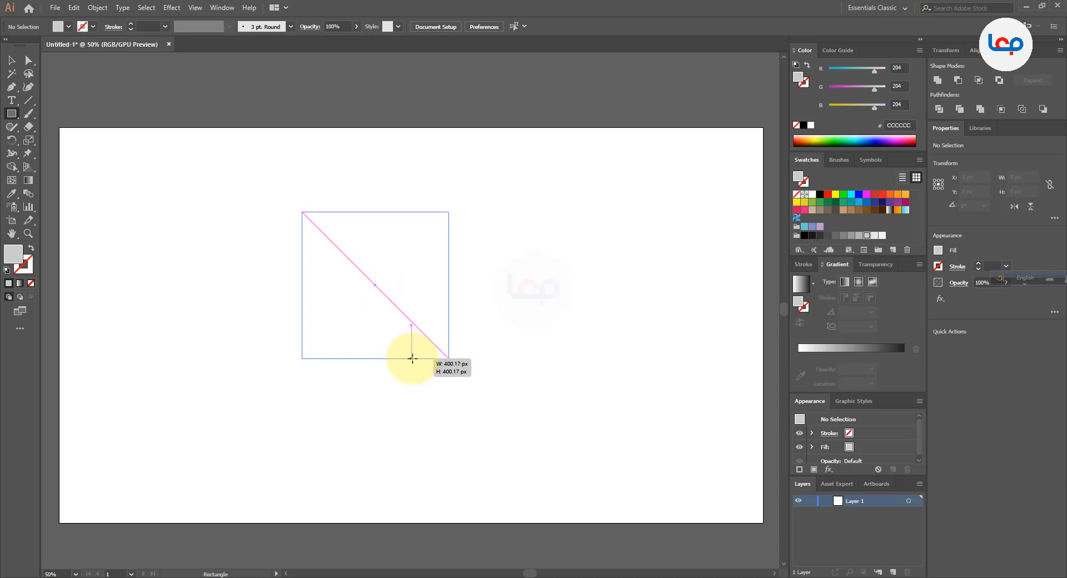
Draw a grey square about 409 px wide and centre it horizontally and vertically on the artboard
drag(412, 359, 413, 360)
click(10, 60)
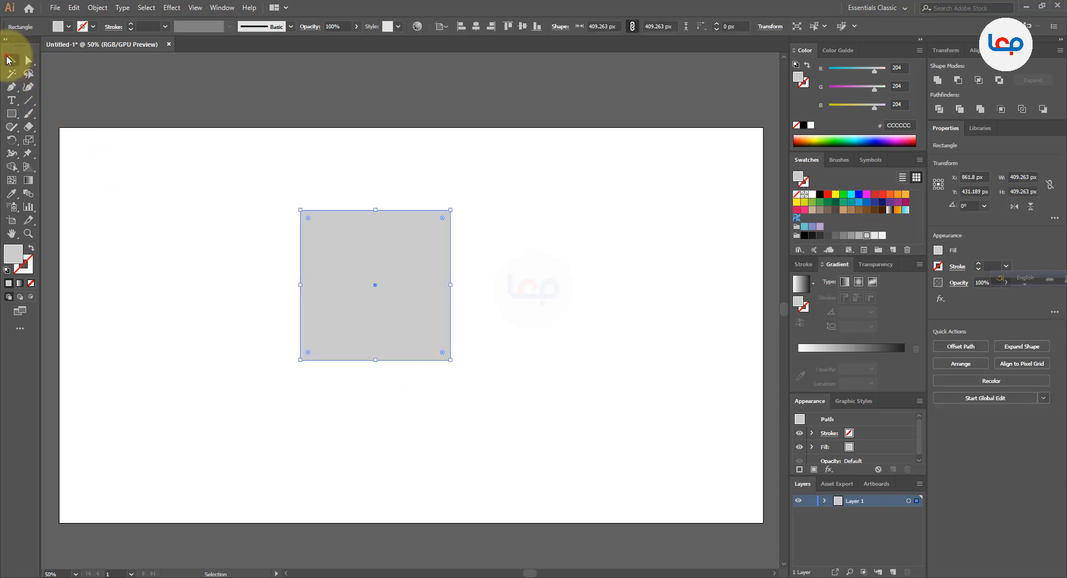
click(476, 27)
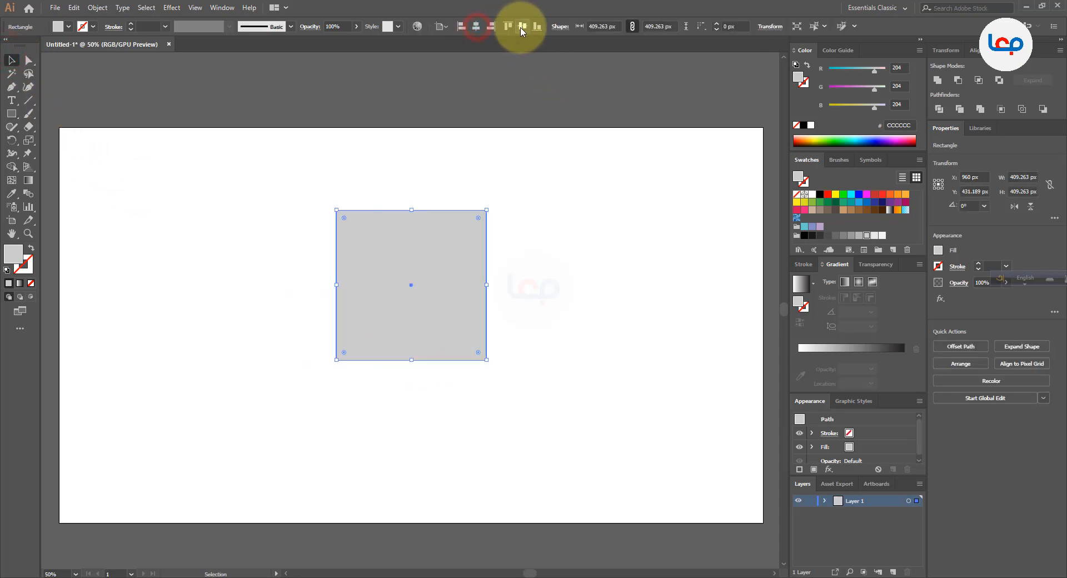
click(522, 28)
click(548, 155)
click(451, 309)
scroll(477, 423, up, 1)
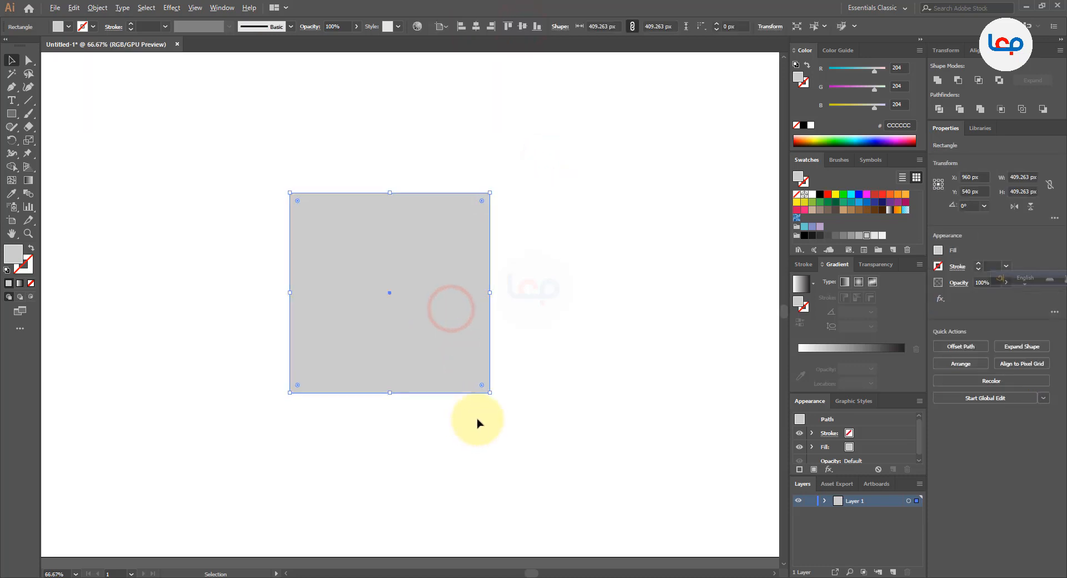
scroll(477, 423, down, 1)
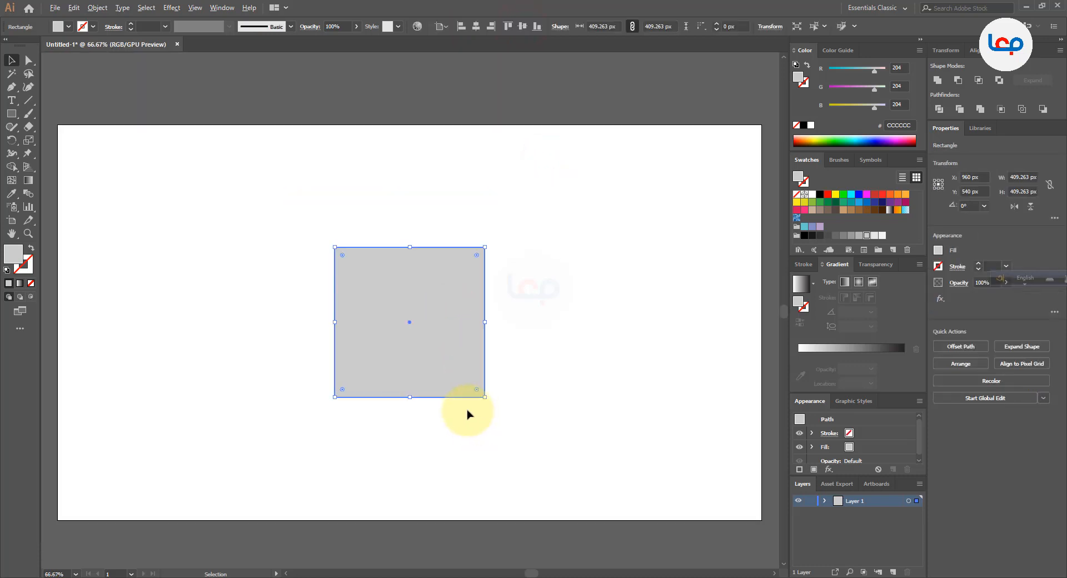
Swap the square's fill and stroke colours and set its stroke weight to 90 pt
click(32, 248)
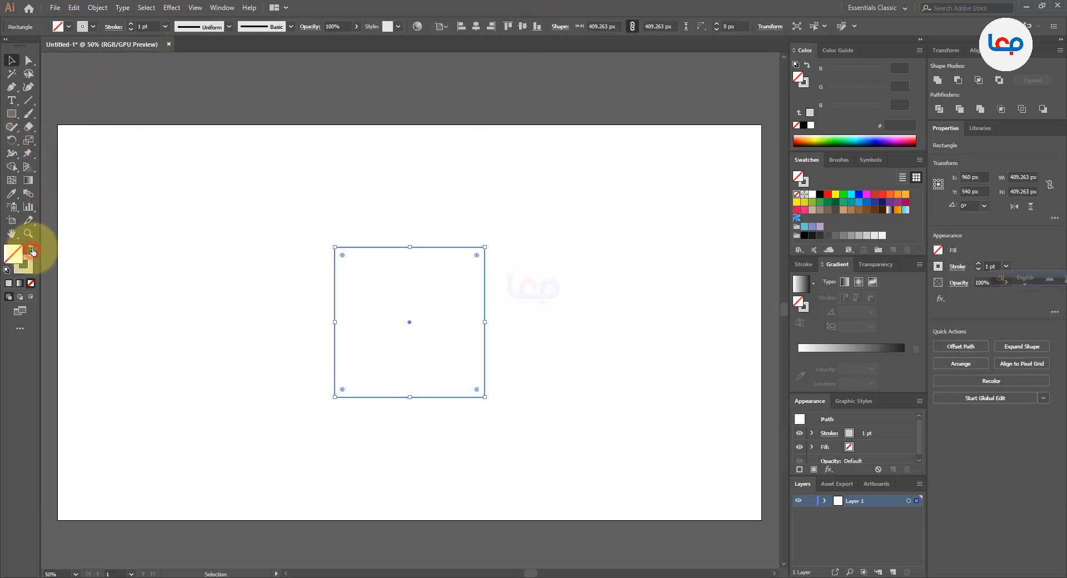
click(143, 27)
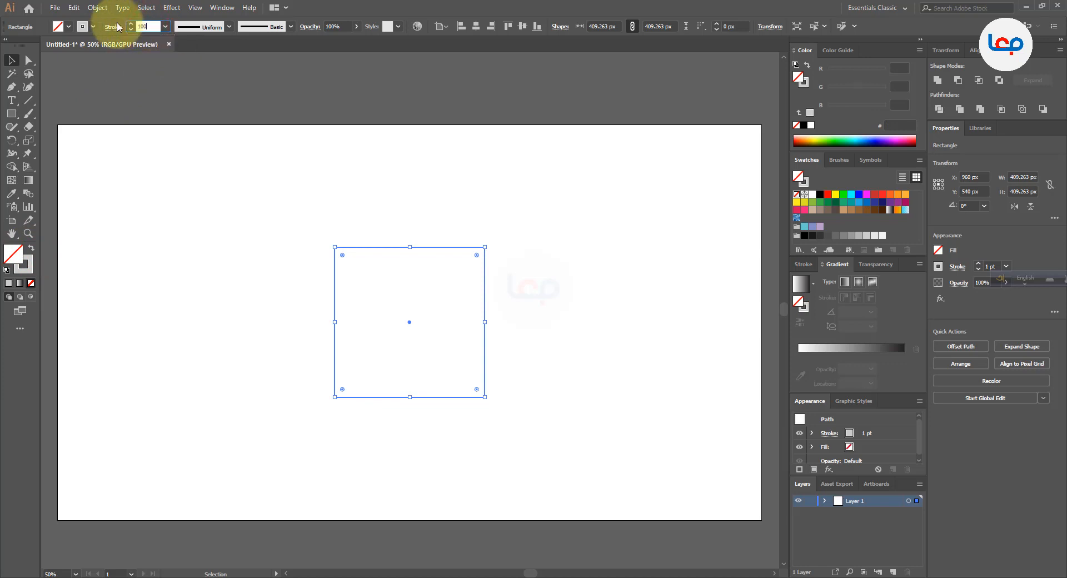
key(Return)
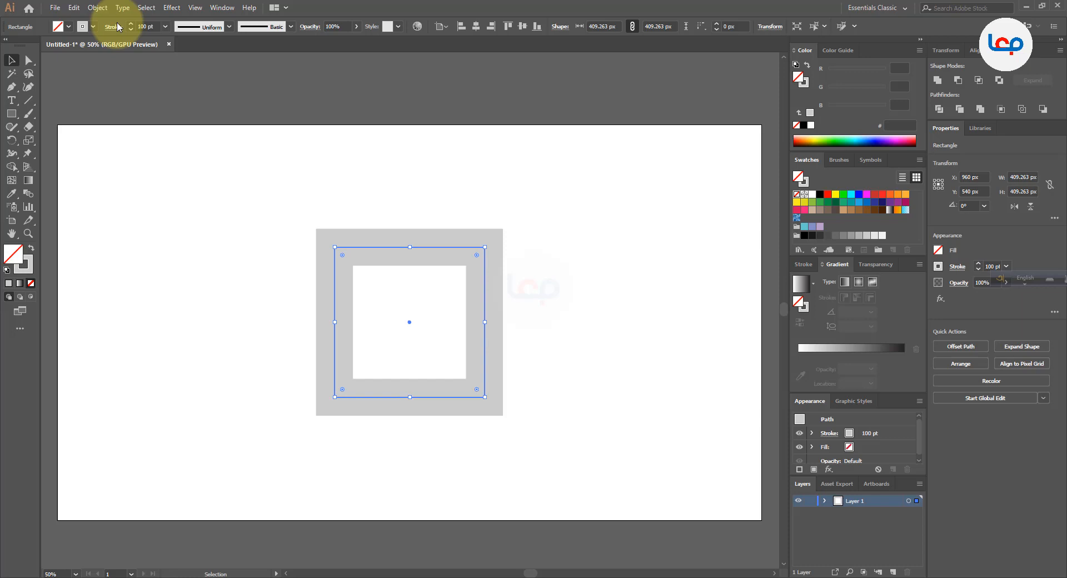
double_click(141, 26)
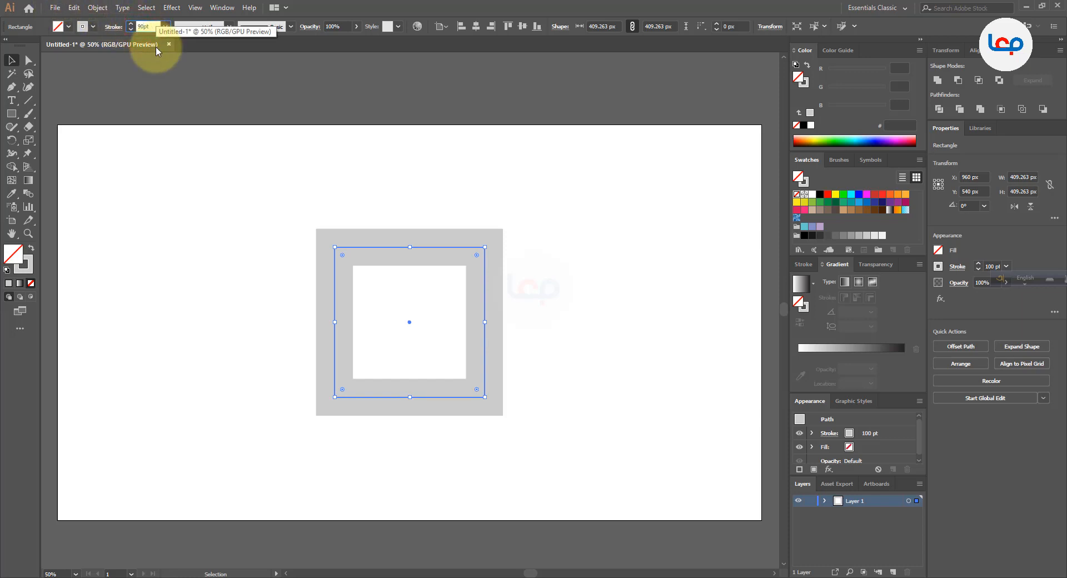
text(90)
key(Return)
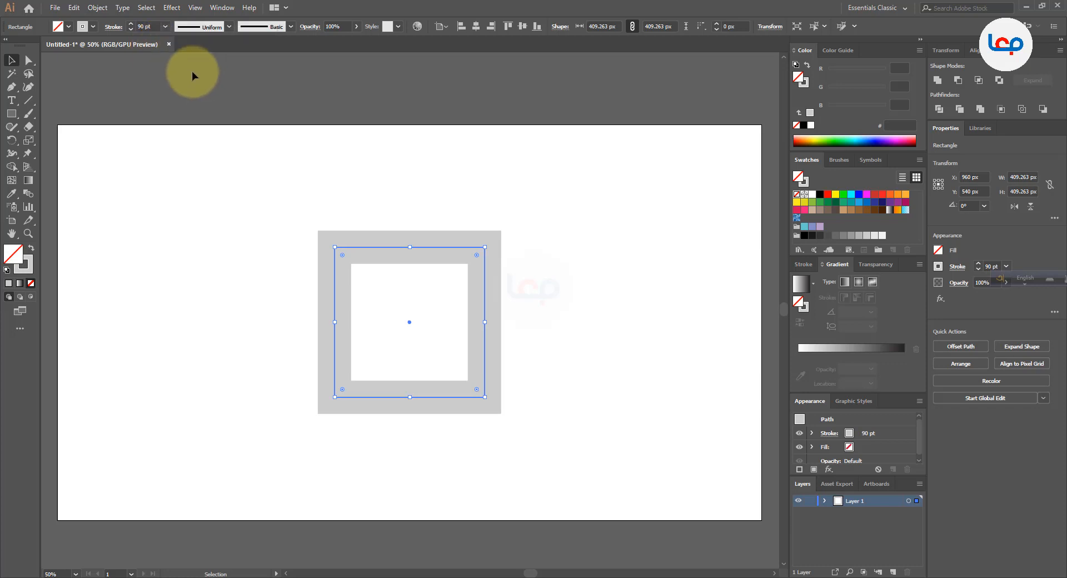
Round the square's two right corners to the maximum radius to form a letter D
click(26, 64)
drag(591, 200, 446, 435)
drag(476, 255, 361, 351)
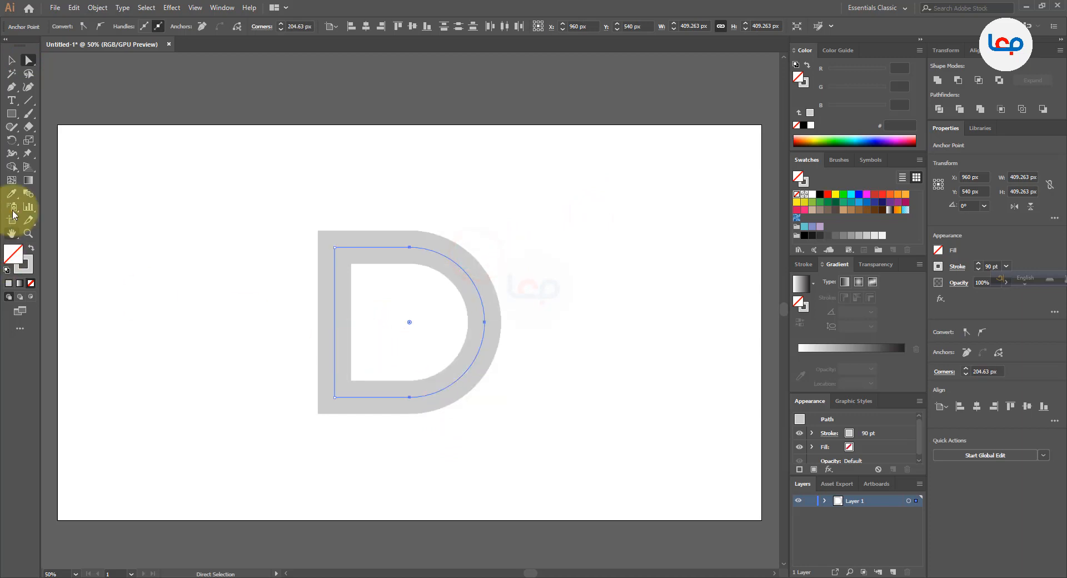
click(12, 60)
click(583, 314)
click(549, 291)
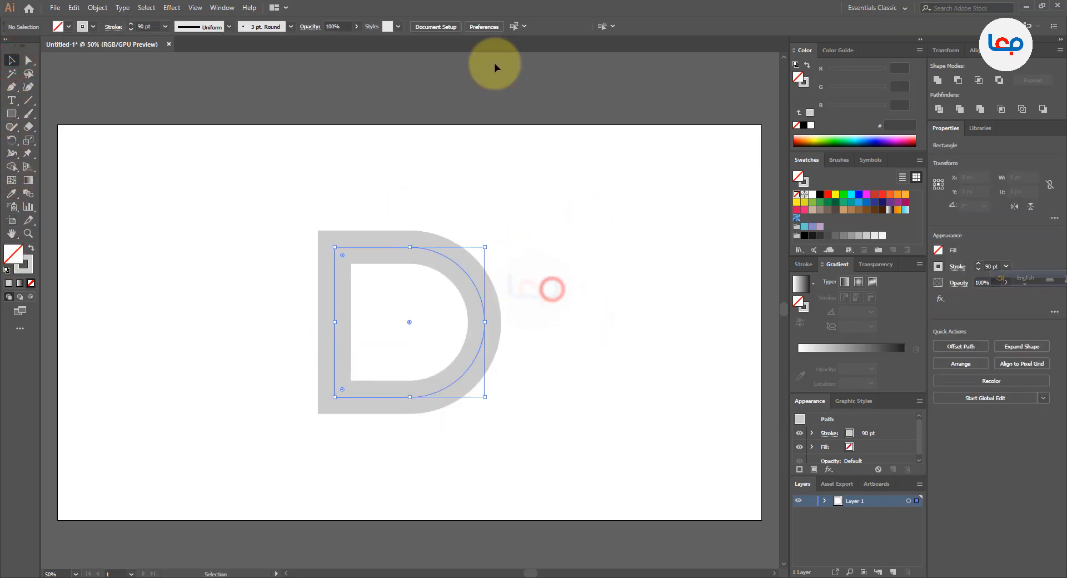
click(499, 198)
click(587, 225)
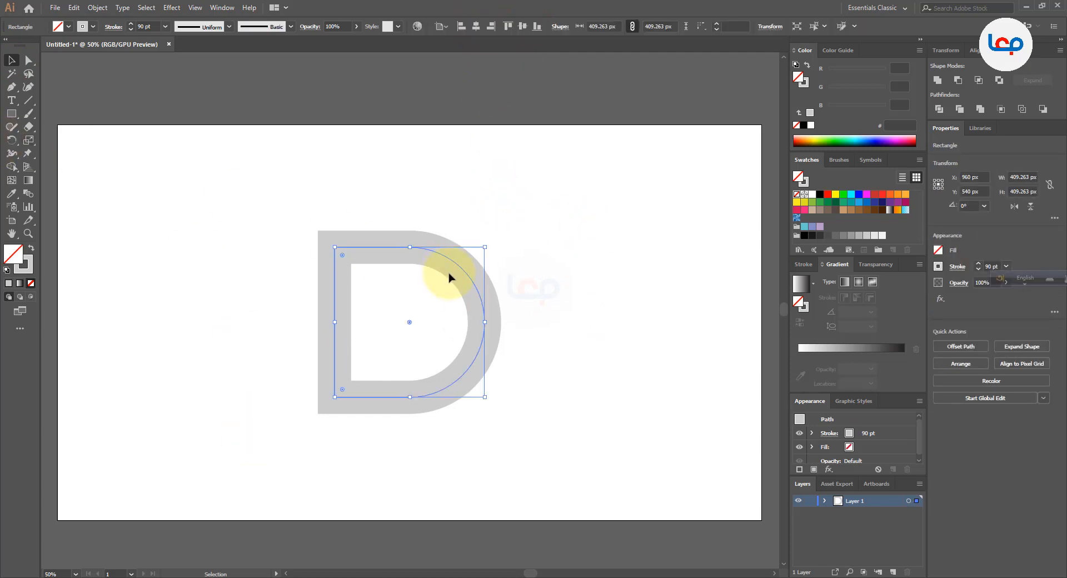
Expand the D's stroke into a filled shape
click(461, 327)
scroll(456, 325, up, 1)
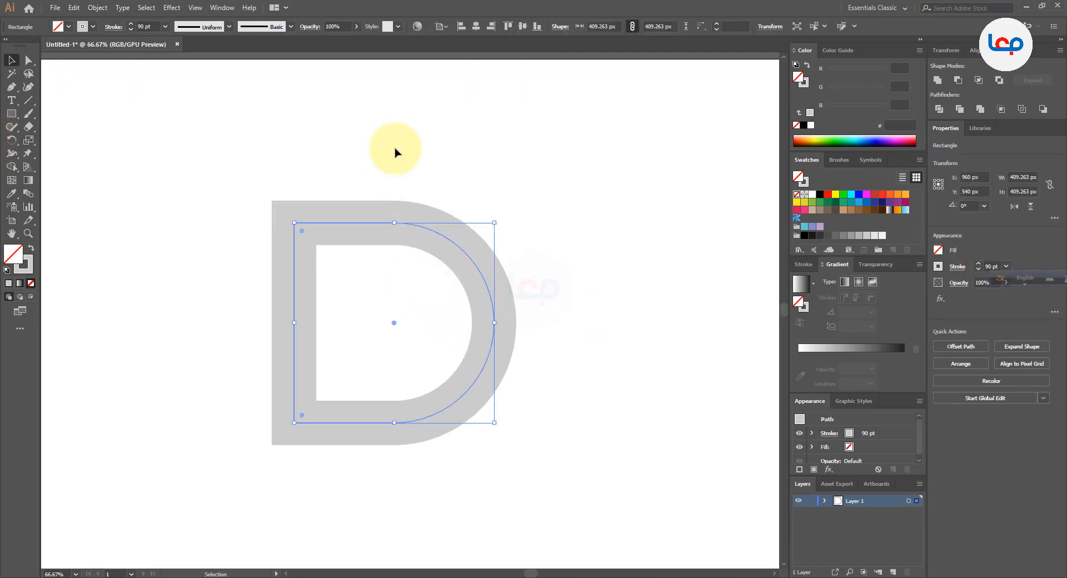
click(93, 7)
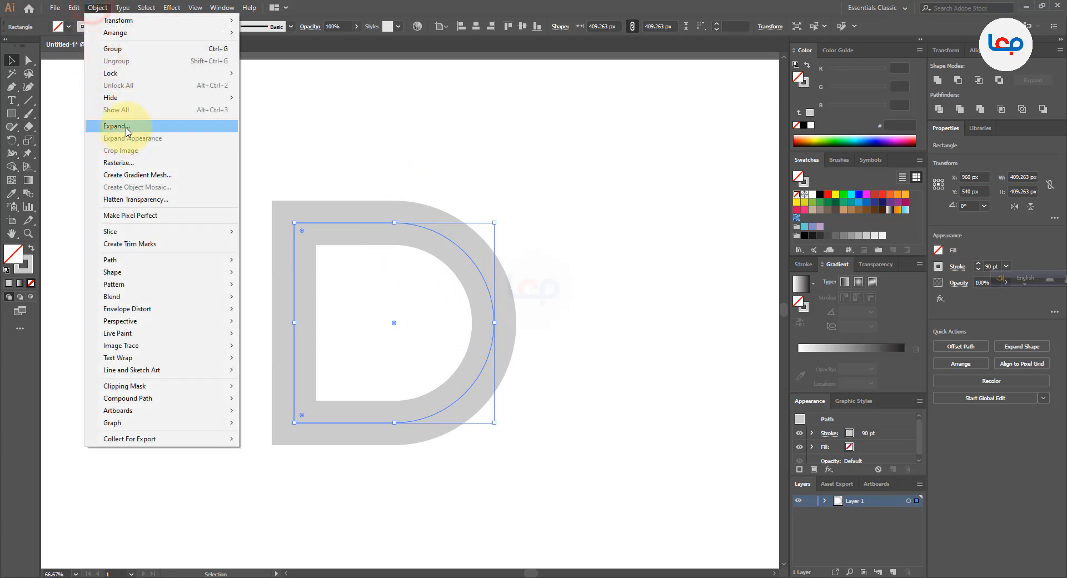
click(126, 127)
click(503, 357)
click(564, 331)
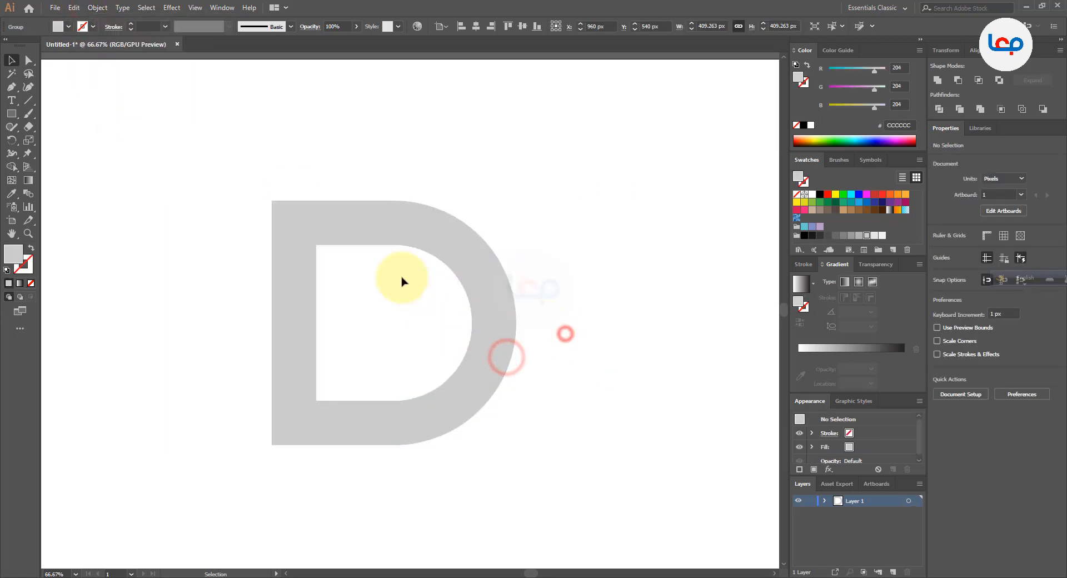
scroll(414, 278, down, 2)
click(491, 286)
scroll(401, 297, up, 2)
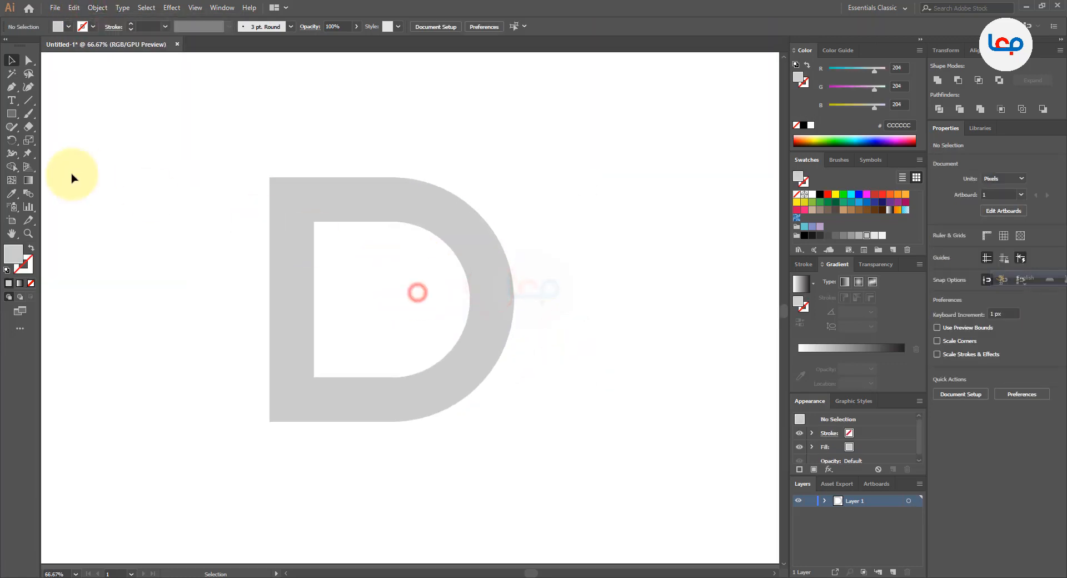
click(12, 114)
drag(12, 116, 50, 139)
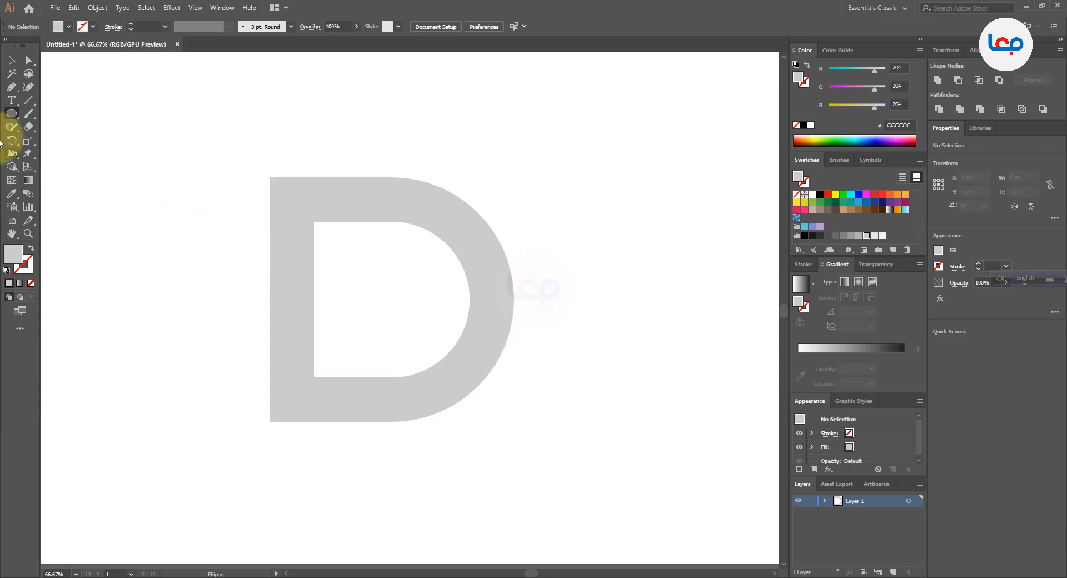
click(11, 60)
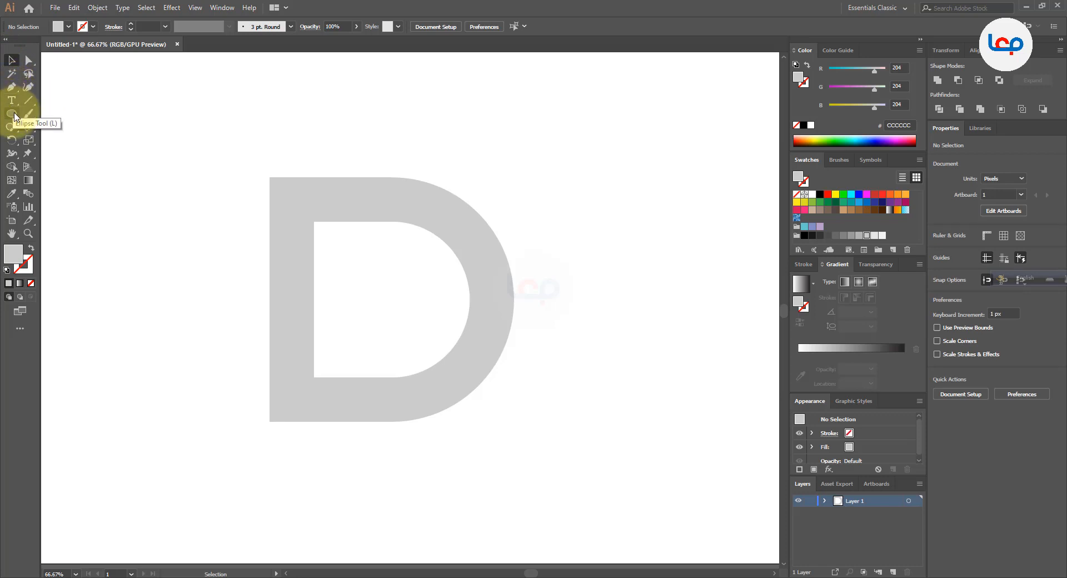
Draw a rectangle about 191 × 55 px from the D's inner upper-left corner outward across the stem
drag(11, 114, 49, 114)
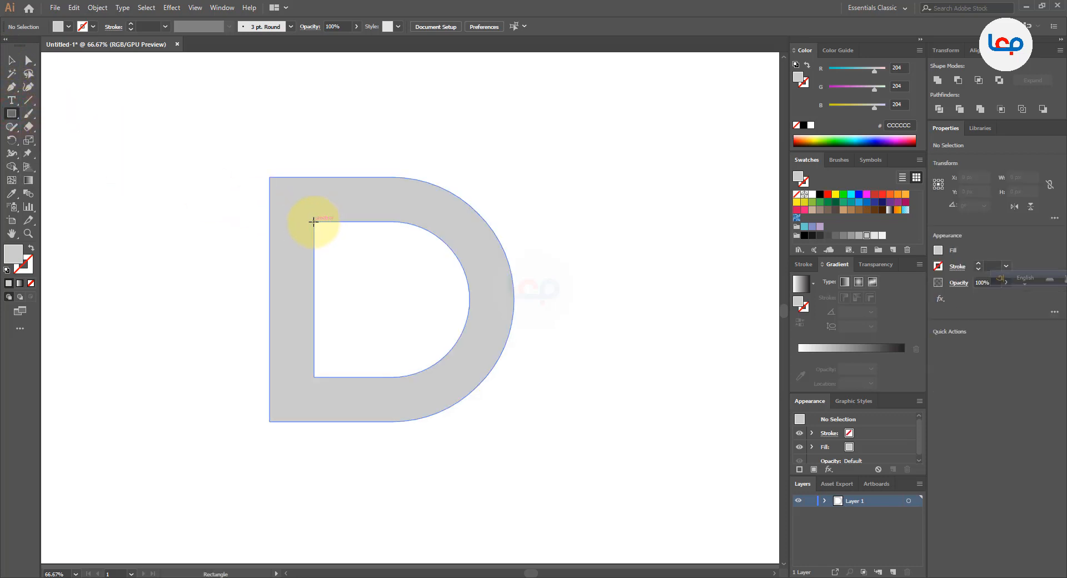
drag(314, 221, 221, 248)
click(11, 60)
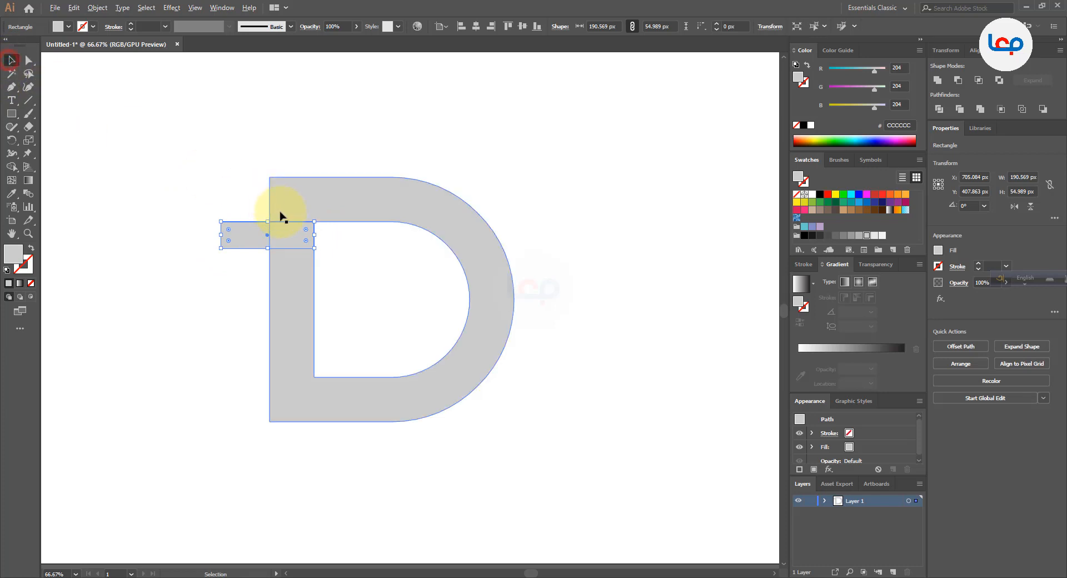
Shift the small rectangle about 7 px to the right so it extends past the stem's inner edge
scroll(284, 221, up, 2)
click(491, 303)
click(333, 251)
scroll(333, 252, up, 1)
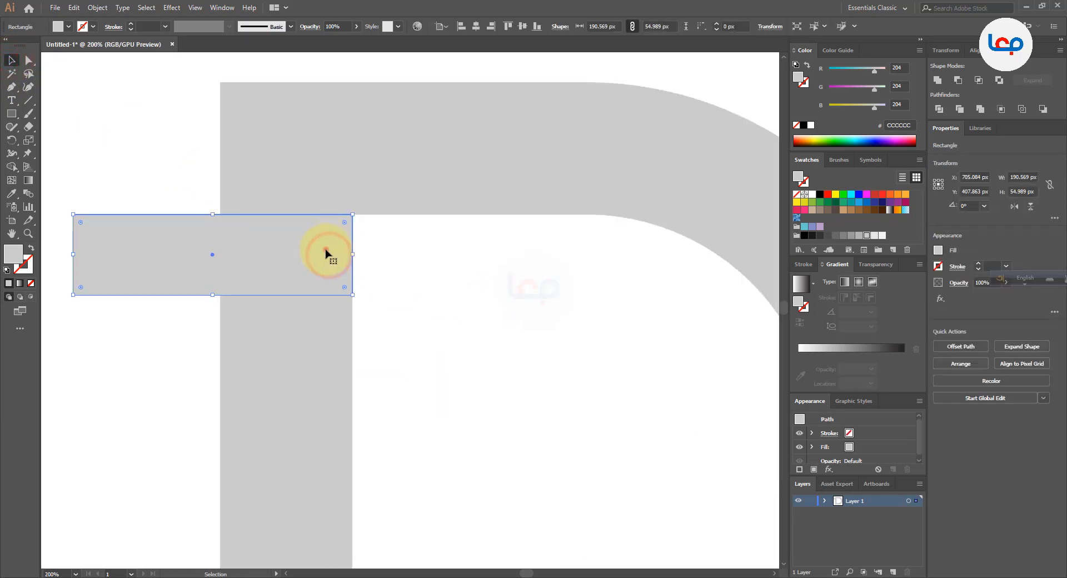
drag(329, 254, 338, 253)
scroll(384, 243, down, 2)
click(422, 246)
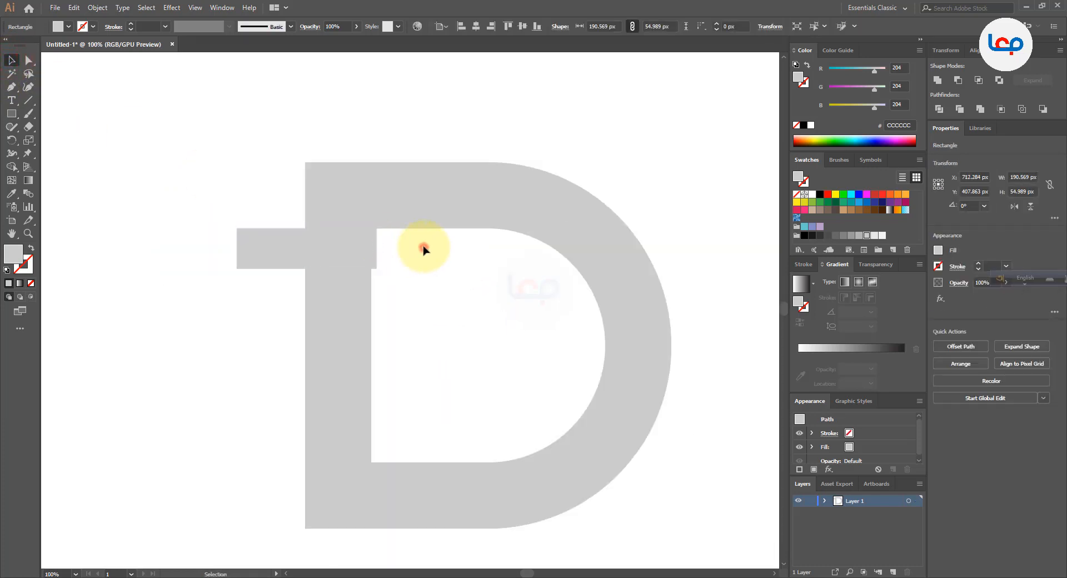
scroll(372, 228, up, 3)
scroll(369, 238, up, 3)
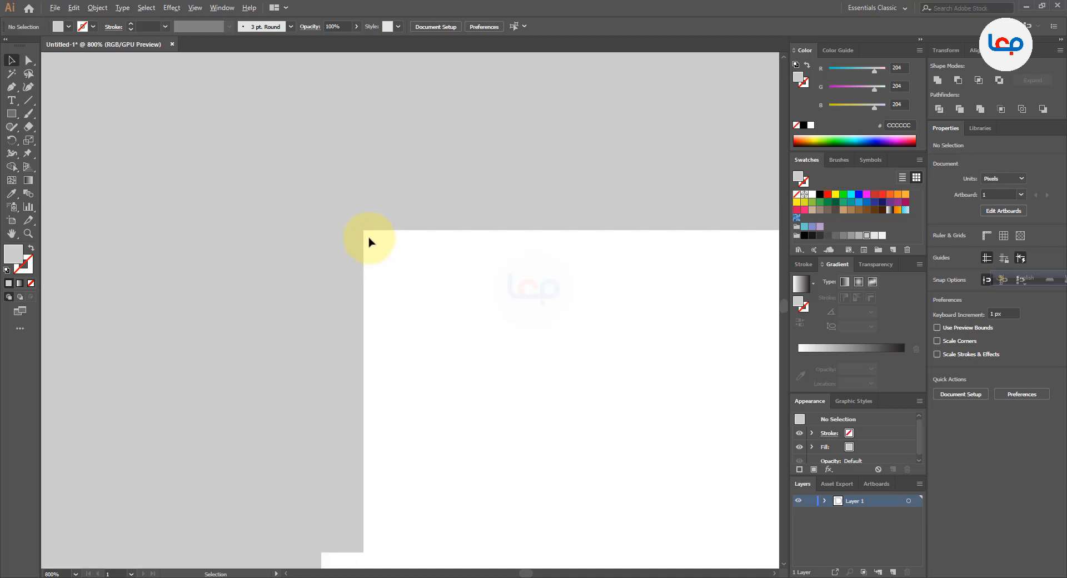
scroll(359, 244, down, 5)
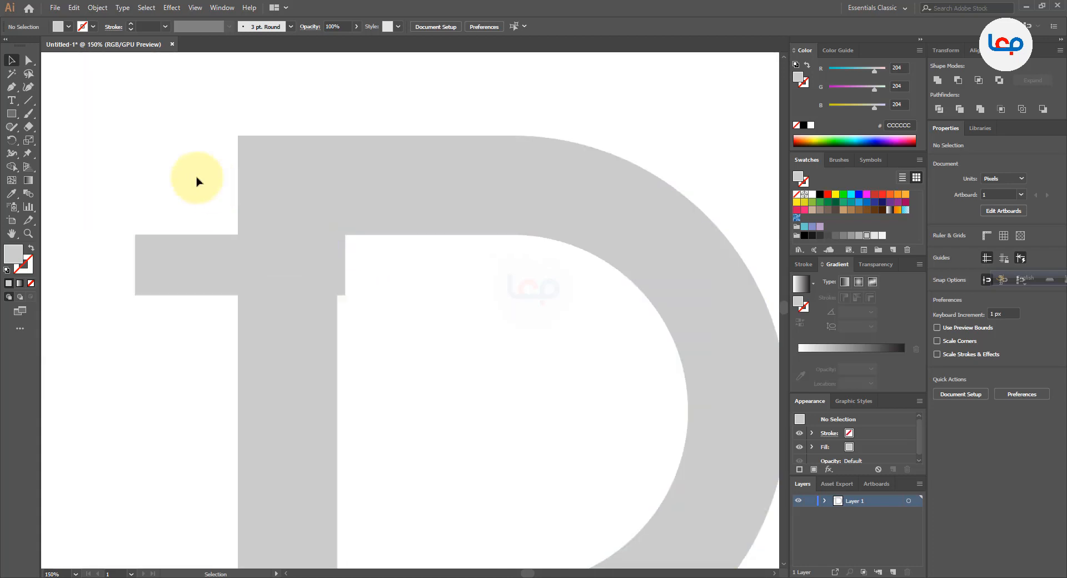
Select the rectangle and the D, and remove the rectangle with its stem overlap using the Shape Builder to cut a gap
drag(196, 176, 324, 299)
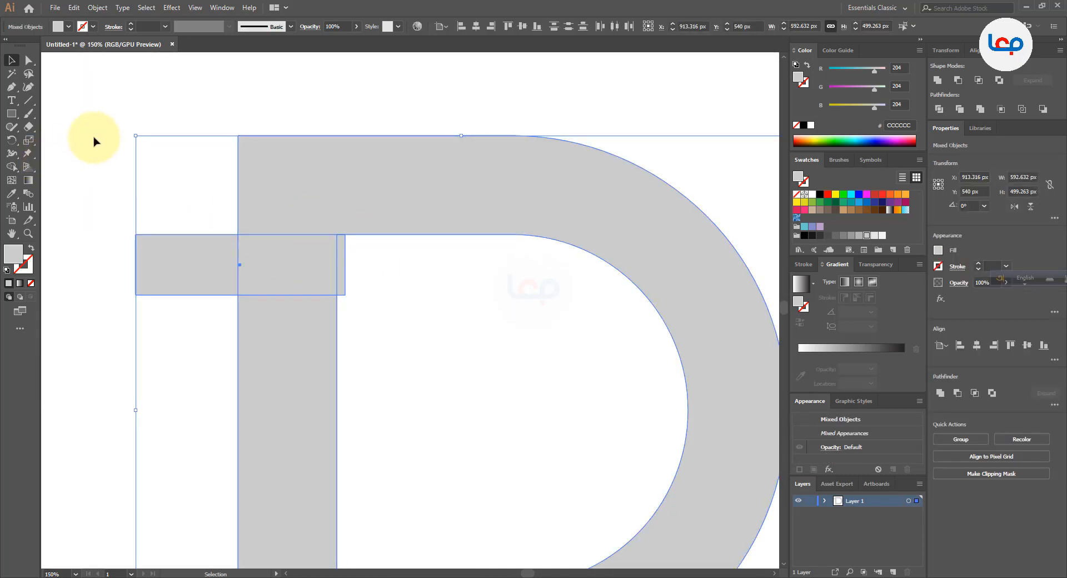
scroll(95, 139, down, 2)
click(12, 167)
drag(93, 190, 232, 198)
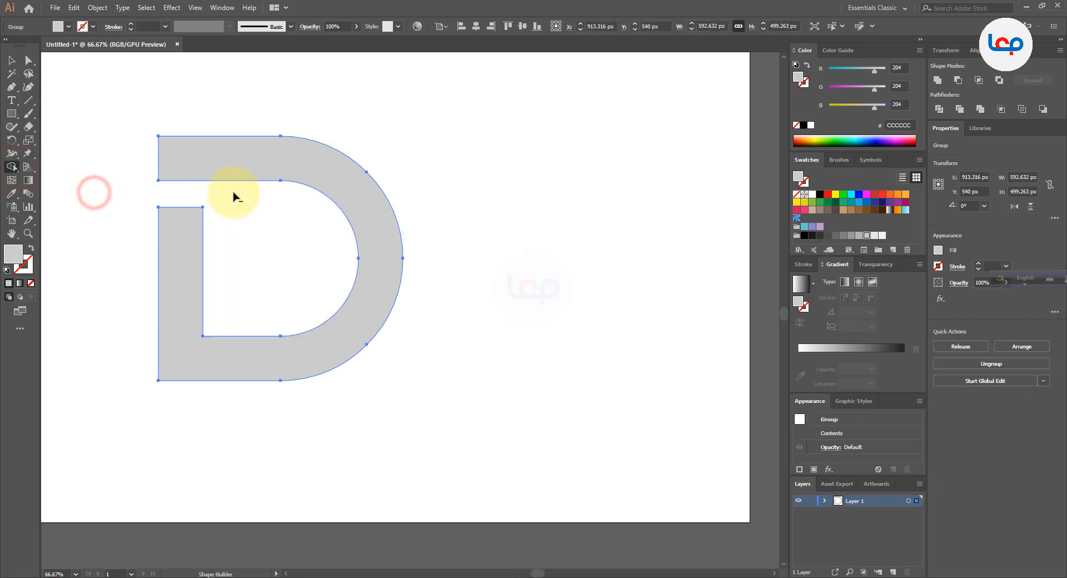
scroll(157, 189, up, 1)
scroll(158, 189, up, 1)
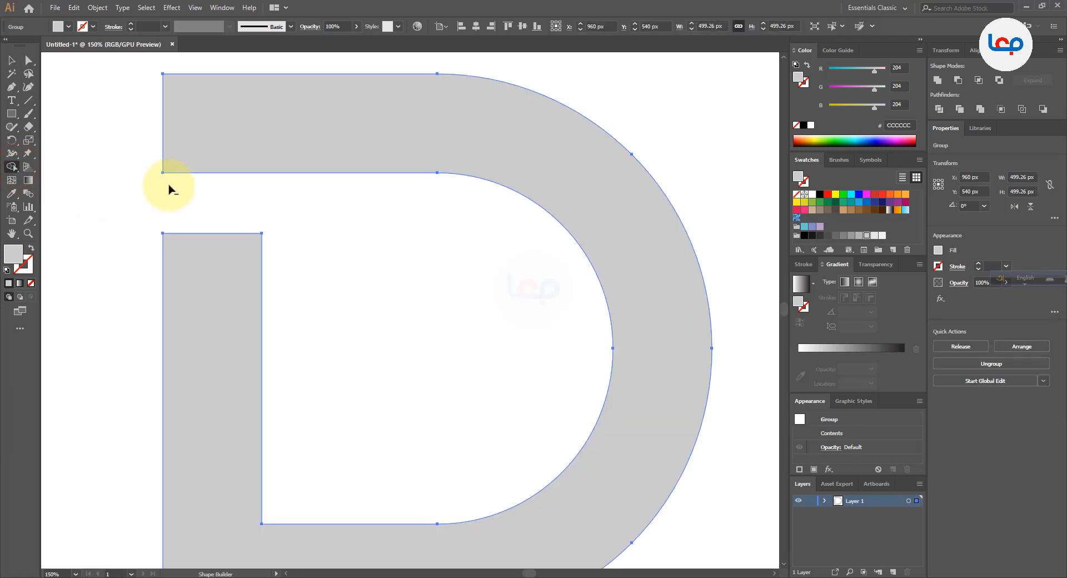
click(11, 60)
click(398, 320)
scroll(369, 210, down, 2)
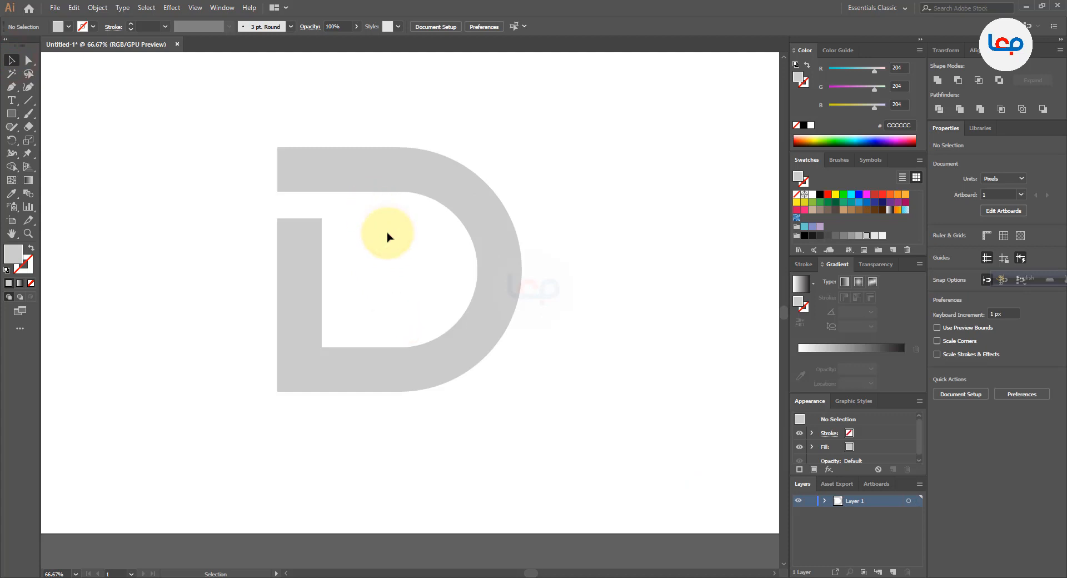
Move the two anchor points at the top of the cut stem downward to widen the gap
scroll(311, 209, up, 1)
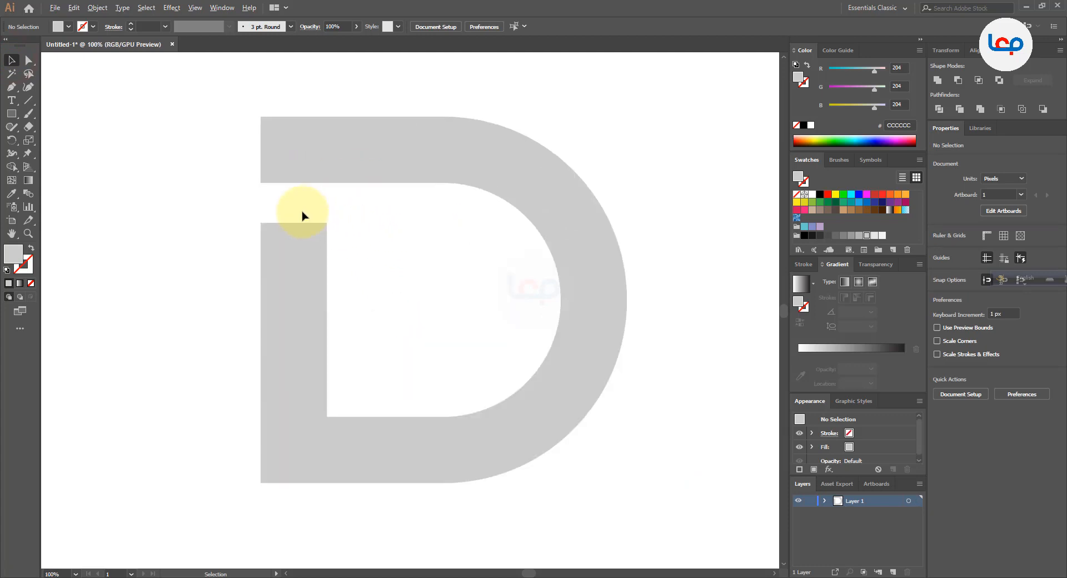
click(28, 61)
drag(234, 209, 327, 242)
click(358, 238)
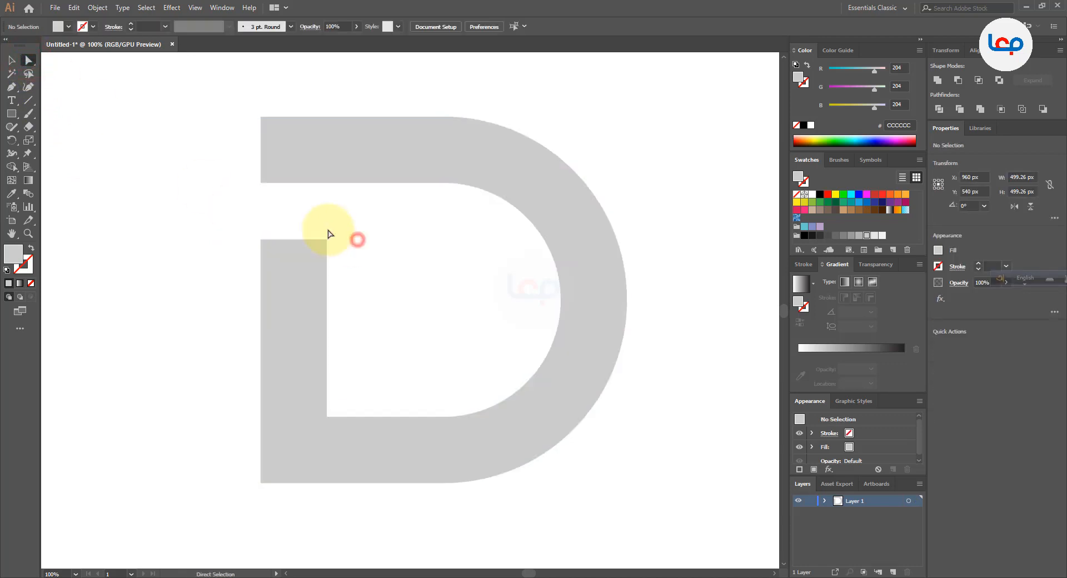
click(11, 63)
click(205, 182)
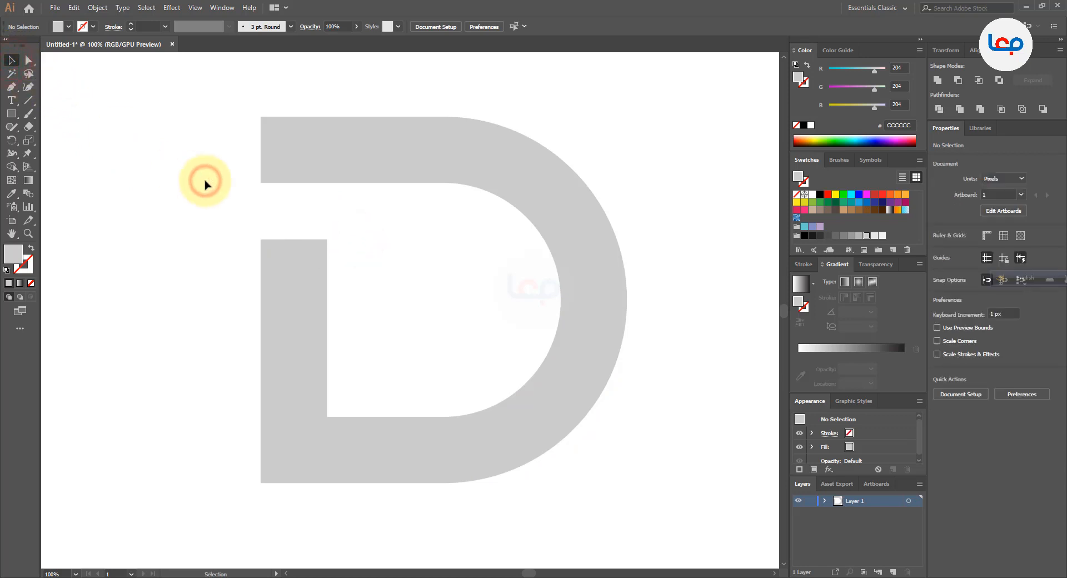
click(368, 231)
key(ctrl+minus)
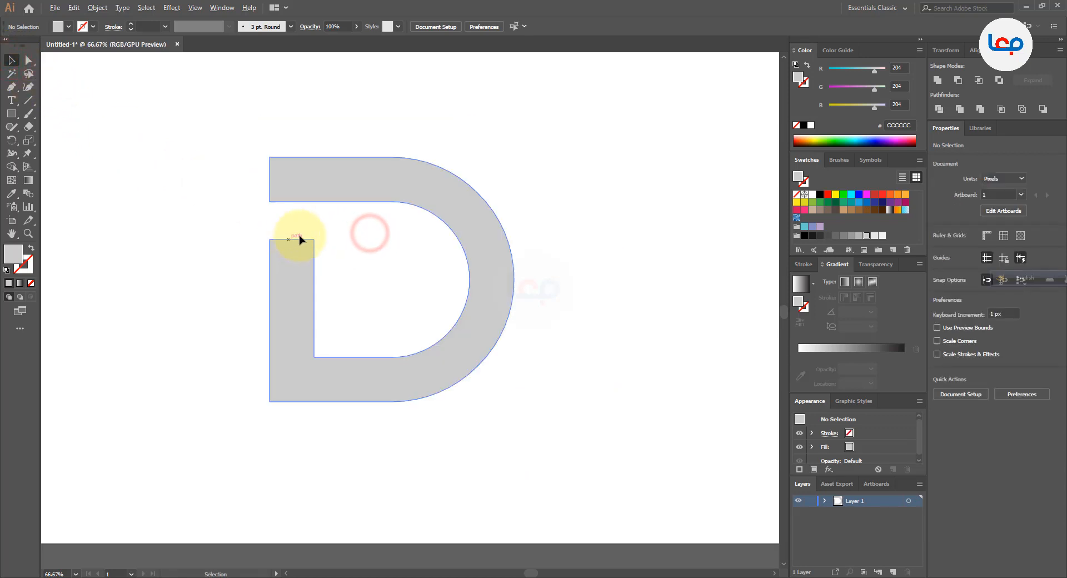
scroll(312, 233, up, 1)
scroll(313, 236, down, 1)
click(395, 241)
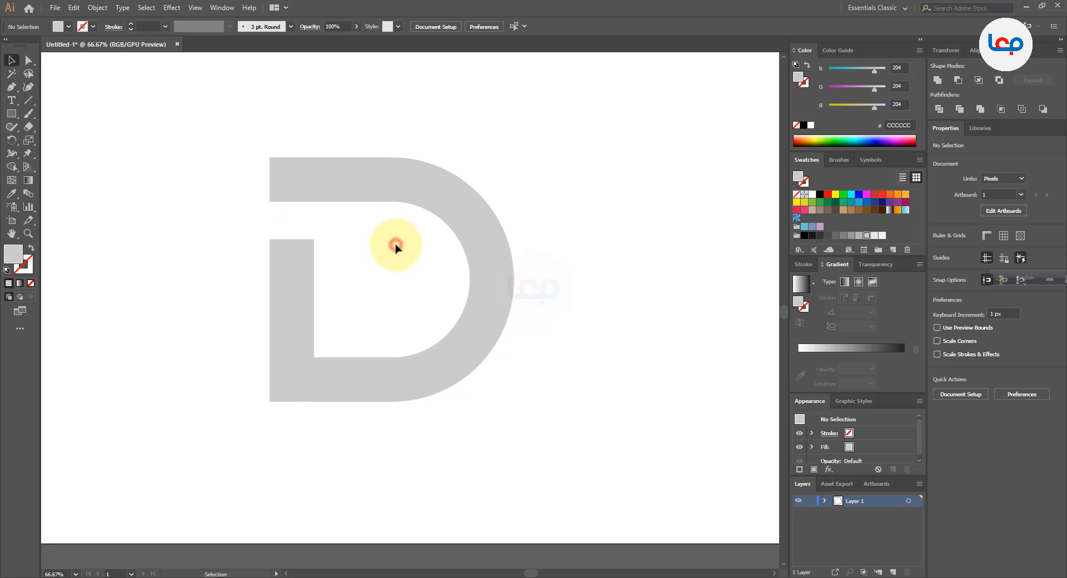
Draw a closed zigzag shape about 552 px wide with the Pen tool, running from the D's stem across the counter and past its bowl
click(11, 86)
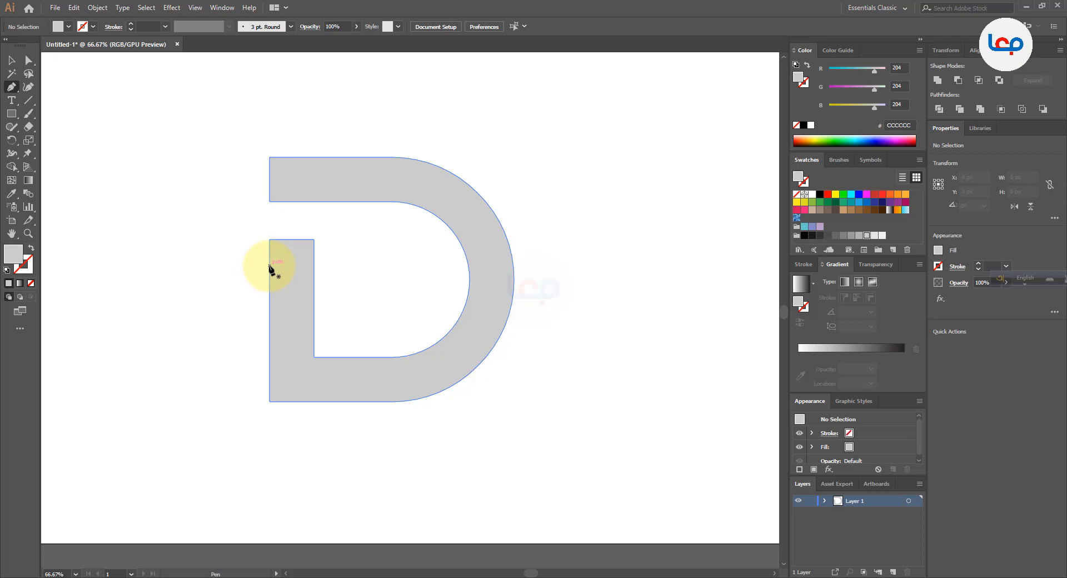
click(269, 266)
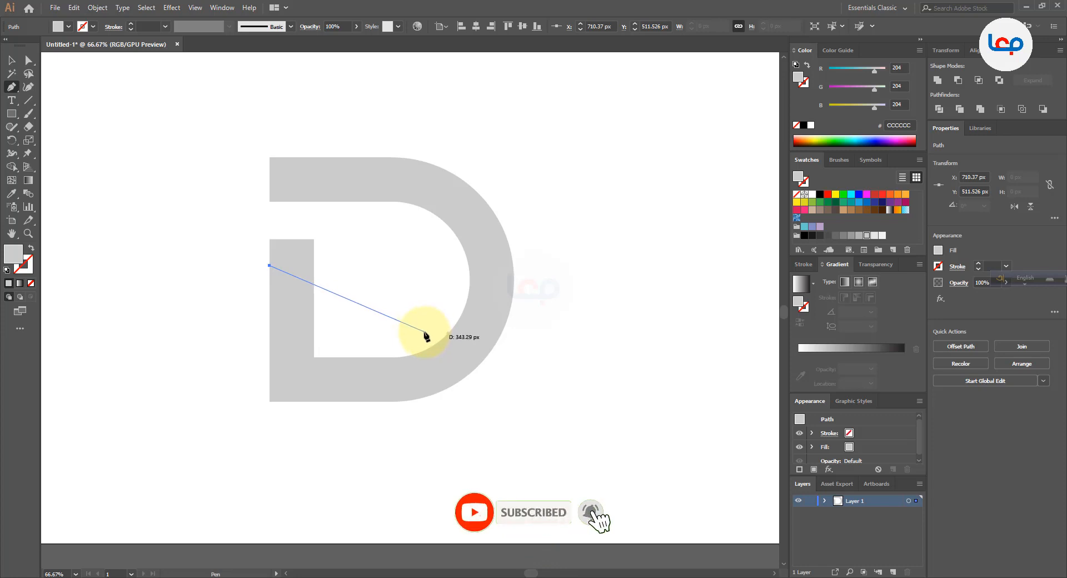
click(423, 331)
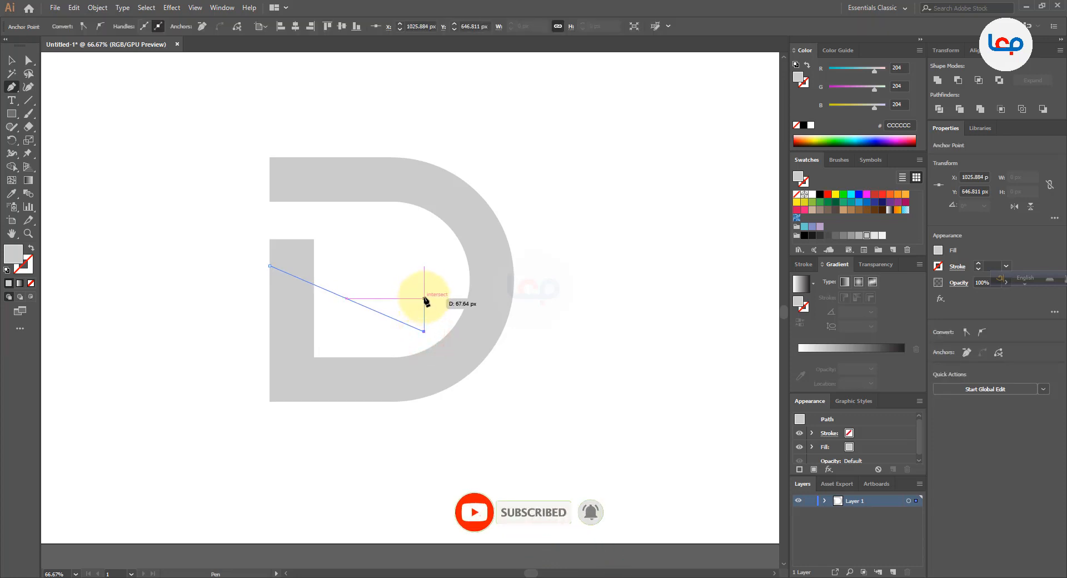
drag(425, 300, 426, 296)
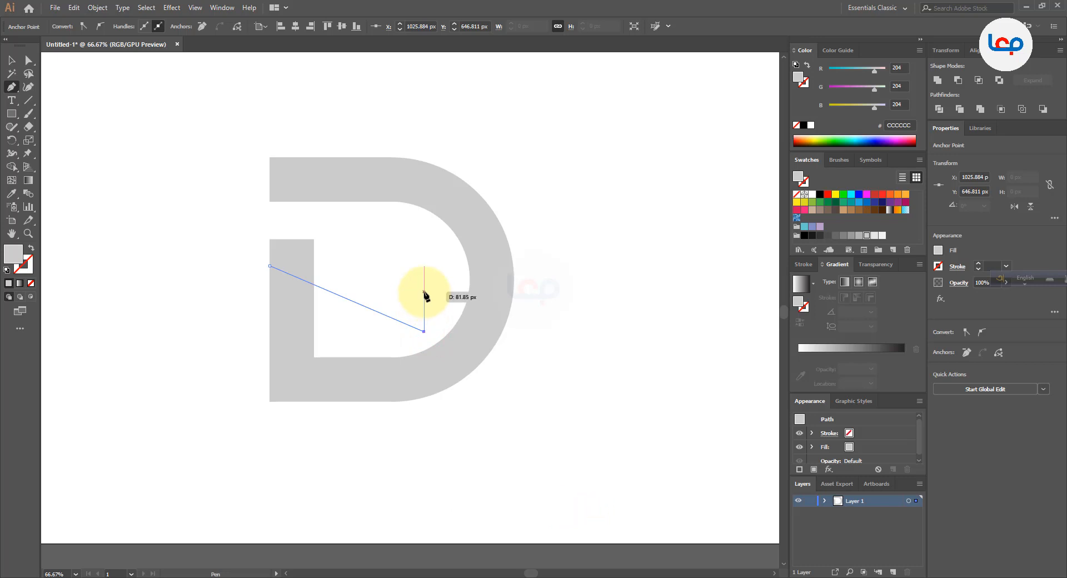
click(424, 293)
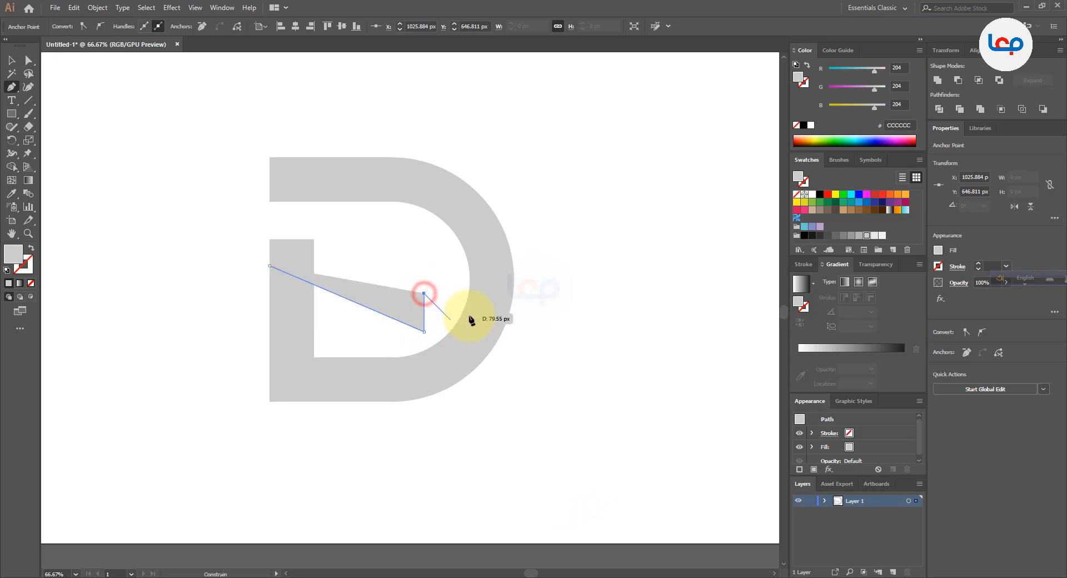
click(540, 339)
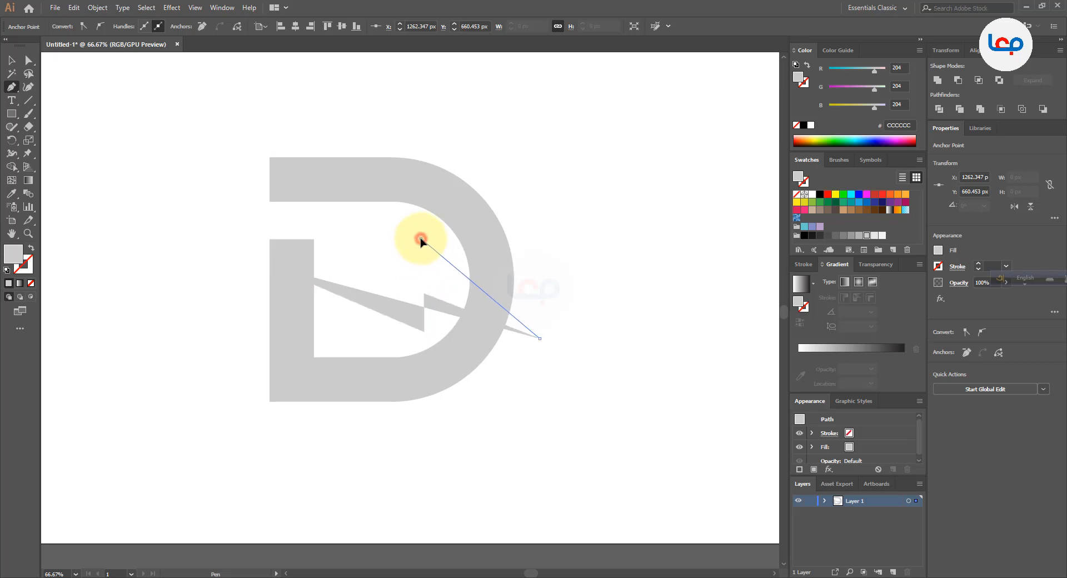
click(421, 240)
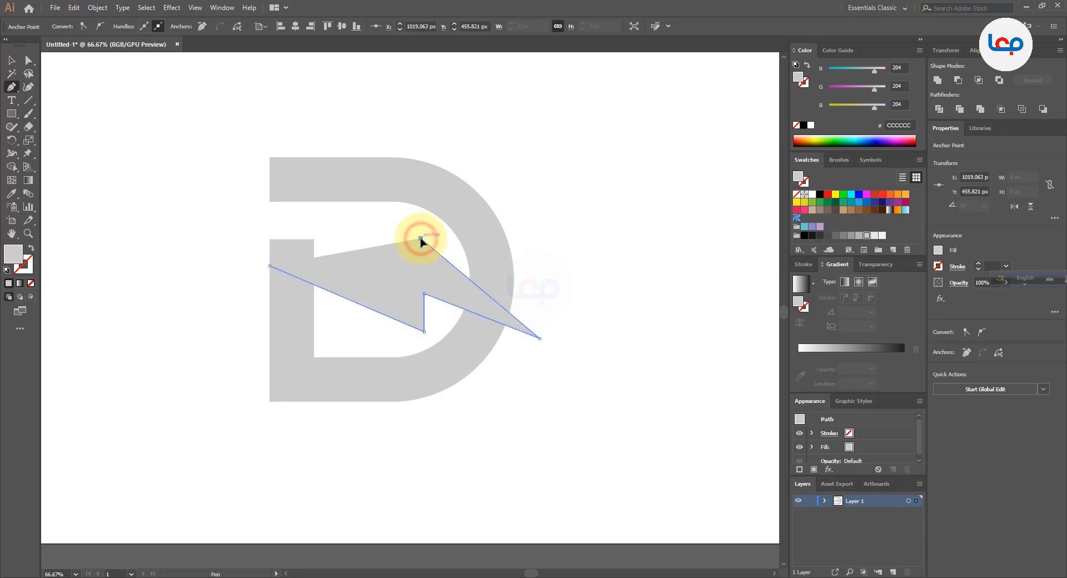
click(382, 239)
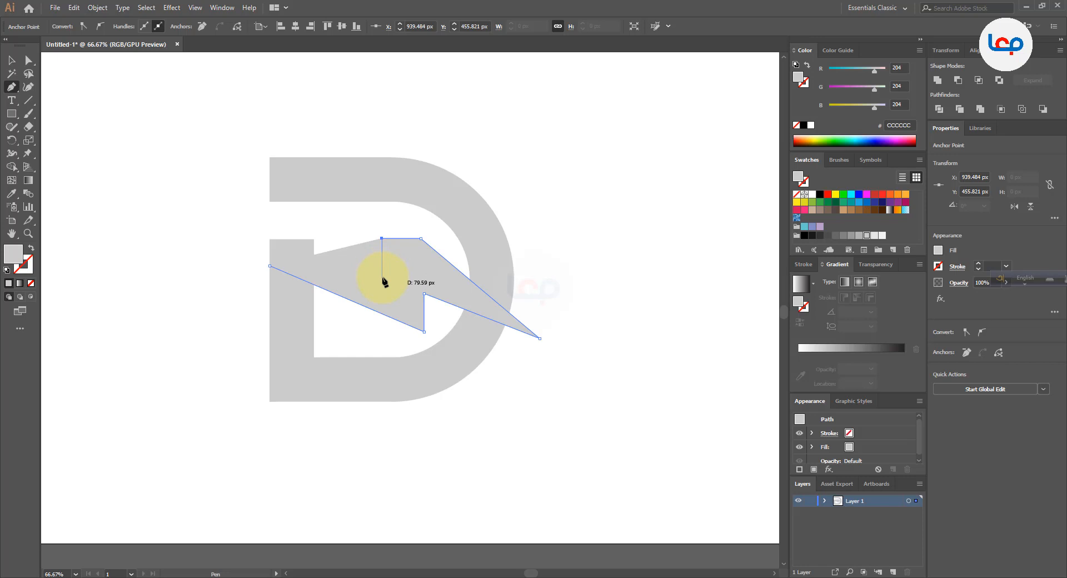
click(381, 277)
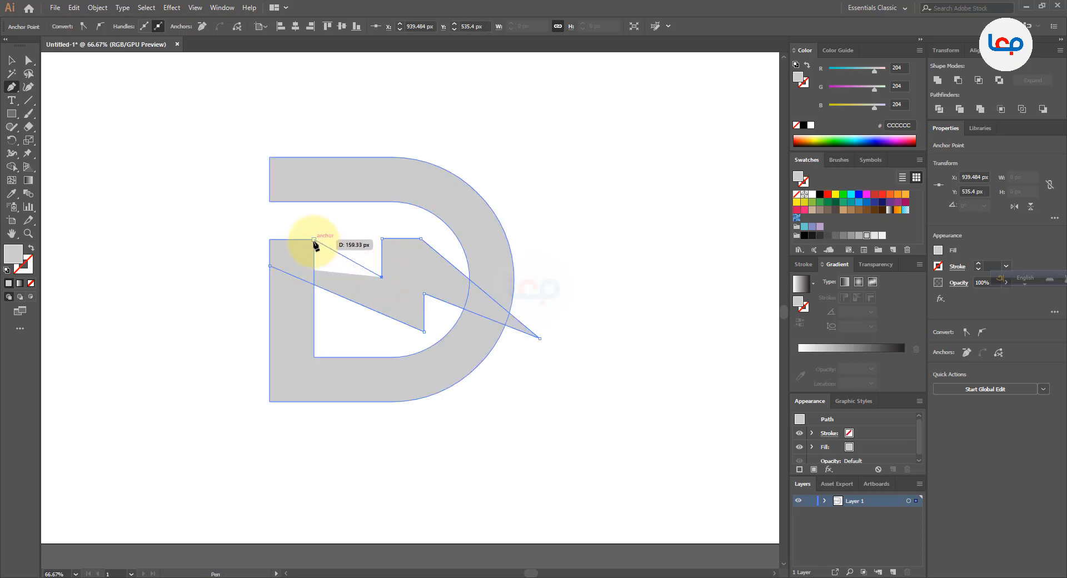
click(314, 240)
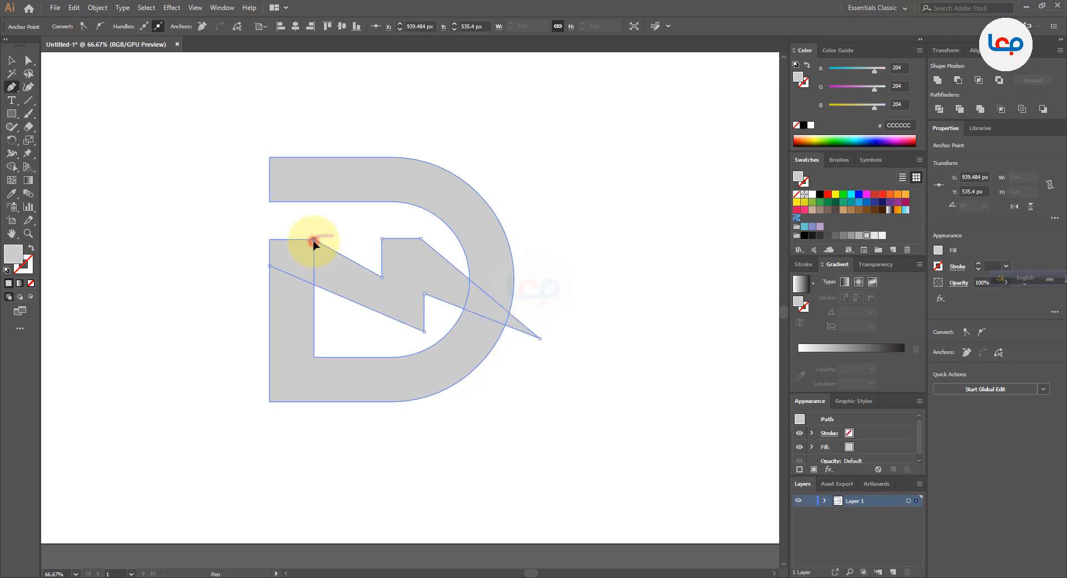
click(270, 265)
Lower the zigzag's bottom anchor point on the stem's outer edge by about 13 px
click(28, 60)
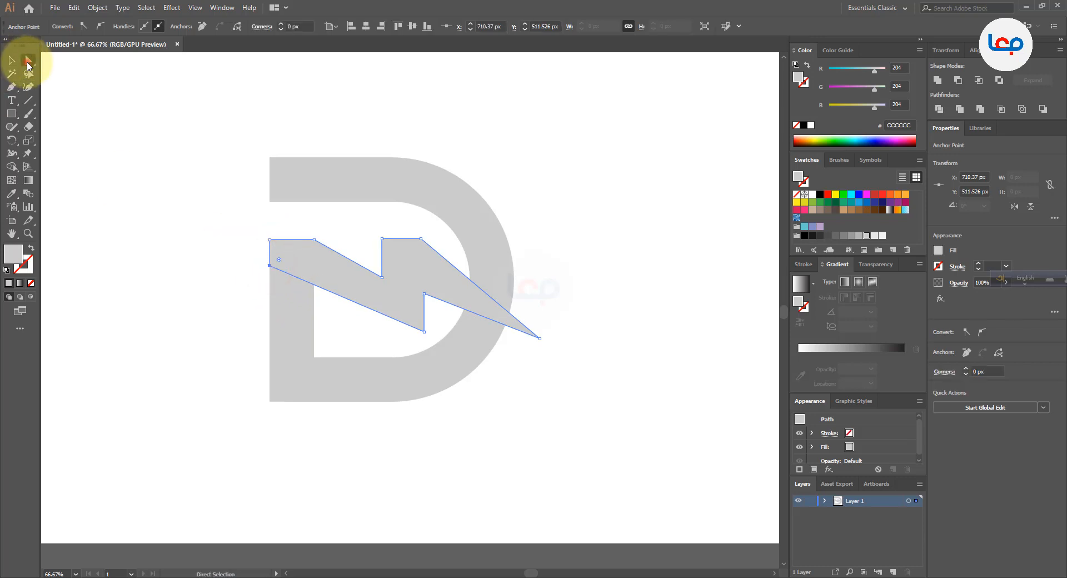
click(178, 218)
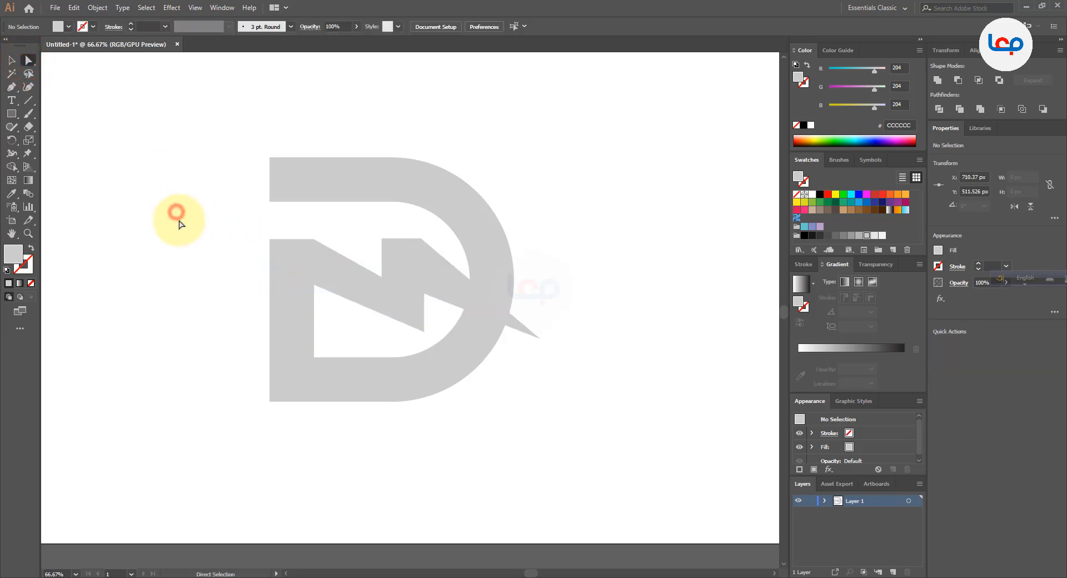
click(328, 255)
scroll(282, 261, up, 2)
scroll(281, 261, up, 1)
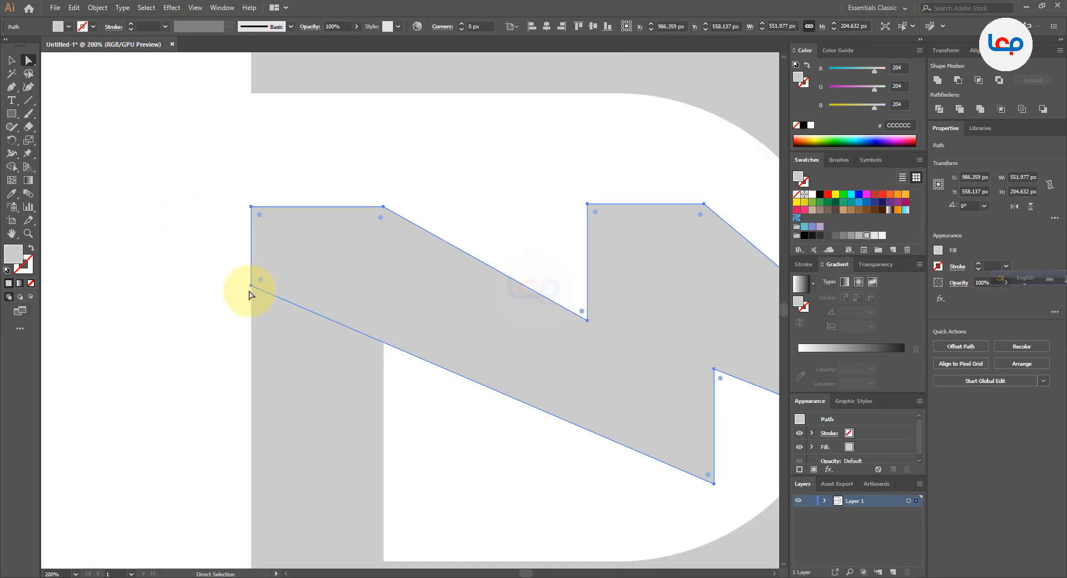
click(251, 287)
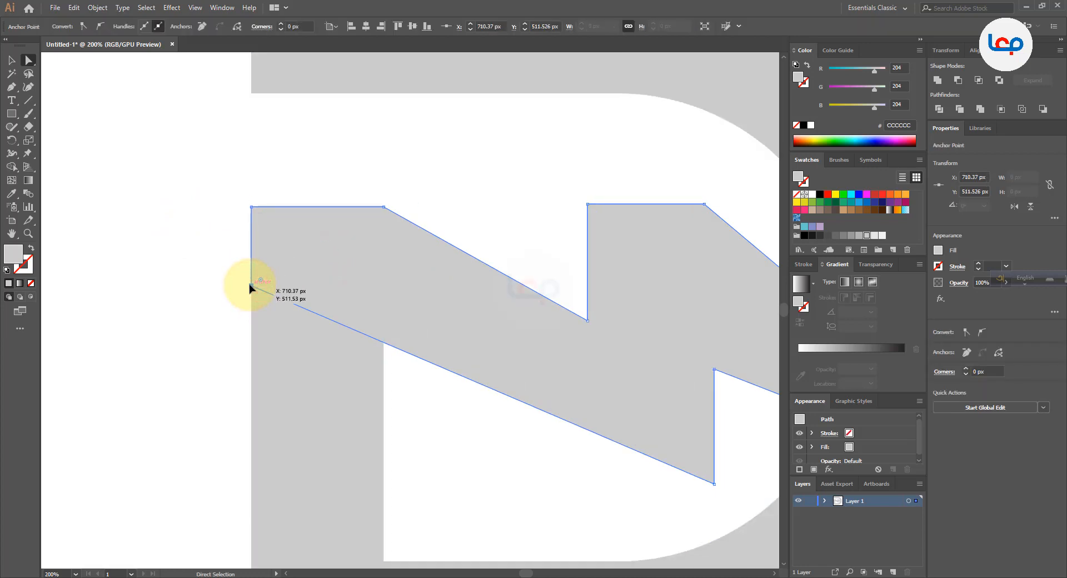
key(Down)
key(Down)
key(Down)
key(Down)
key(Down)
key(Down)
key(Down)
key(Down)
key(Down)
key(Down)
key(Down)
key(Down)
key(Down)
key(Down)
key(Down)
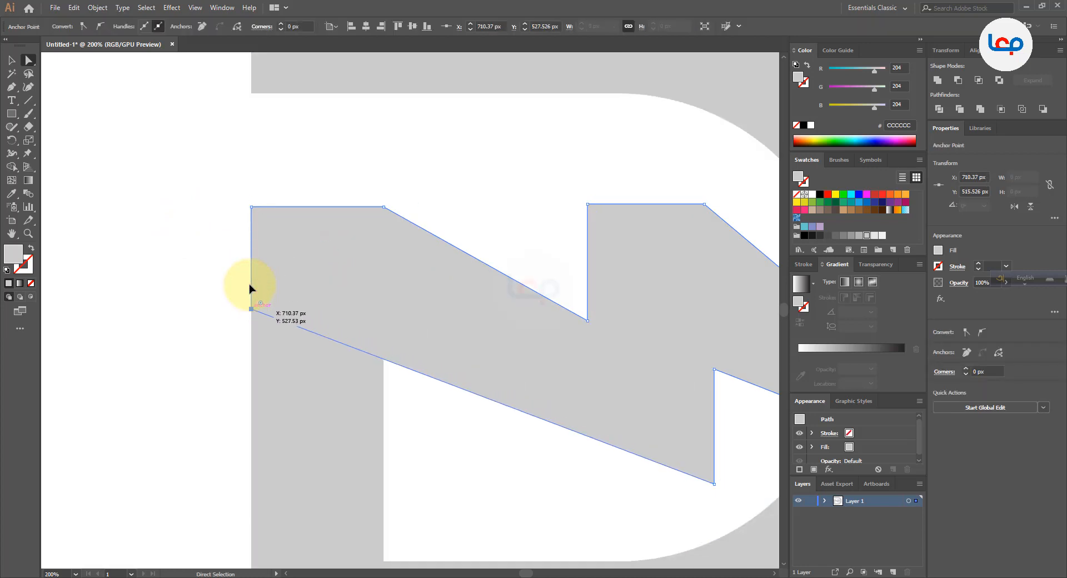
key(Up)
key(Up)
key(Up)
key(Up)
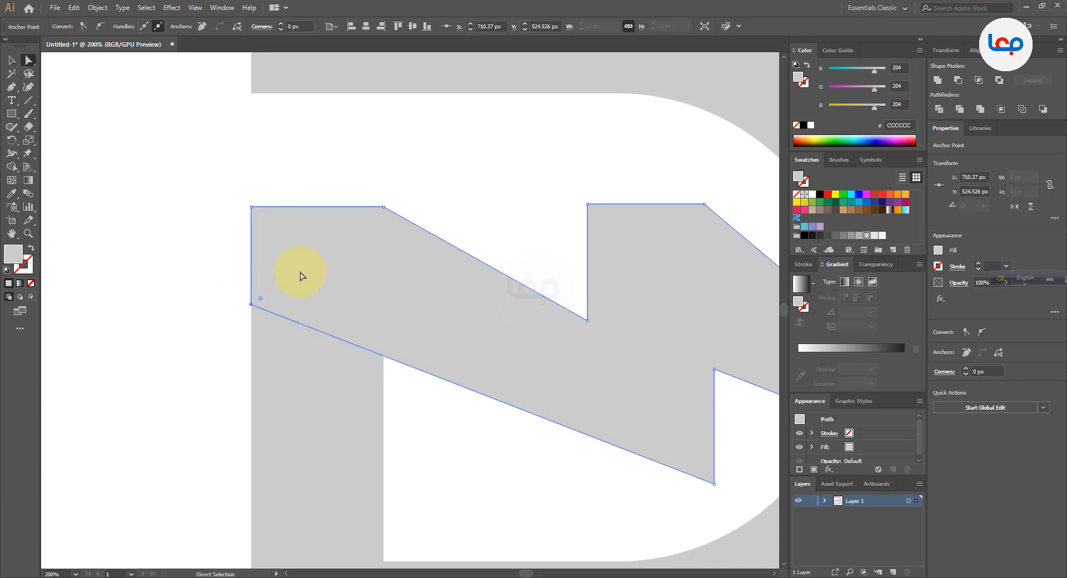
click(548, 162)
Draw a vertical line through the zigzag's inner lower notch corner, extending it below the lowest point to about 256 px long
scroll(342, 266, down, 2)
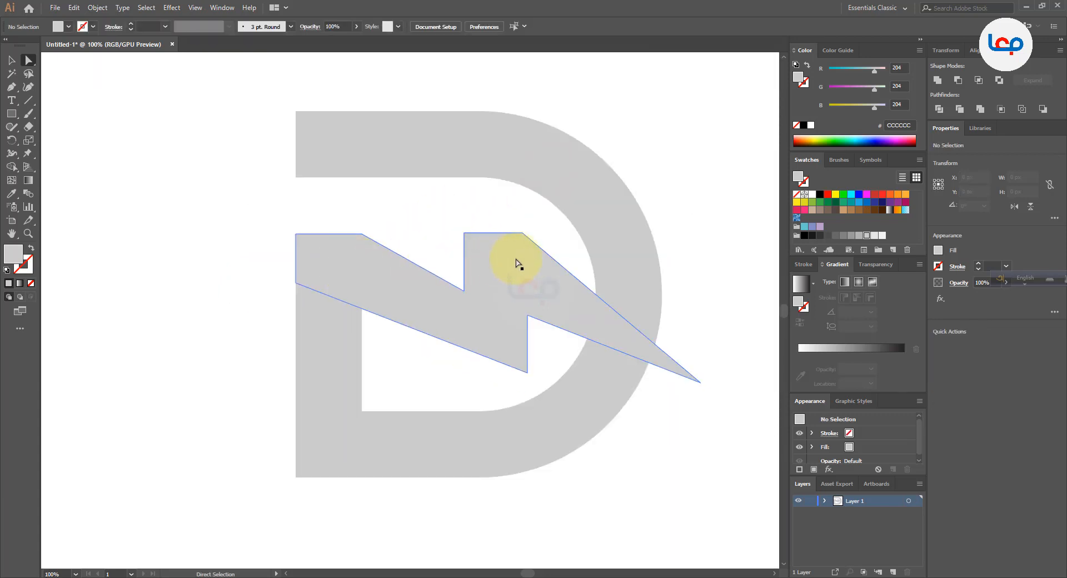
scroll(516, 264, up, 1)
click(562, 230)
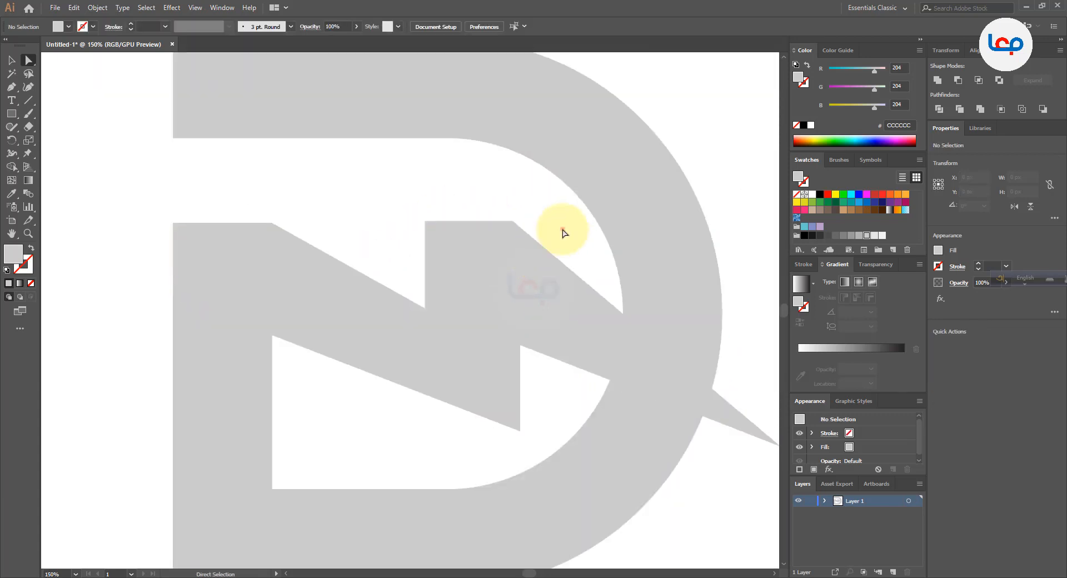
click(29, 101)
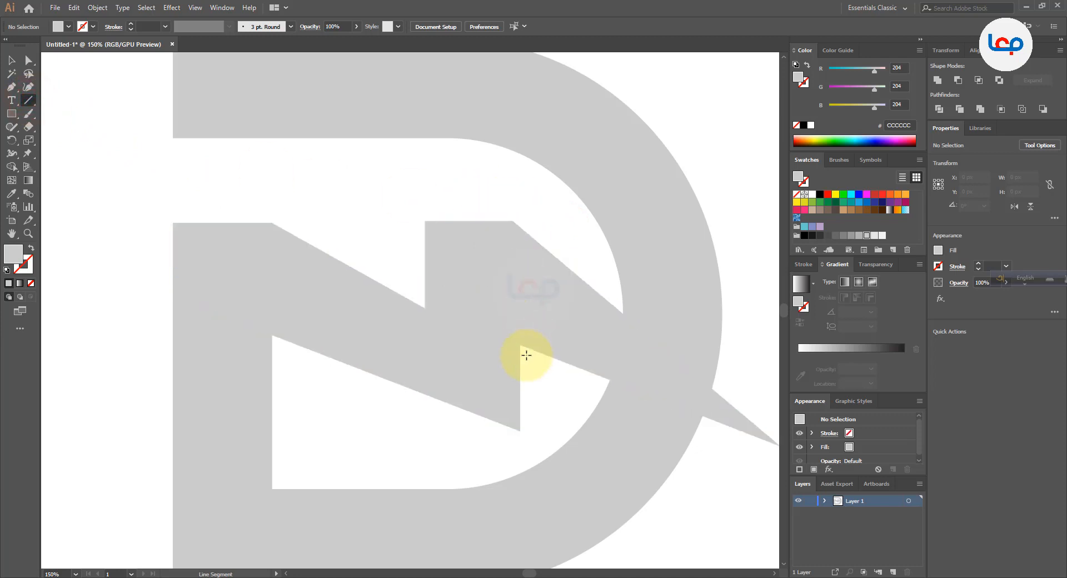
drag(520, 345, 509, 170)
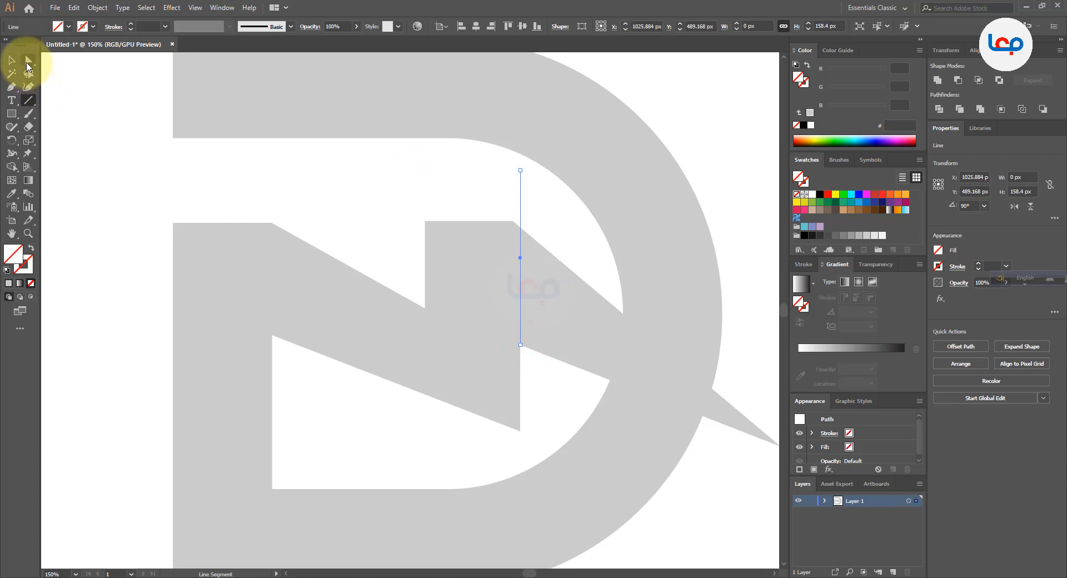
click(28, 60)
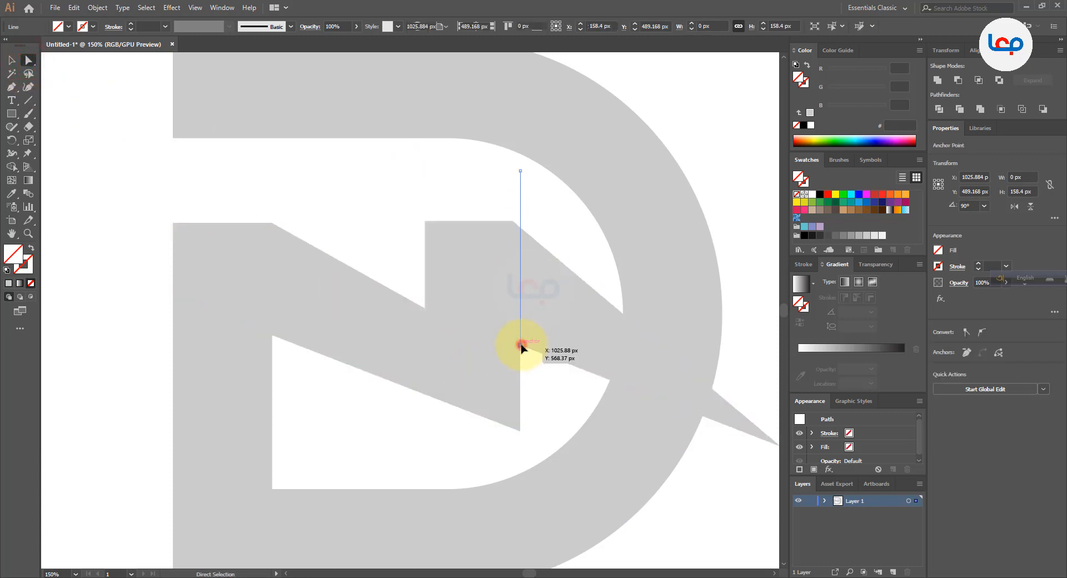
drag(520, 344, 521, 452)
click(548, 404)
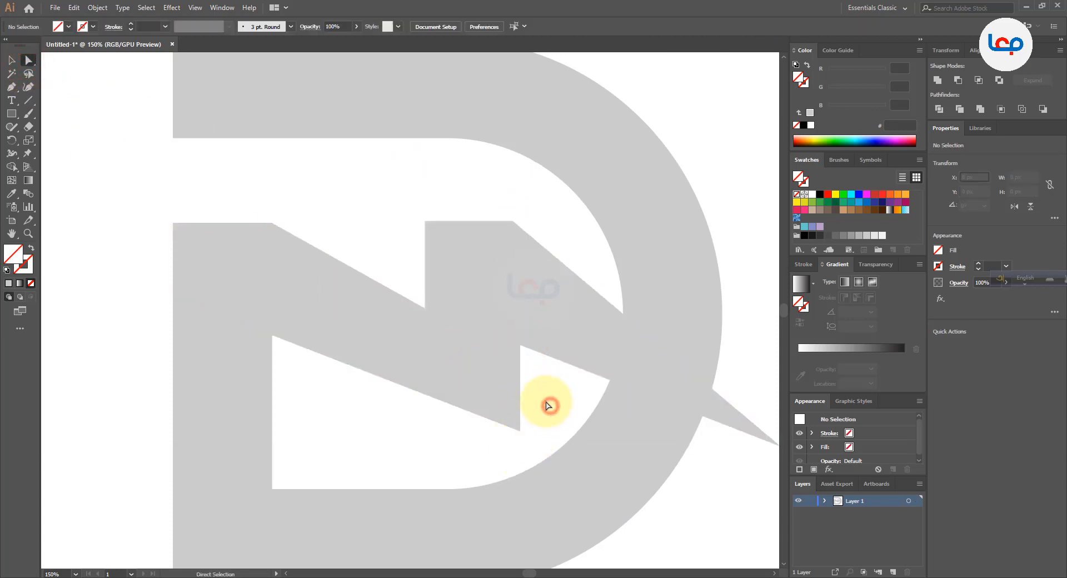
Select the vertical line and give it a thin 0.25 pt stroke
click(541, 191)
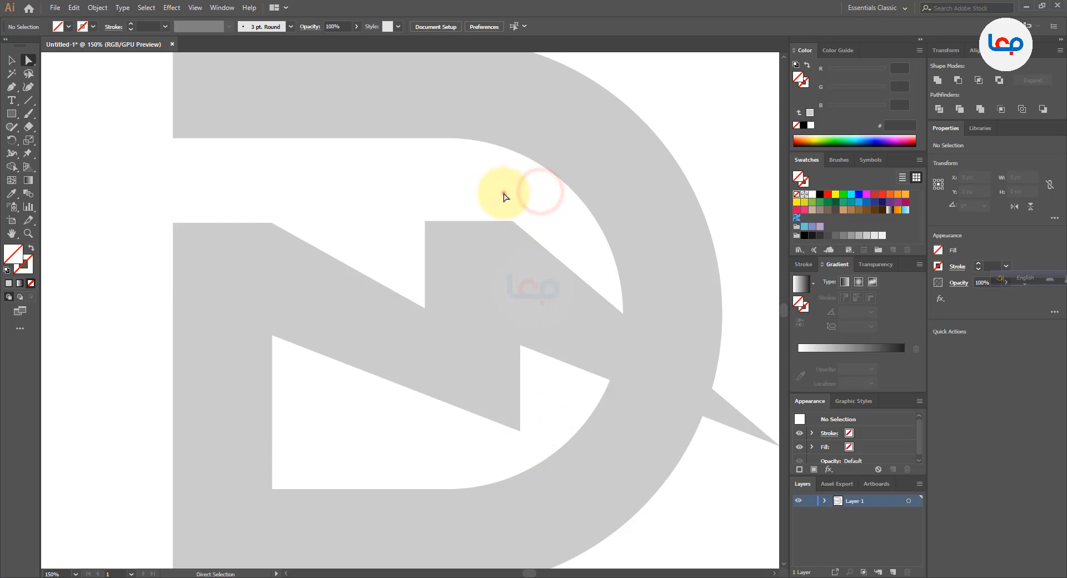
drag(503, 192, 527, 195)
click(11, 59)
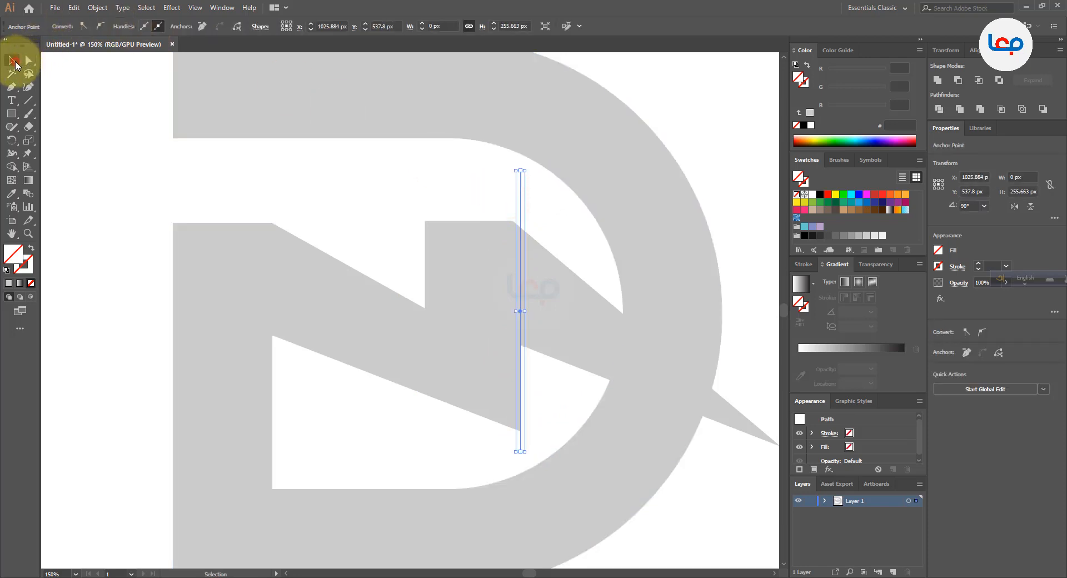
click(77, 103)
drag(470, 190, 527, 200)
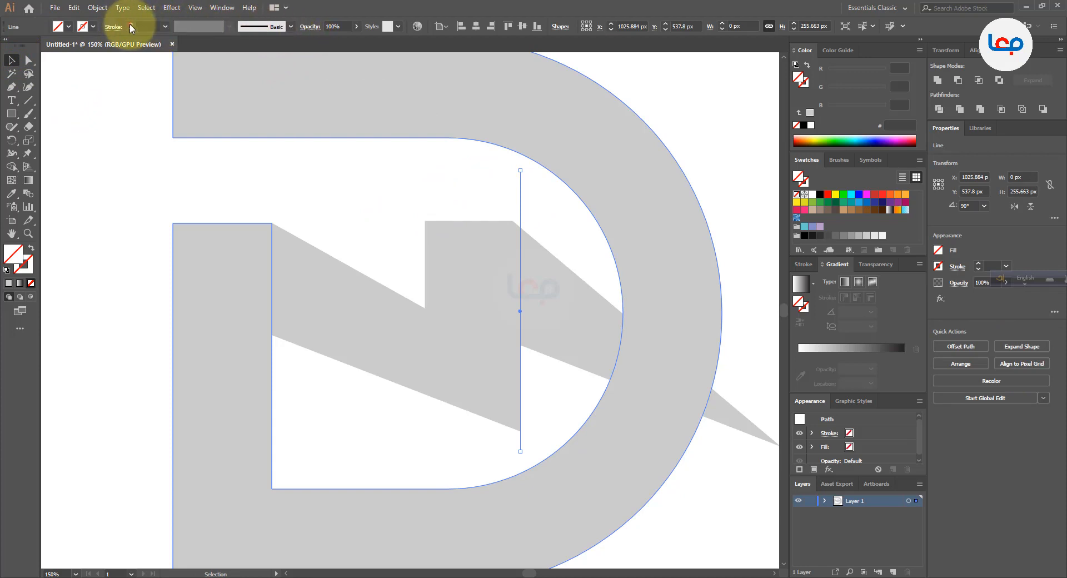
click(243, 165)
Move the right anchor point of the zigzag's middle peak horizontally onto the vertical line
click(495, 241)
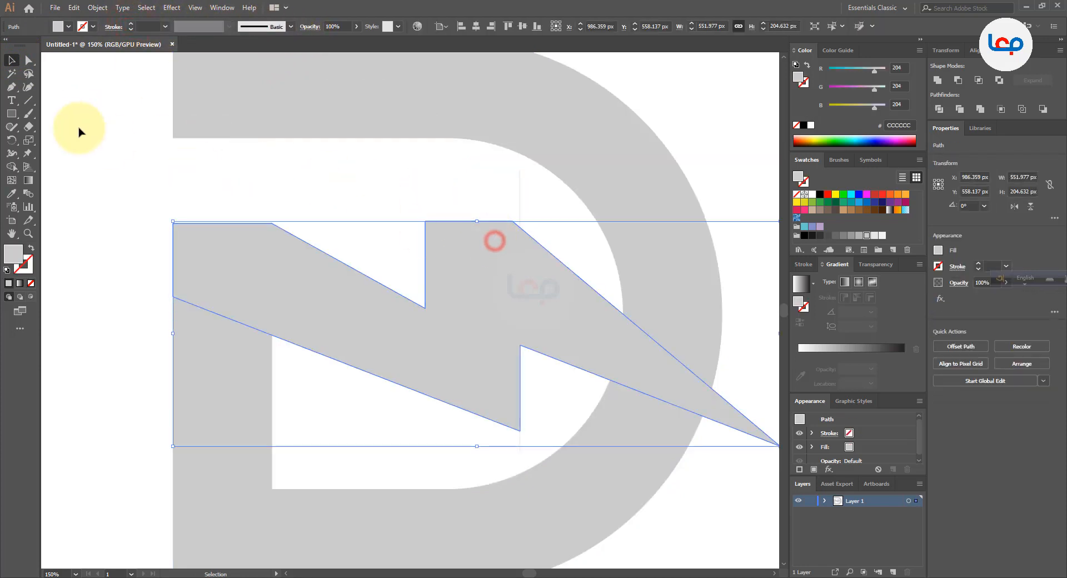
click(28, 60)
scroll(533, 246, up, 2)
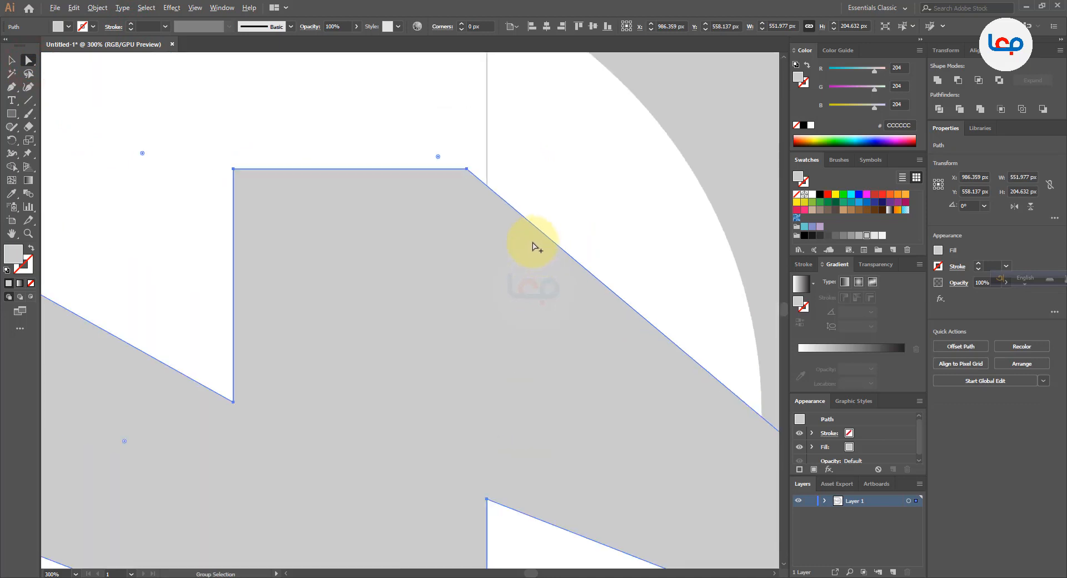
drag(468, 173, 486, 175)
scroll(487, 175, down, 2)
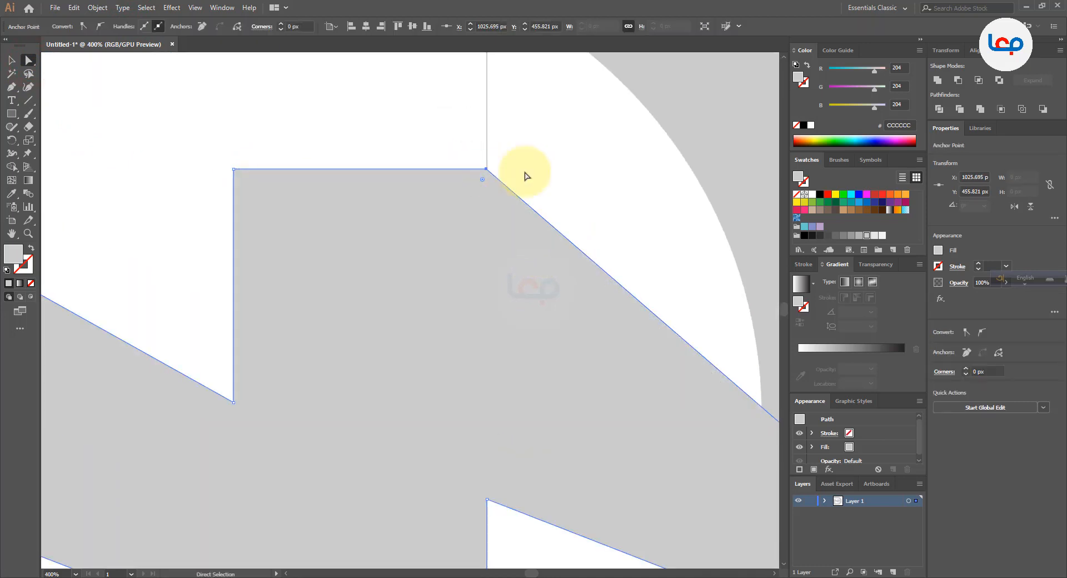
click(537, 170)
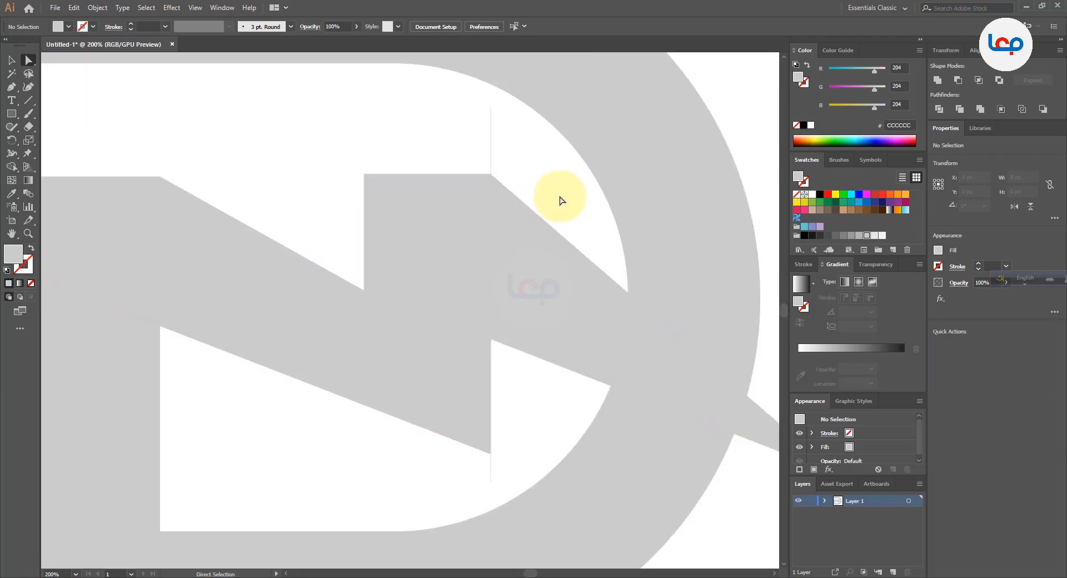
Copy the vertical line onto the middle peak's left edge, and place another copy about 31 px further left
drag(490, 156, 363, 157)
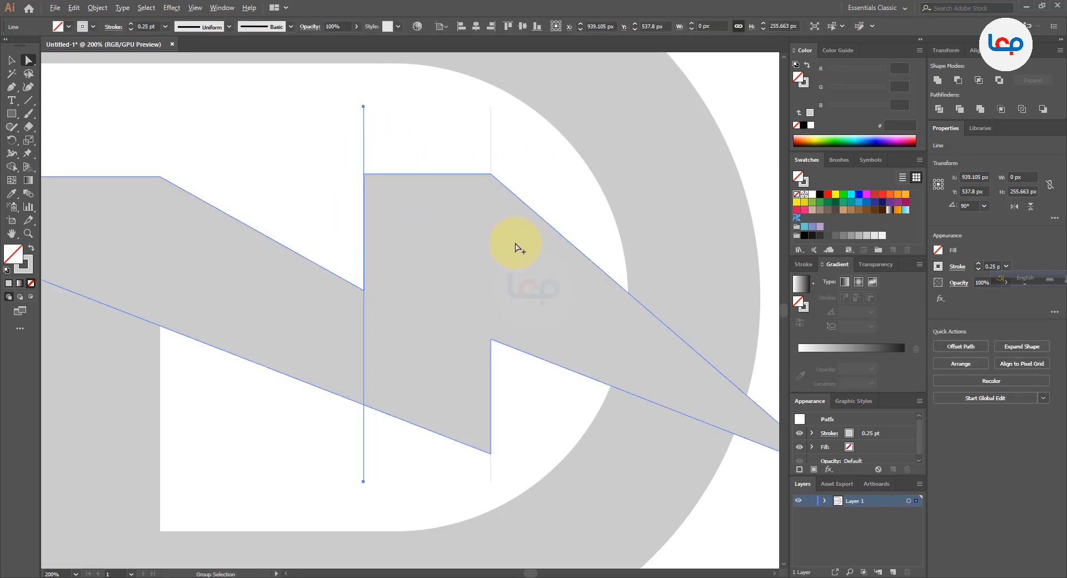
scroll(518, 243, down, 1)
scroll(381, 214, down, 1)
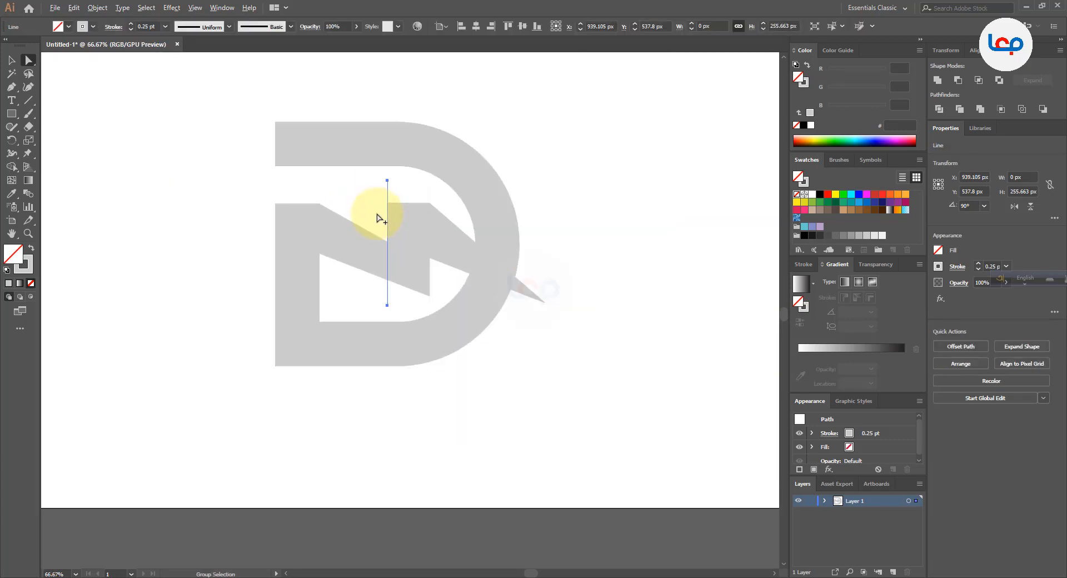
scroll(416, 203, up, 1)
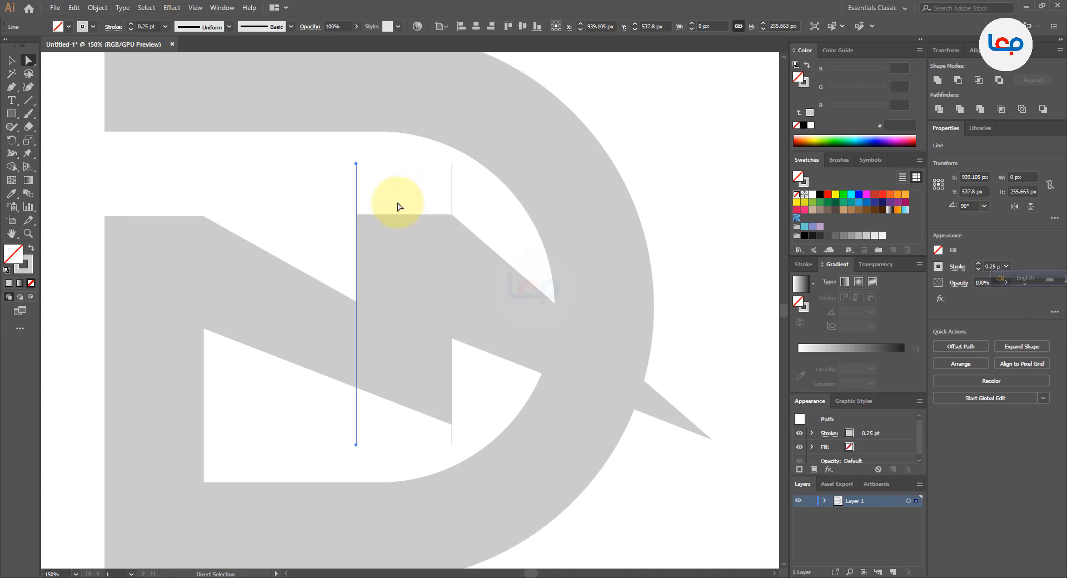
drag(357, 196, 322, 194)
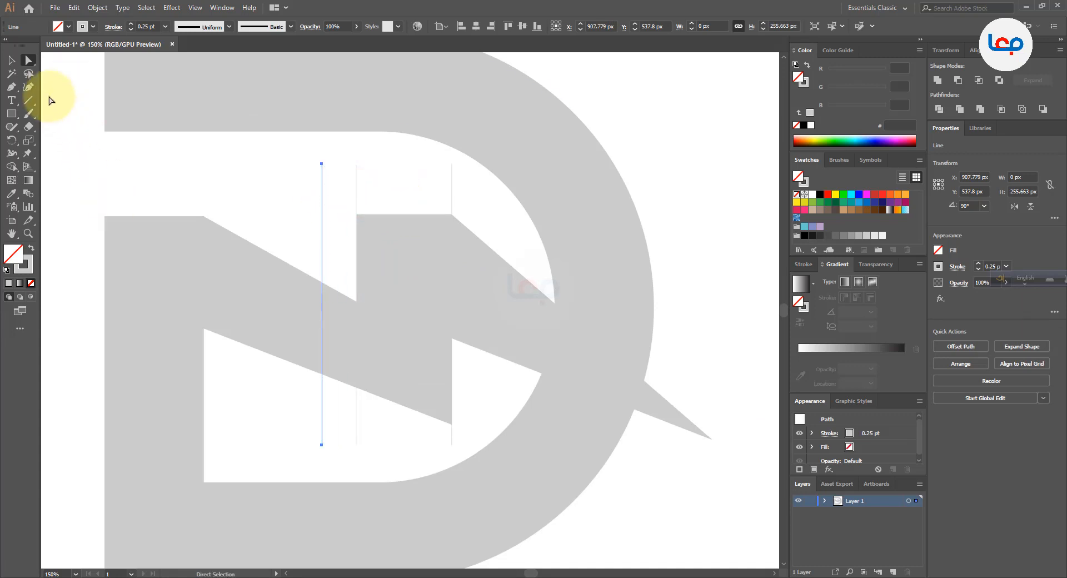
Rotate the leftmost line copy 90° to horizontal and move it onto the top edge of the cut stem
click(9, 61)
click(248, 184)
drag(274, 179, 339, 204)
drag(322, 160, 452, 303)
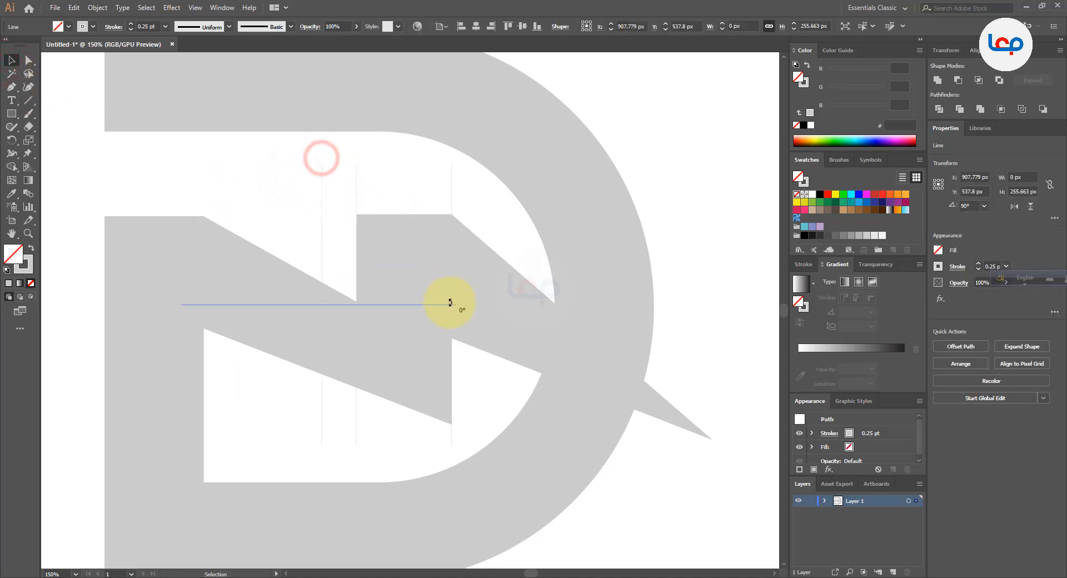
drag(359, 305, 272, 221)
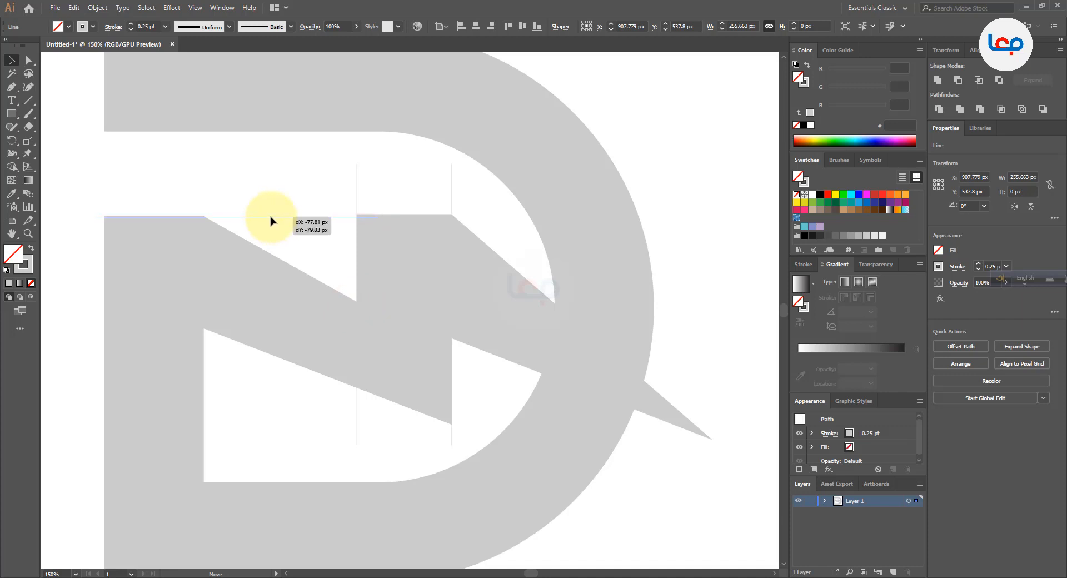
Align the horizontal line precisely with the cut stem's top edge and extend its right end past the middle peak to about 340 px long
drag(271, 221, 328, 204)
scroll(164, 223, up, 5)
scroll(225, 205, up, 2)
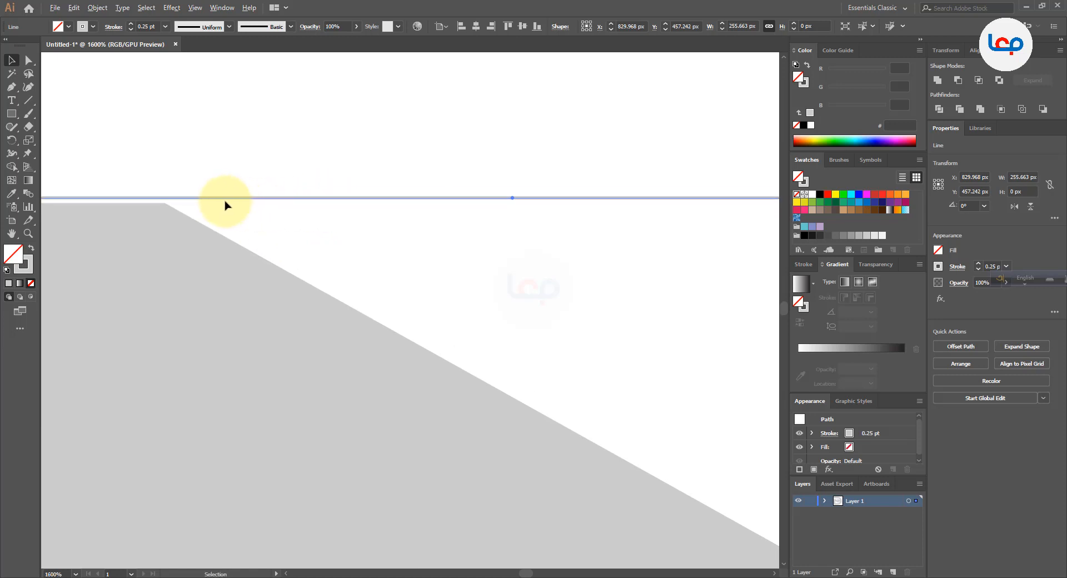
drag(225, 201, 228, 207)
scroll(180, 218, down, 2)
scroll(181, 218, down, 3)
scroll(424, 219, down, 1)
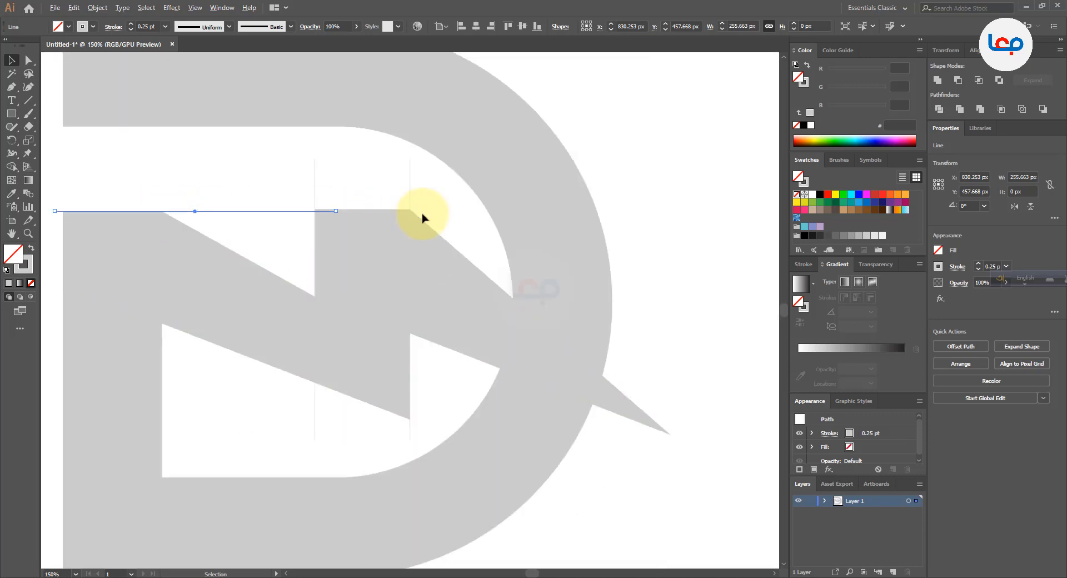
scroll(267, 215, up, 1)
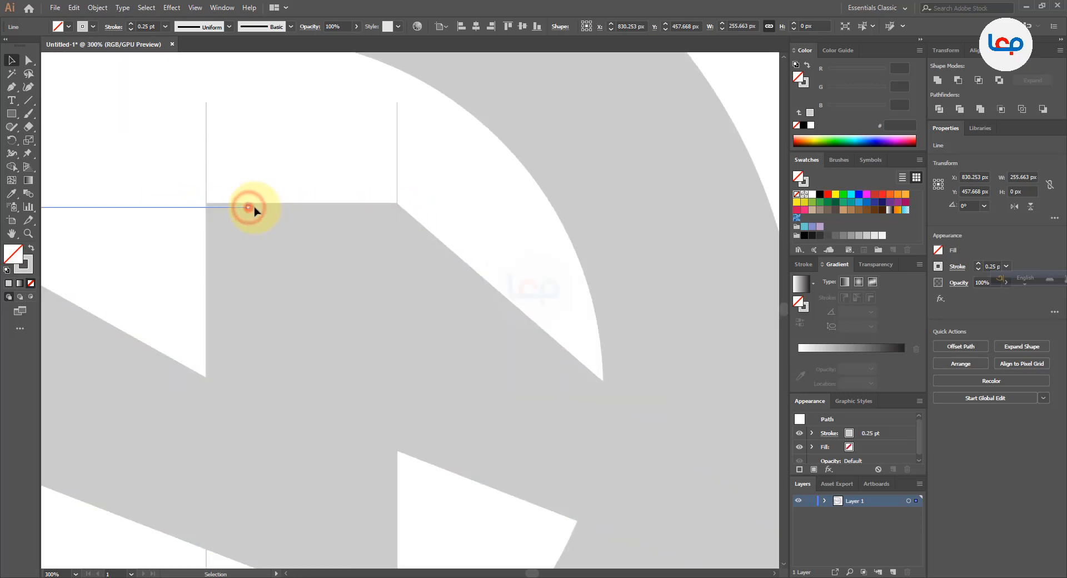
drag(254, 207, 432, 209)
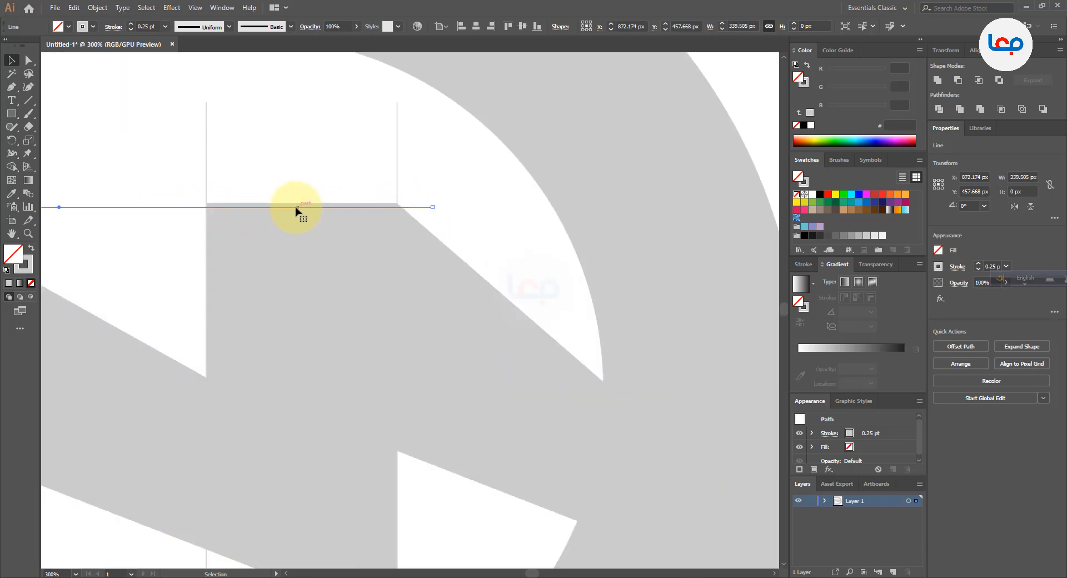
Move both top anchor points of the zigzag's middle peak straight down onto the horizontal line
click(299, 229)
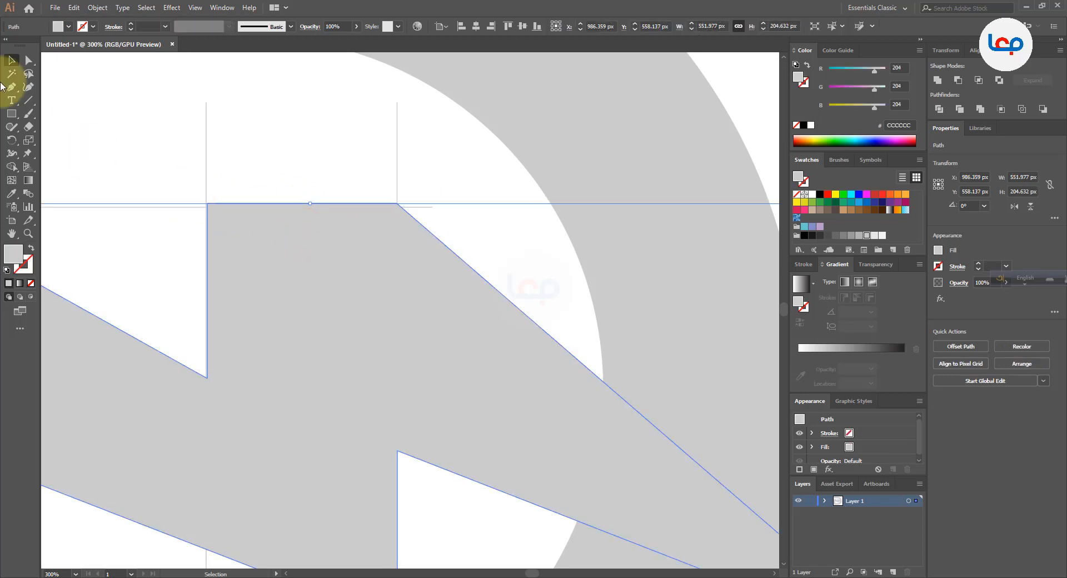
click(28, 60)
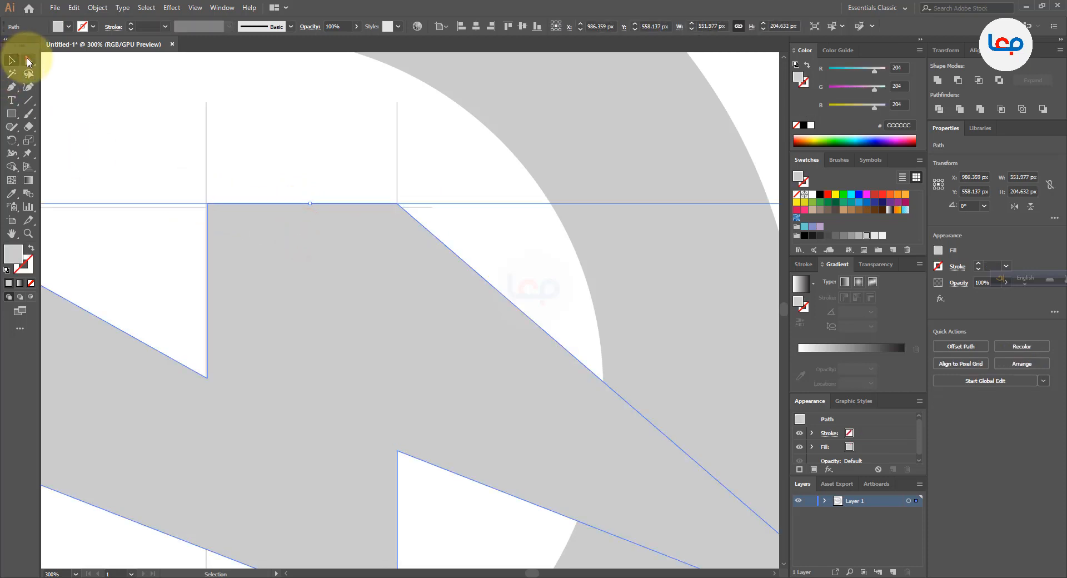
click(208, 204)
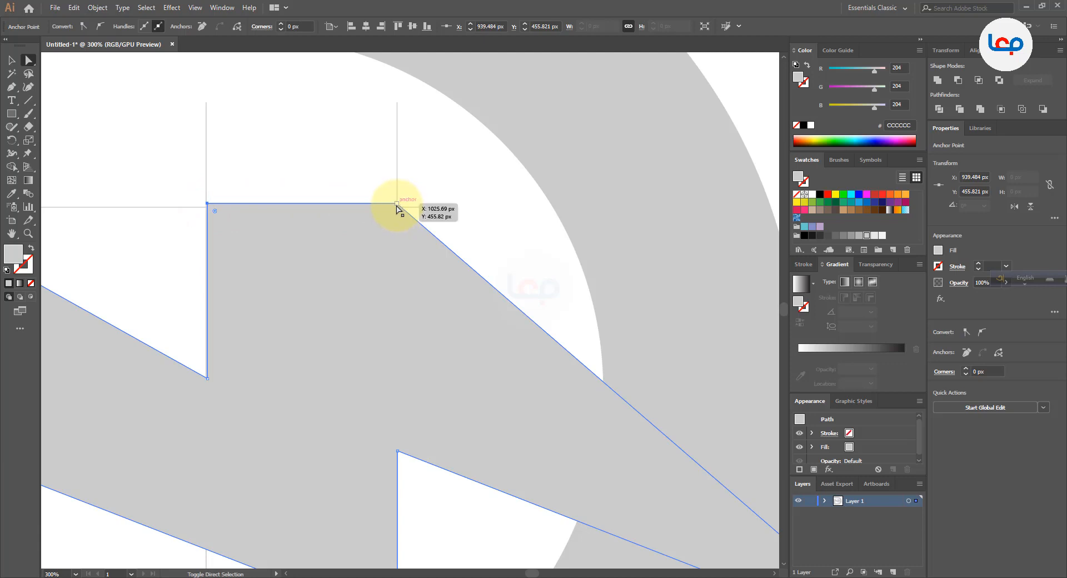
shift+click(397, 205)
scroll(399, 207, up, 4)
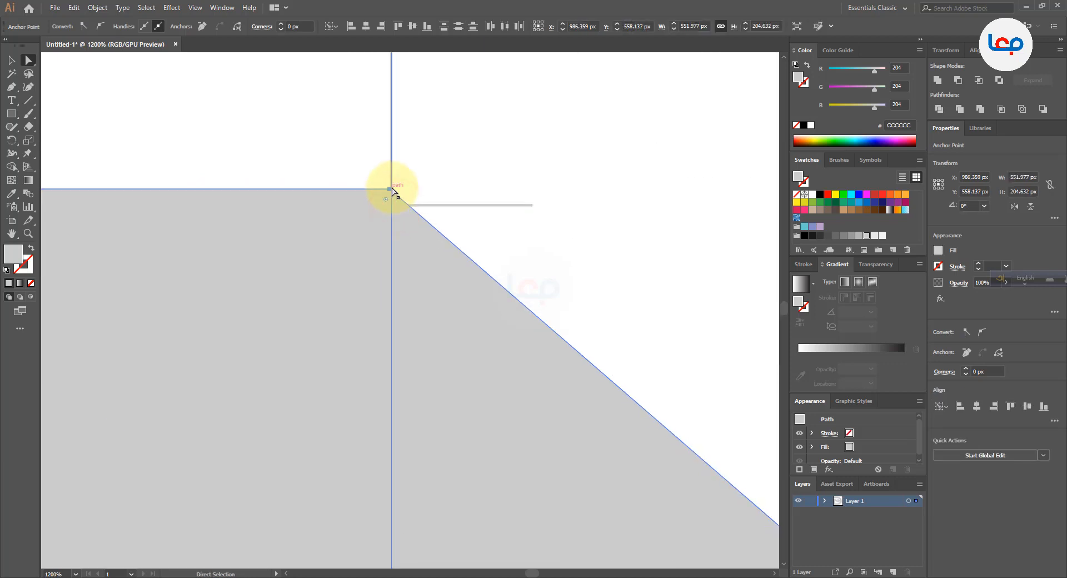
drag(389, 192, 394, 208)
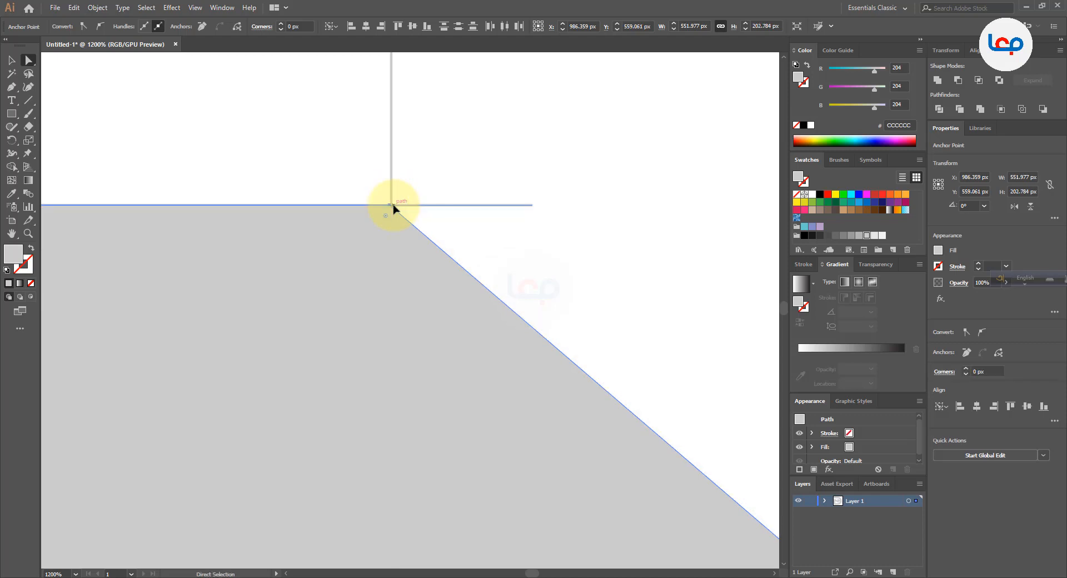
scroll(398, 210, down, 6)
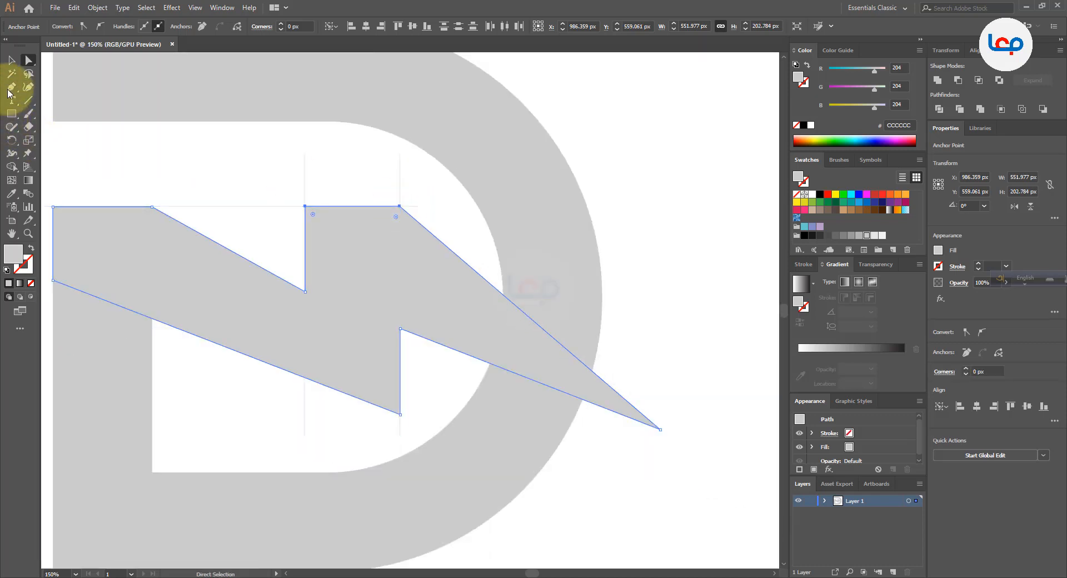
Delete the two vertical guide lines and the horizontal guide line
click(11, 60)
click(233, 182)
drag(257, 181, 424, 191)
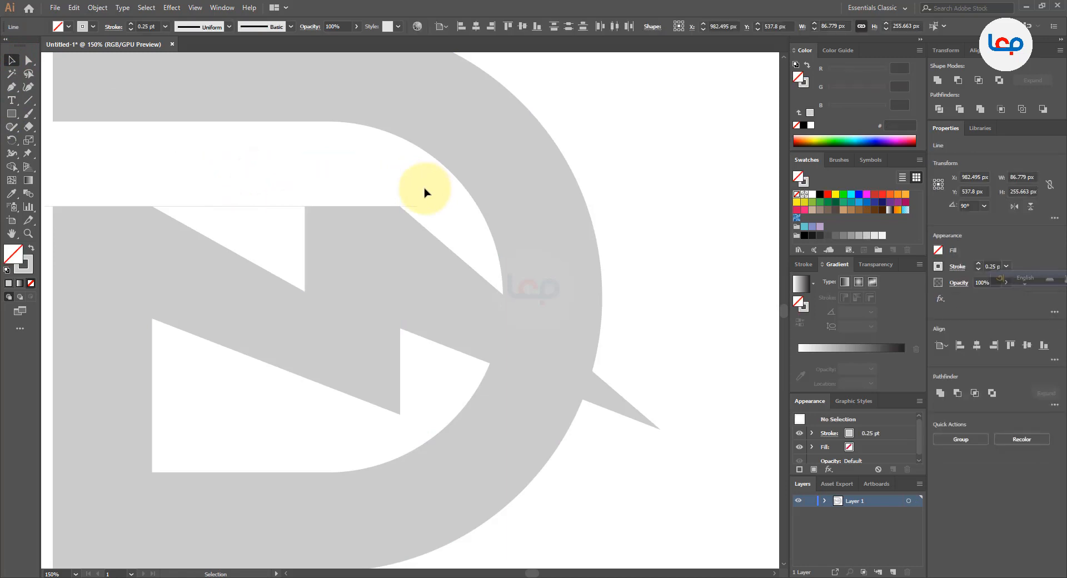
drag(255, 190, 268, 249)
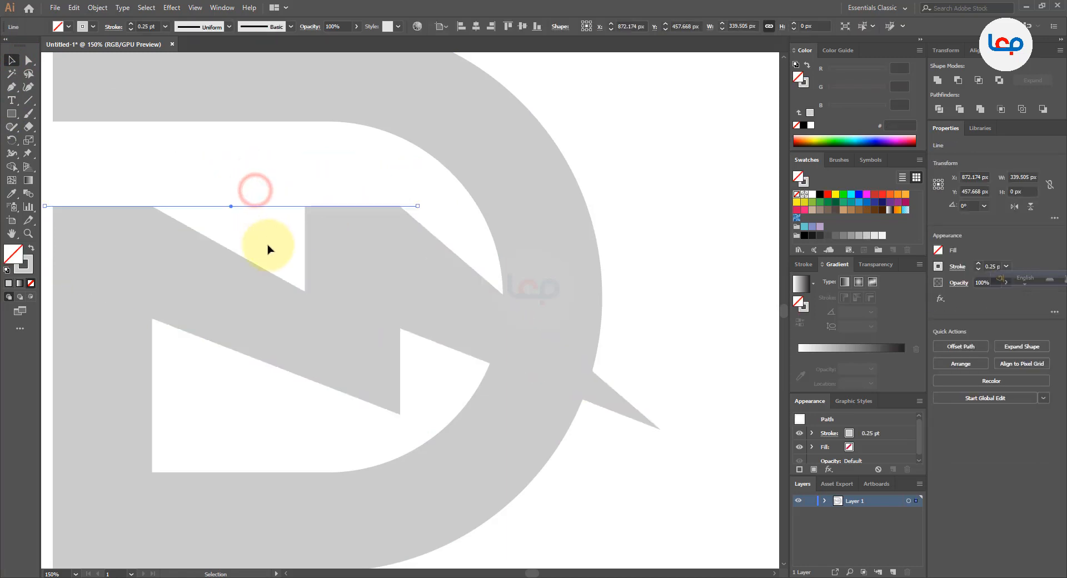
click(375, 267)
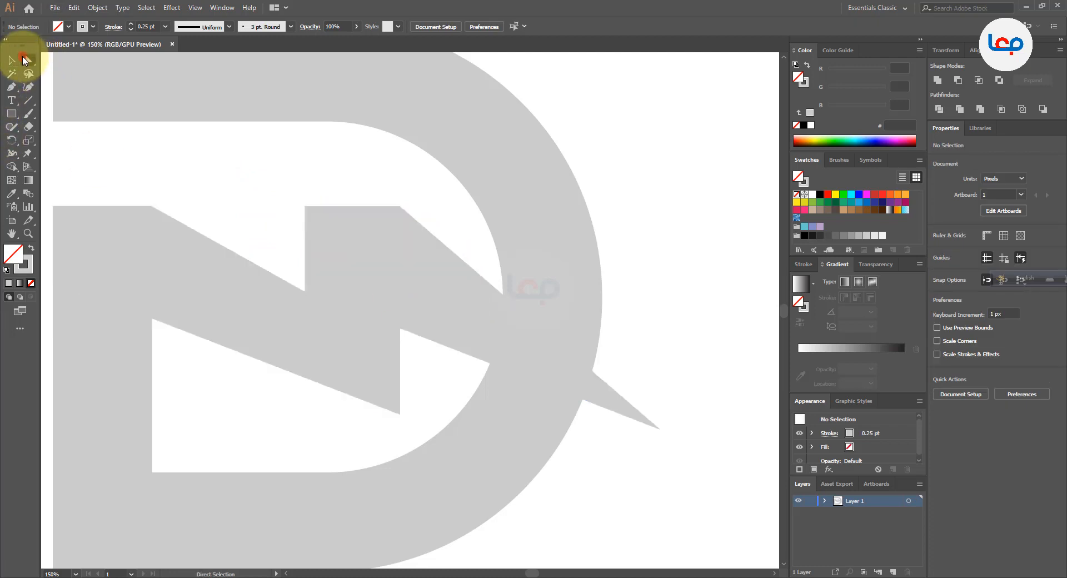
Narrow the zigzag's middle section by moving its three right-hand anchor points together slightly left
click(25, 59)
drag(408, 195, 382, 424)
scroll(381, 245, up, 1)
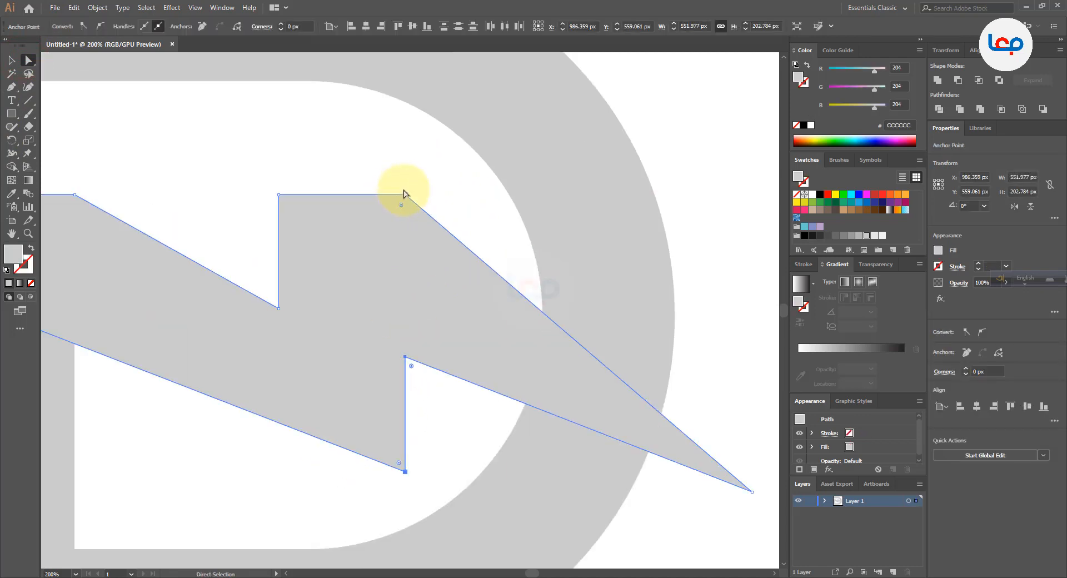
mouse_move(406, 195)
mouse_down()
mouse_move(387, 196)
mouse_move(395, 202)
mouse_up()
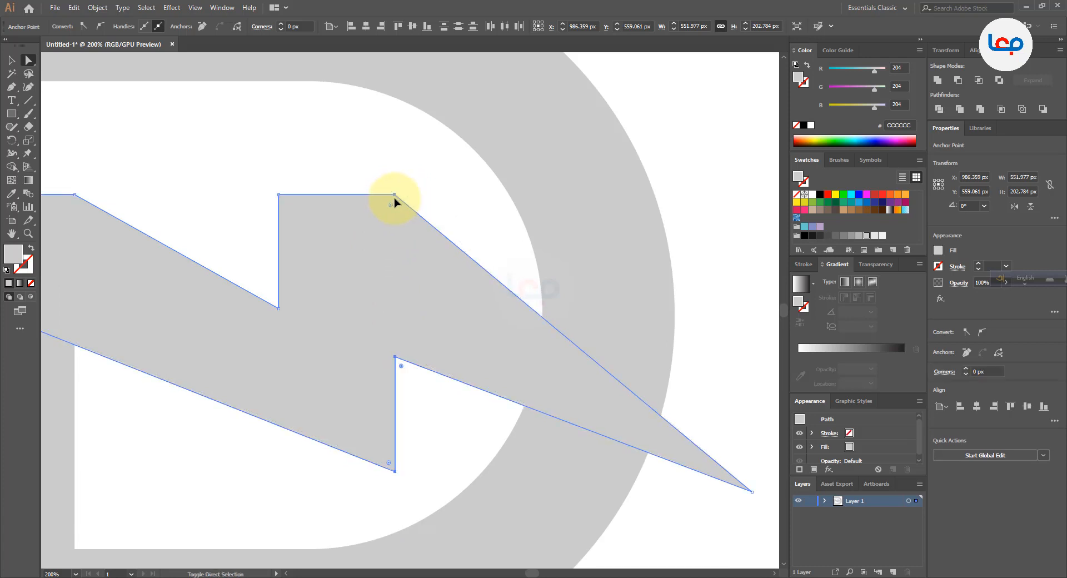
click(440, 196)
Fill the zigzag shape with the darker gray B3B3B3
key(ctrl+0)
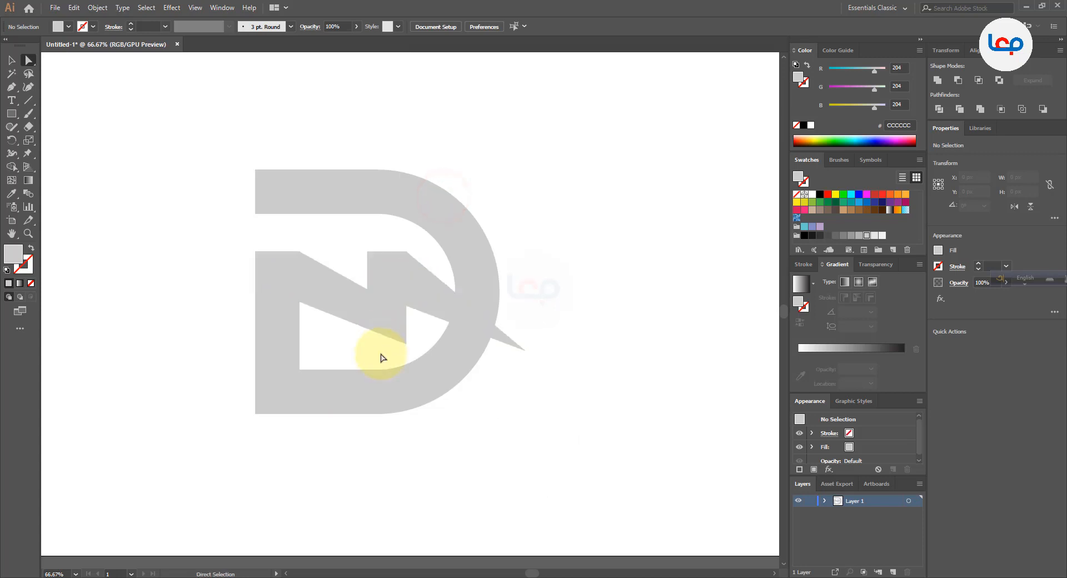
click(364, 347)
click(339, 285)
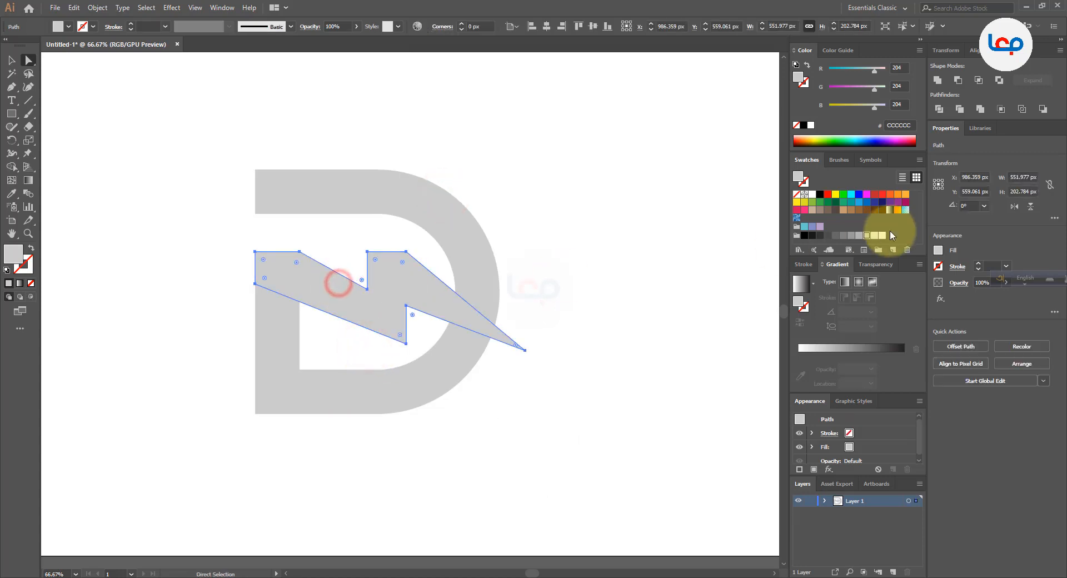
click(859, 235)
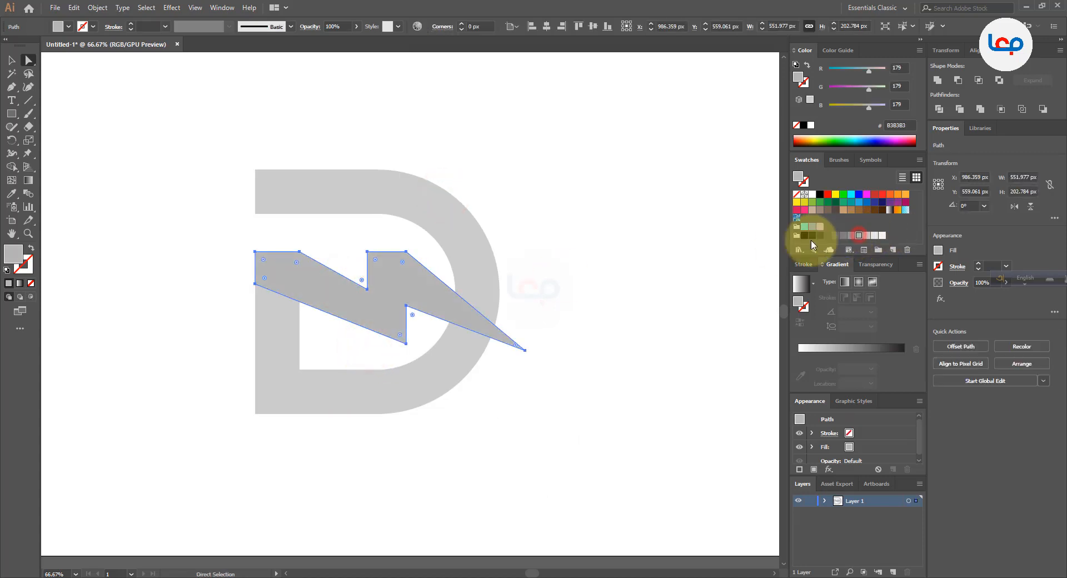
click(12, 59)
click(104, 151)
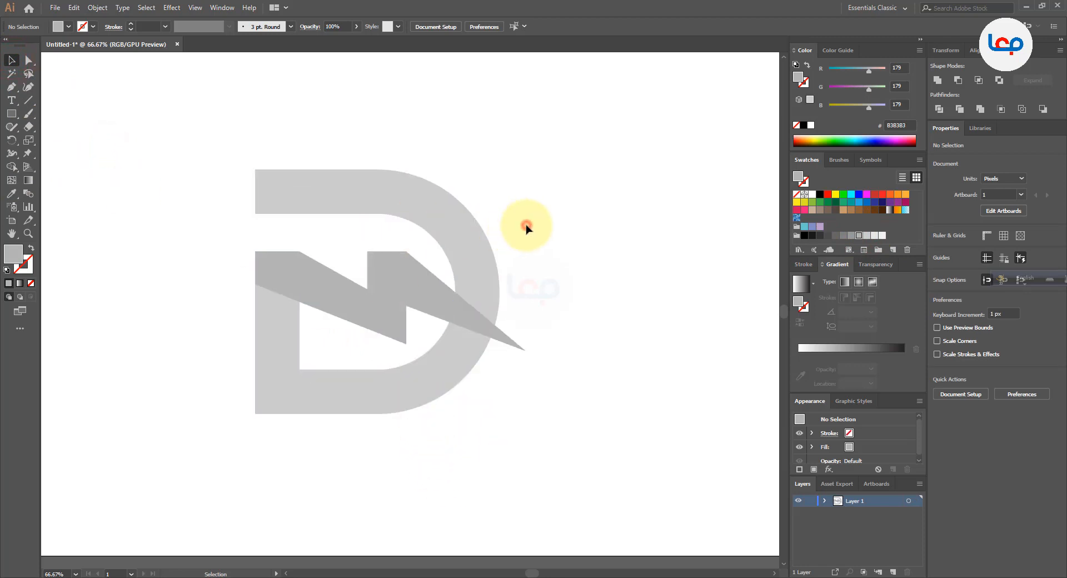
Copy the zigzag, paste it in front, and offset the copy about 15 px up and to the right
scroll(452, 298, up, 1)
click(437, 301)
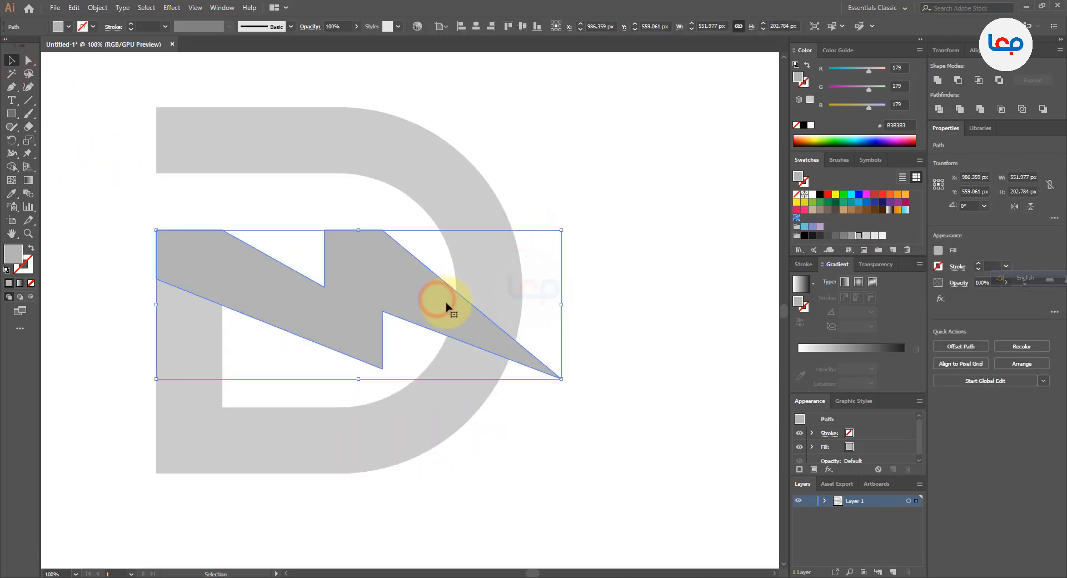
click(73, 7)
click(87, 62)
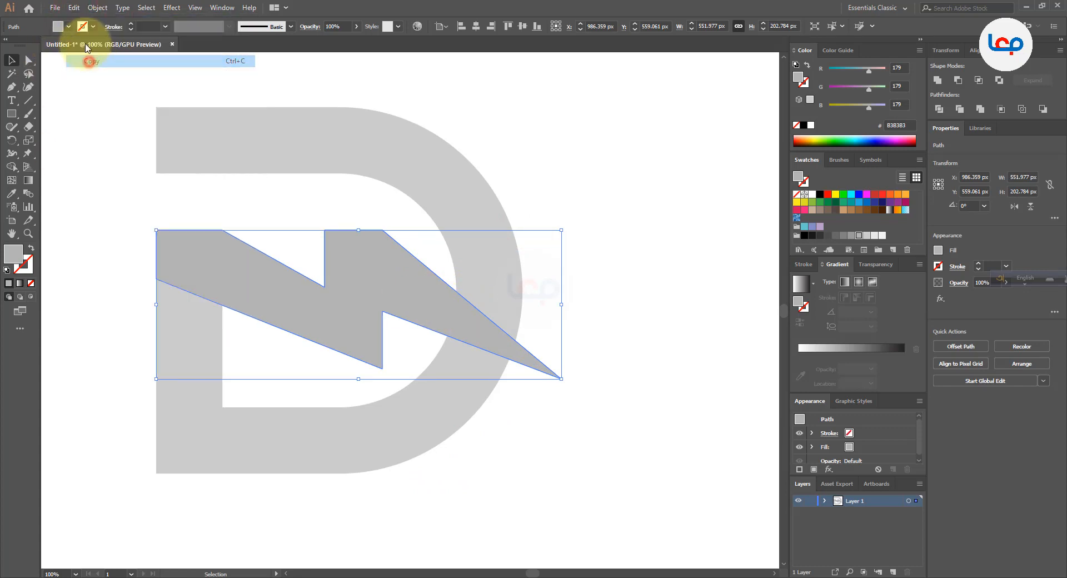
click(74, 8)
click(89, 86)
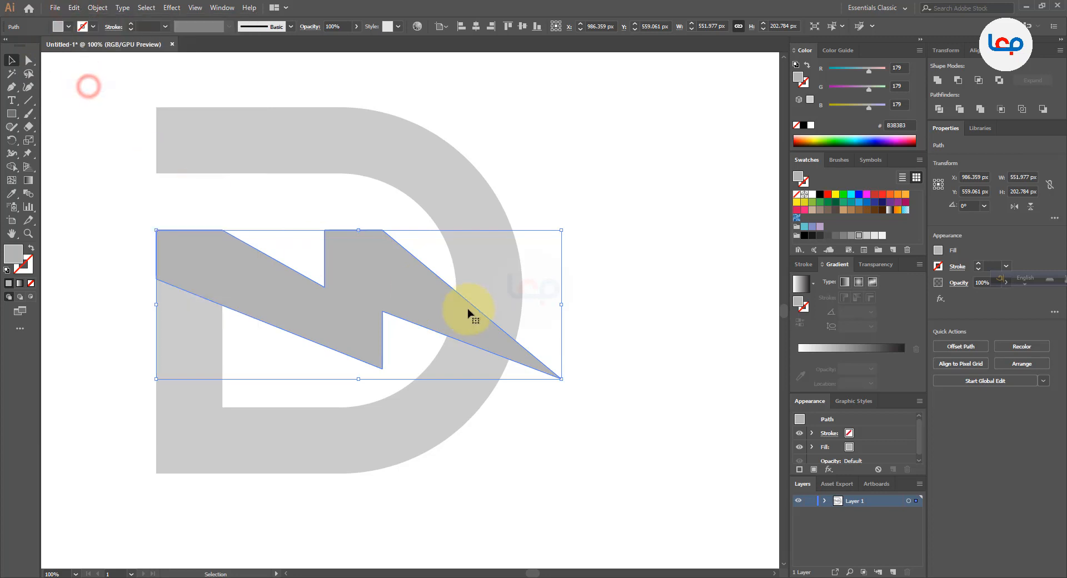
drag(454, 307, 461, 292)
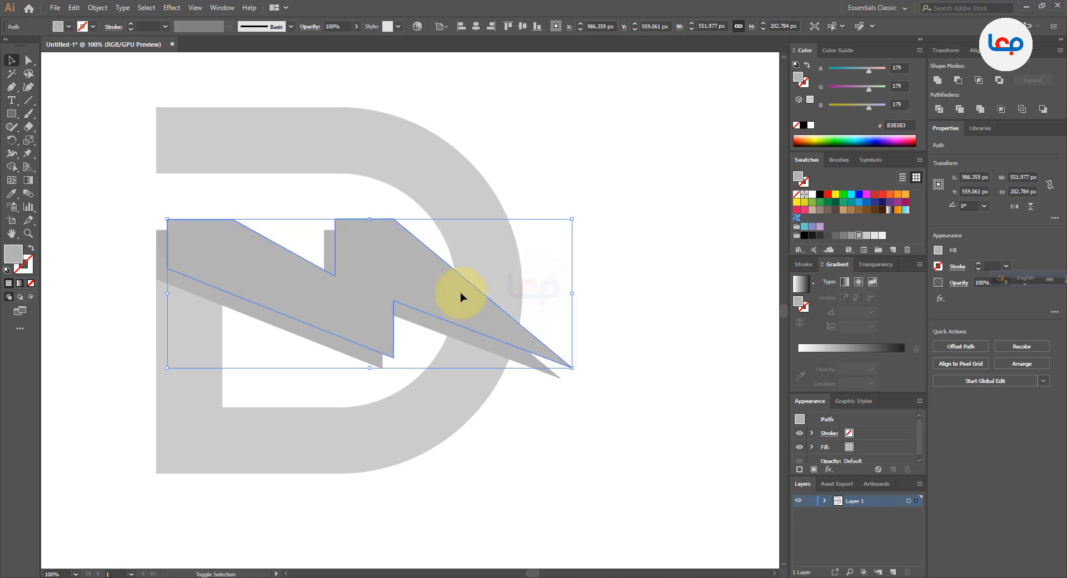
Use Shape Builder with the offset zigzag copy and the D to cut a gap through the D's curve above the original zigzag
shift+click(507, 279)
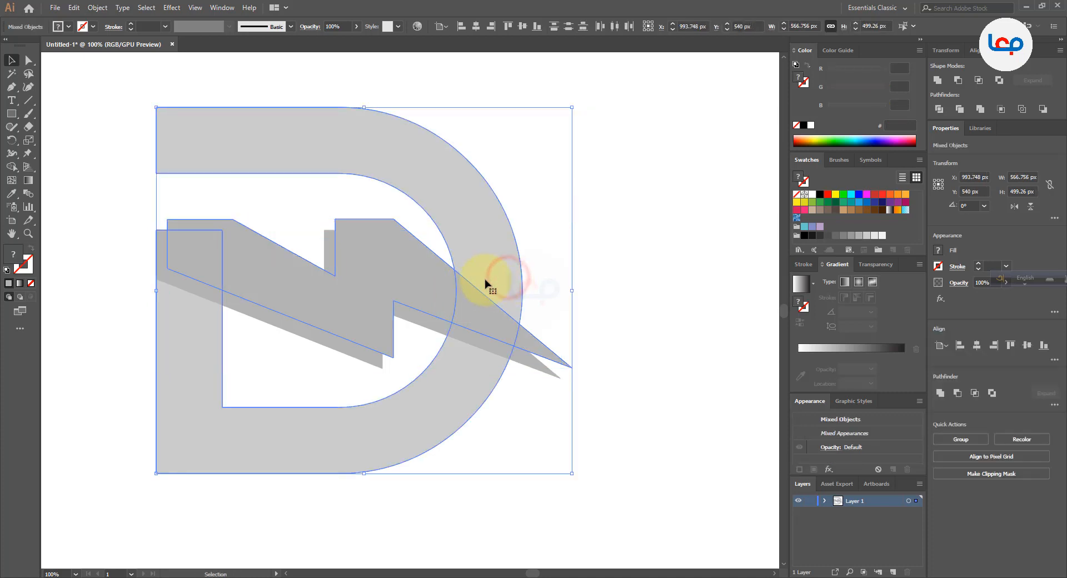
click(12, 166)
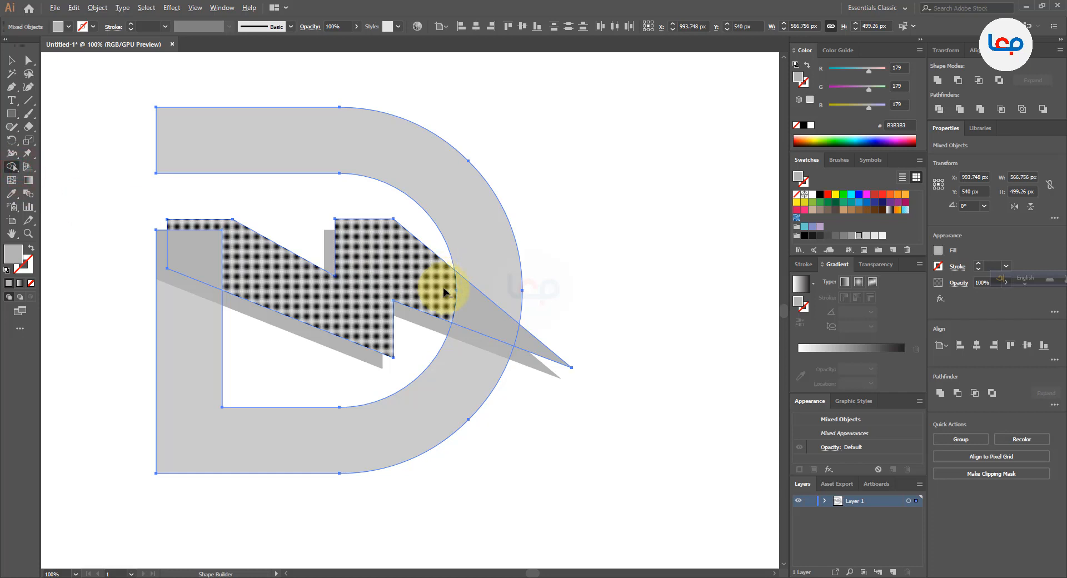
drag(522, 332, 526, 335)
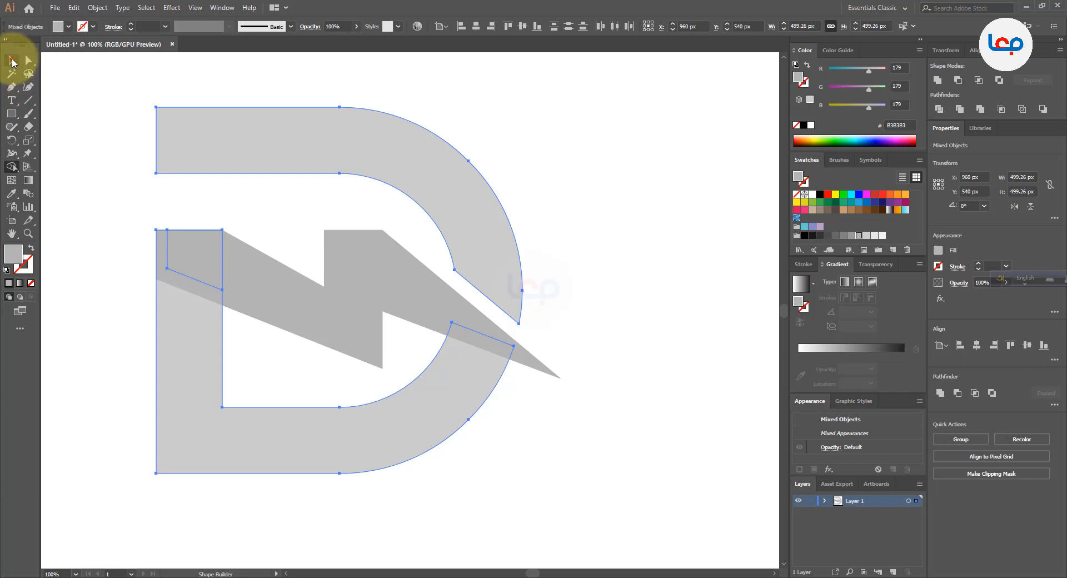
click(12, 61)
click(105, 177)
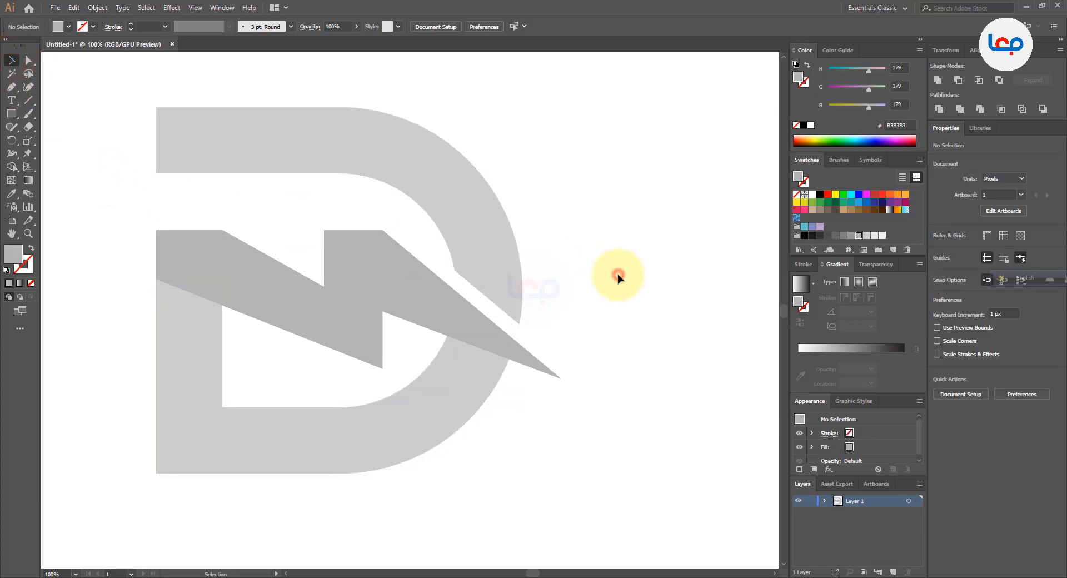
Fill the zigzag with the brown swatch 754C24
scroll(355, 303, down, 2)
click(582, 342)
scroll(253, 280, up, 1)
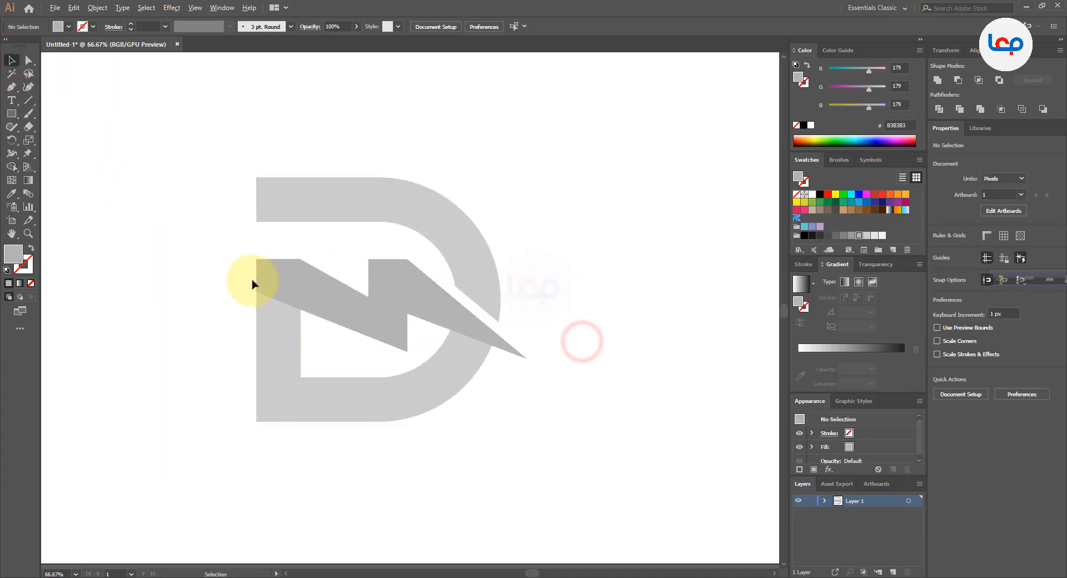
scroll(253, 284, up, 1)
click(373, 307)
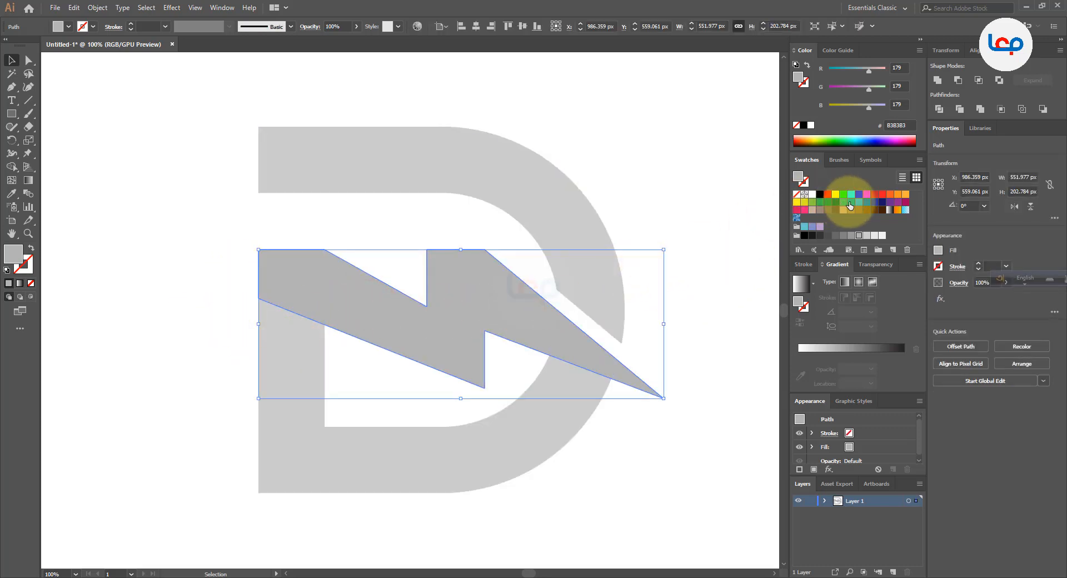
click(865, 213)
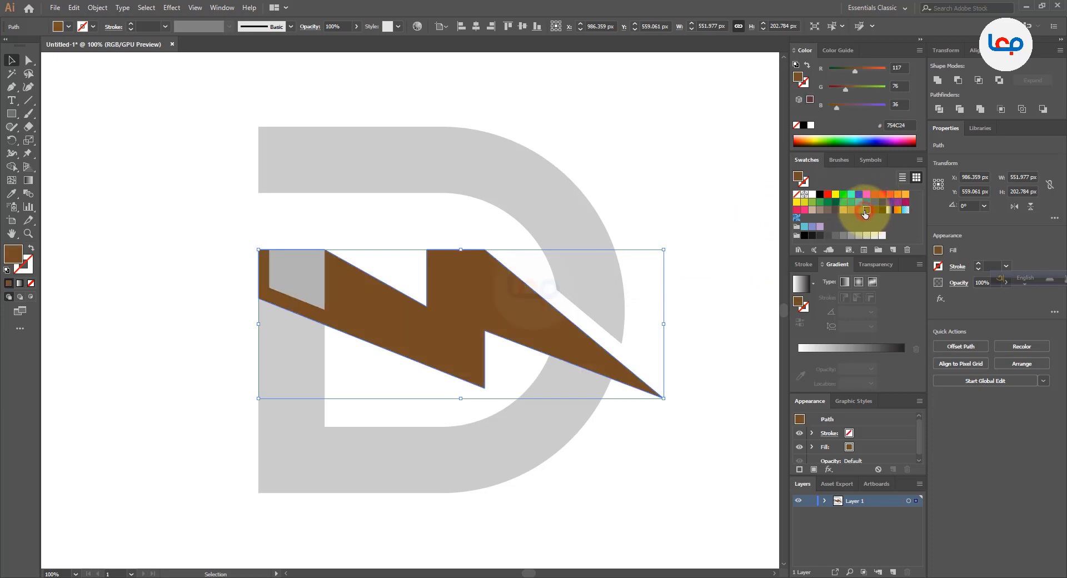
click(704, 198)
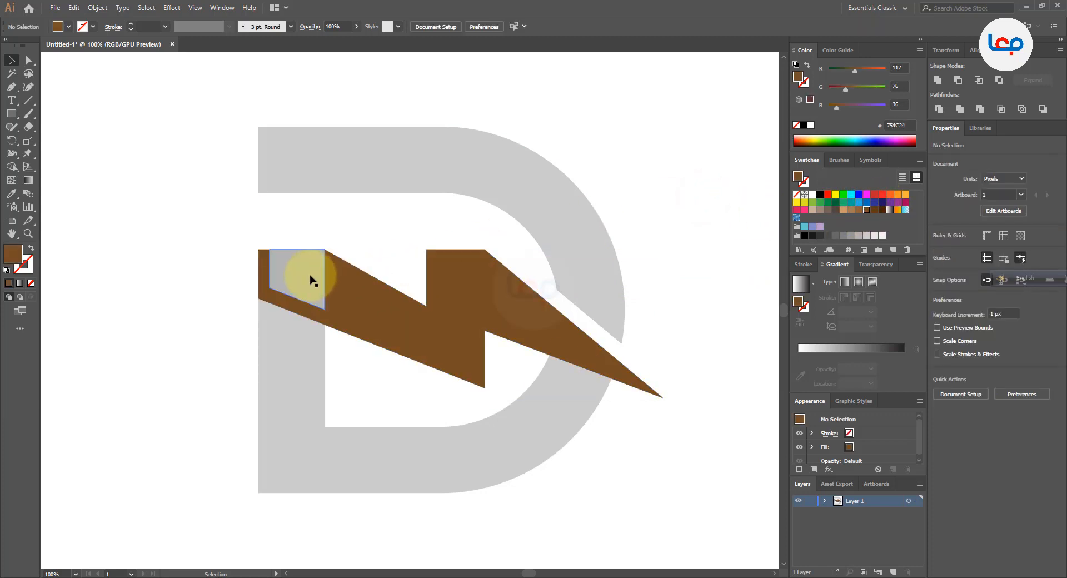
Move the brown zigzag aside to check the leftover gray piece on the stem, and undo the move
click(303, 326)
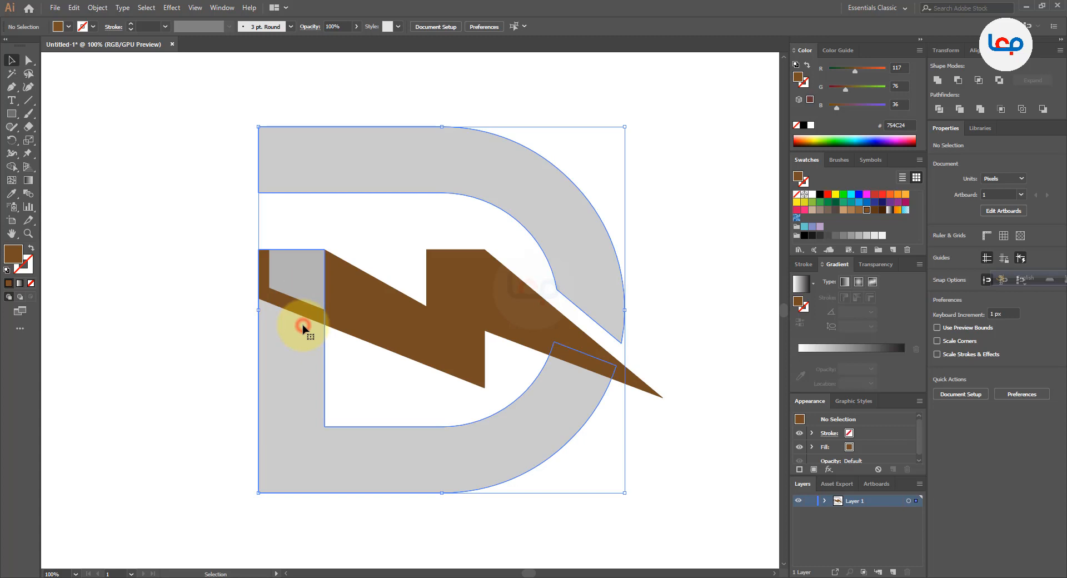
click(210, 301)
click(350, 294)
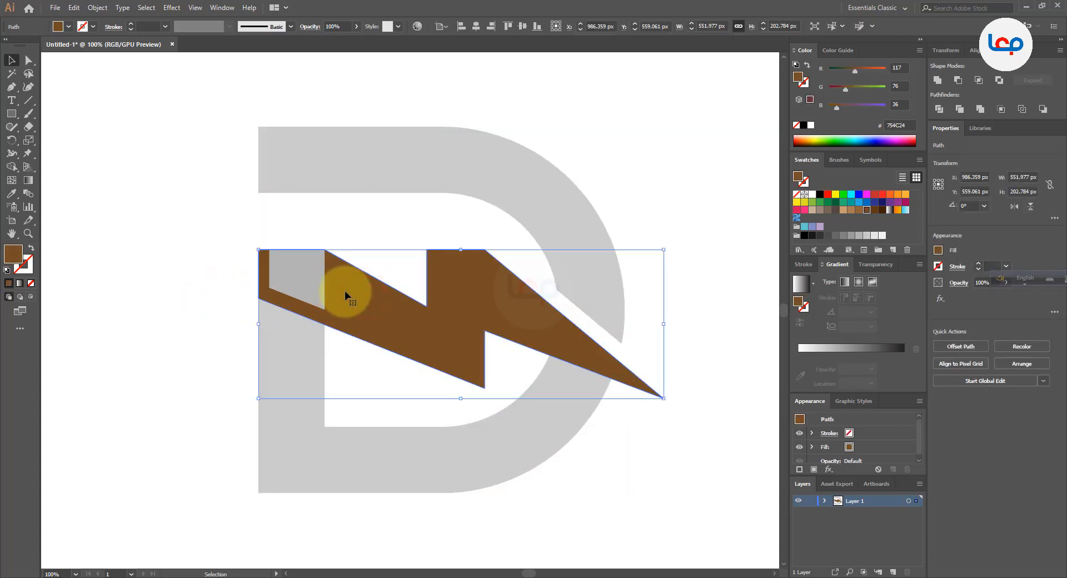
drag(344, 291, 465, 343)
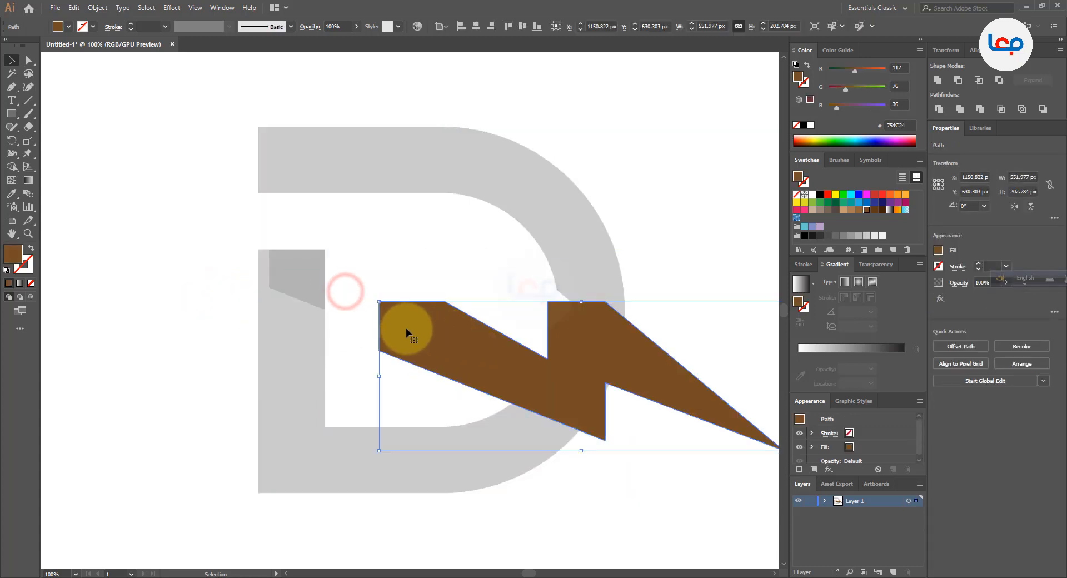
key(ctrl+z)
key(v)
Delete the leftover gray piece on the D's stem, above the brown zigzag's lower edge
click(305, 289)
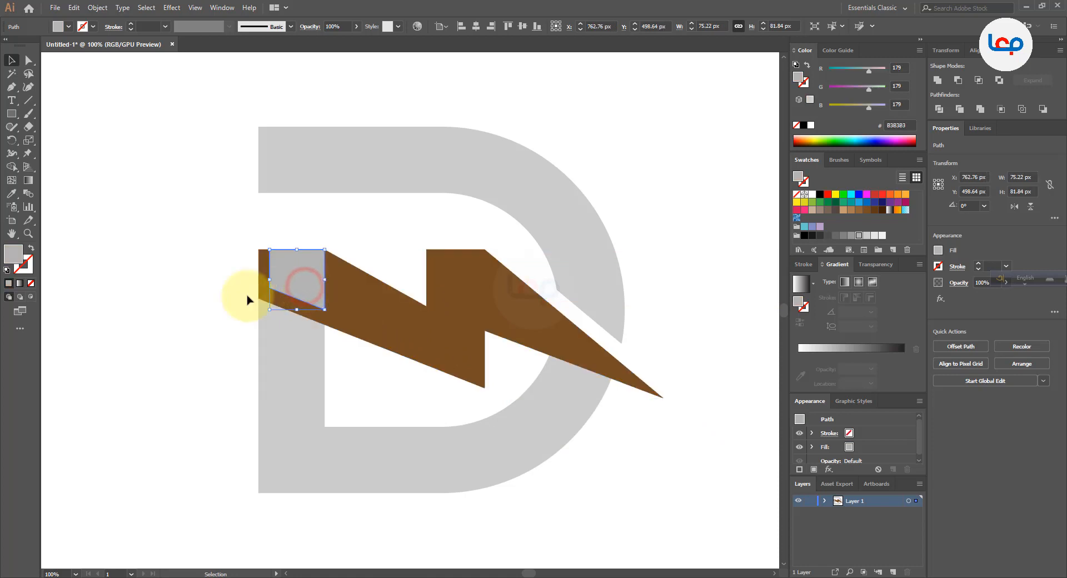
key(Delete)
scroll(245, 303, down, 2)
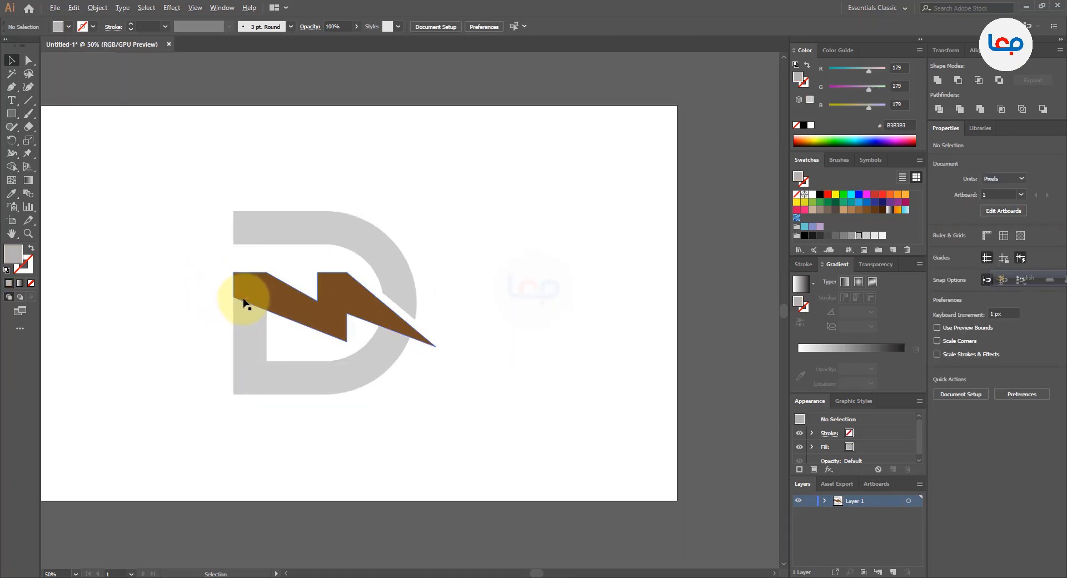
scroll(246, 303, up, 1)
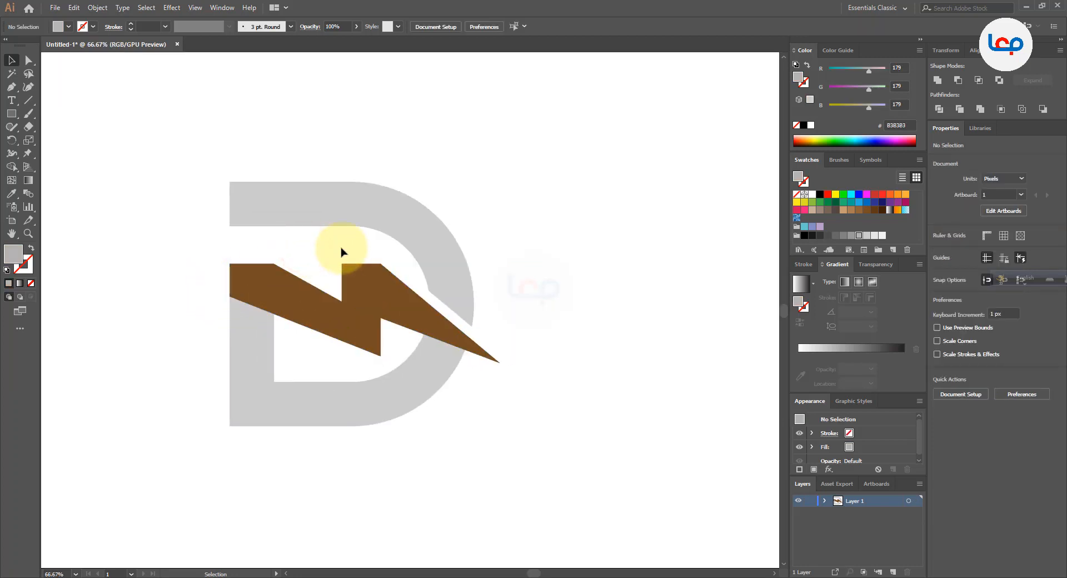
scroll(239, 300, up, 1)
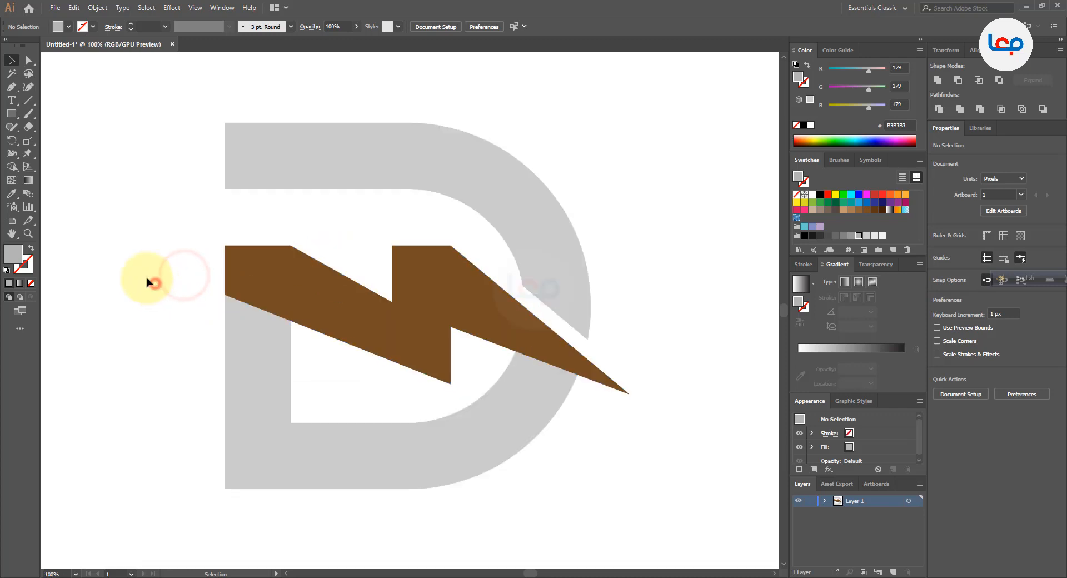
Draw a closed Pen triangle about 90 px wide and 72 px high on the stem, directly beneath the zigzag's lower edge
click(12, 87)
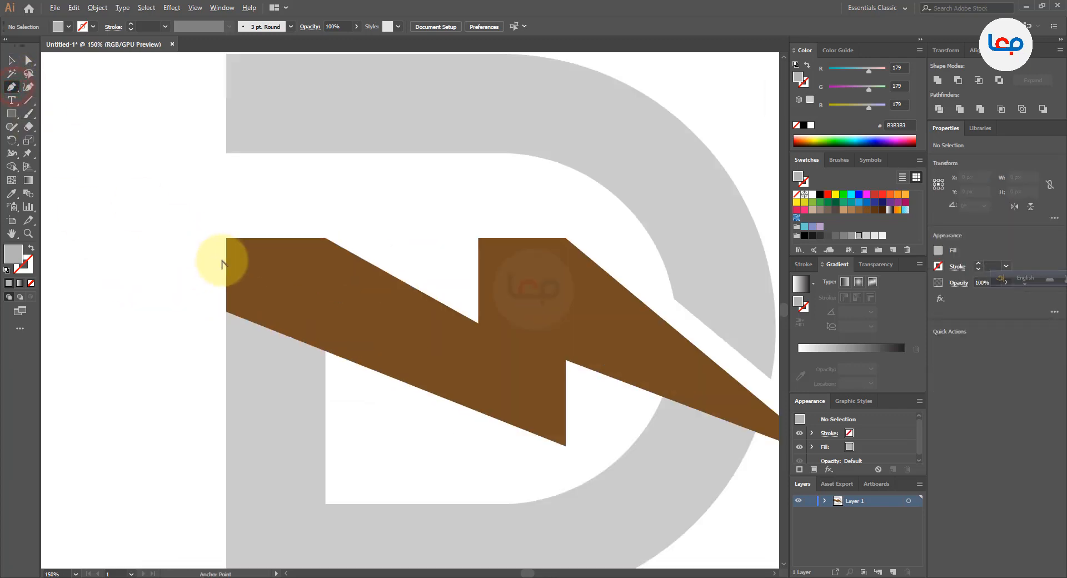
scroll(221, 259, up, 1)
drag(227, 313, 268, 359)
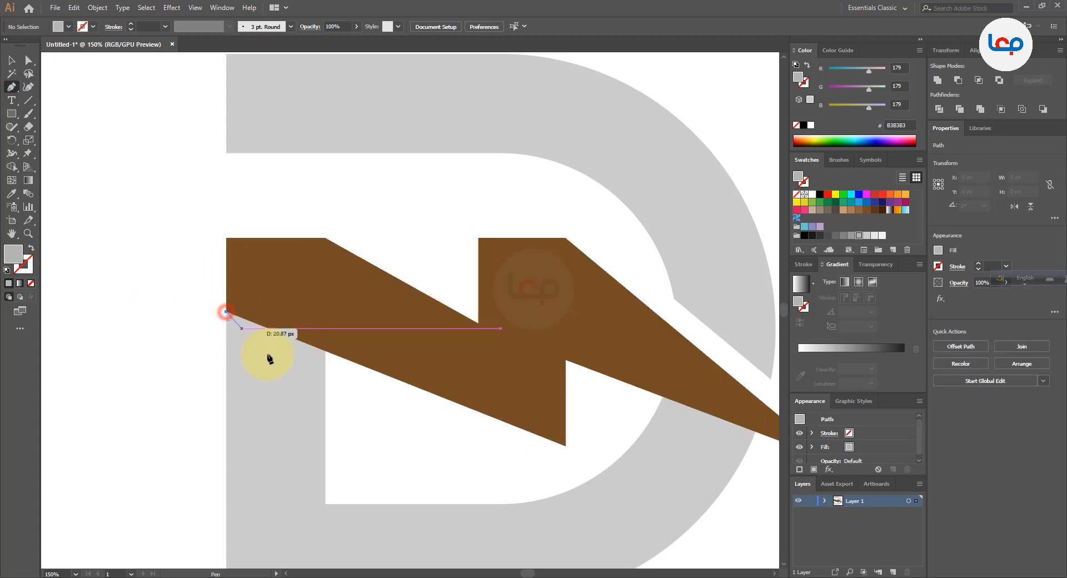
drag(314, 392, 326, 394)
click(325, 391)
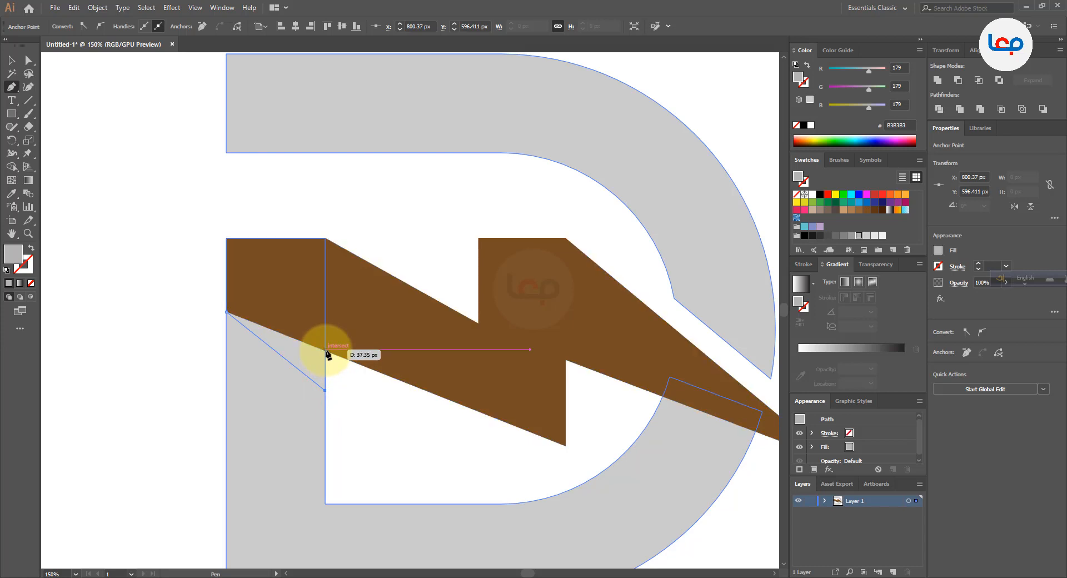
click(325, 350)
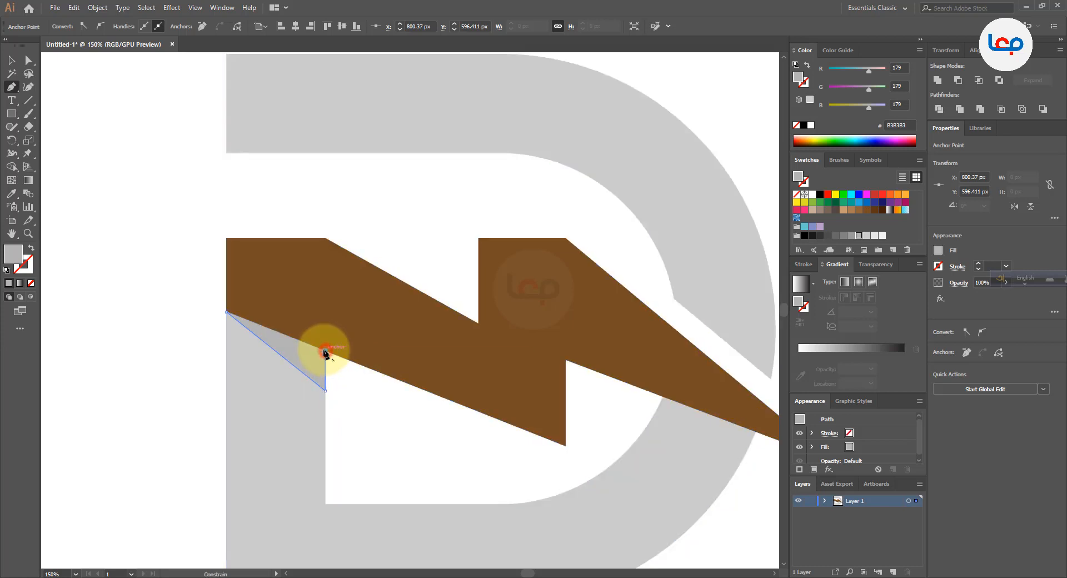
click(226, 312)
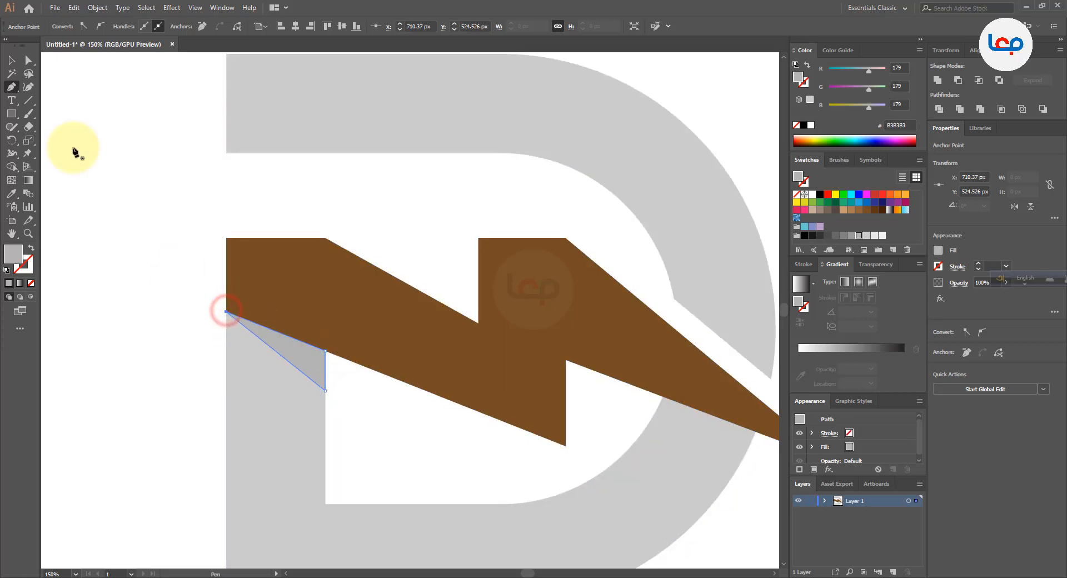
Fill the triangle under the zigzag with black and deselect it
click(11, 60)
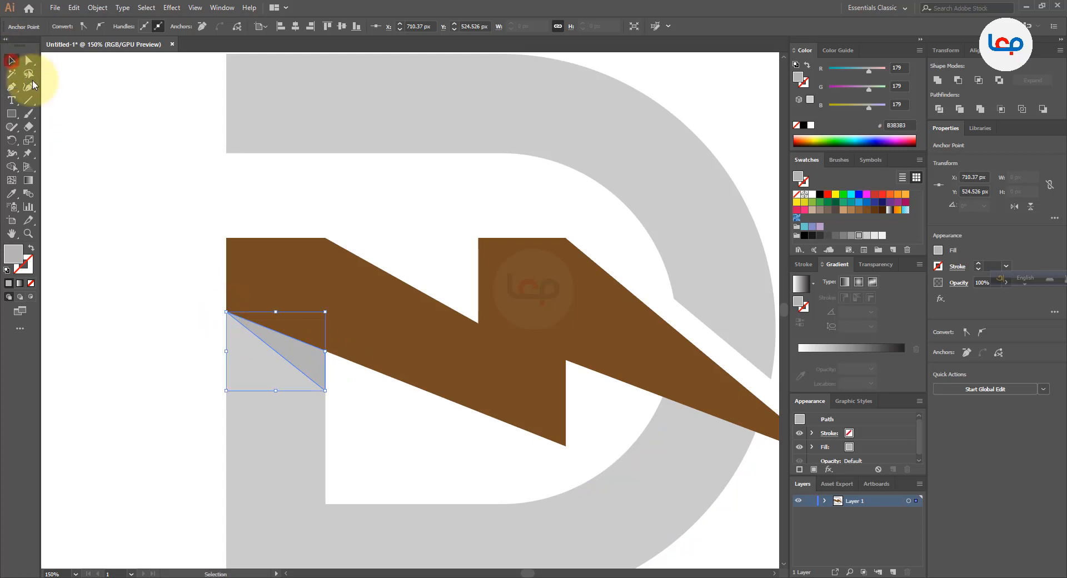
click(819, 195)
click(184, 239)
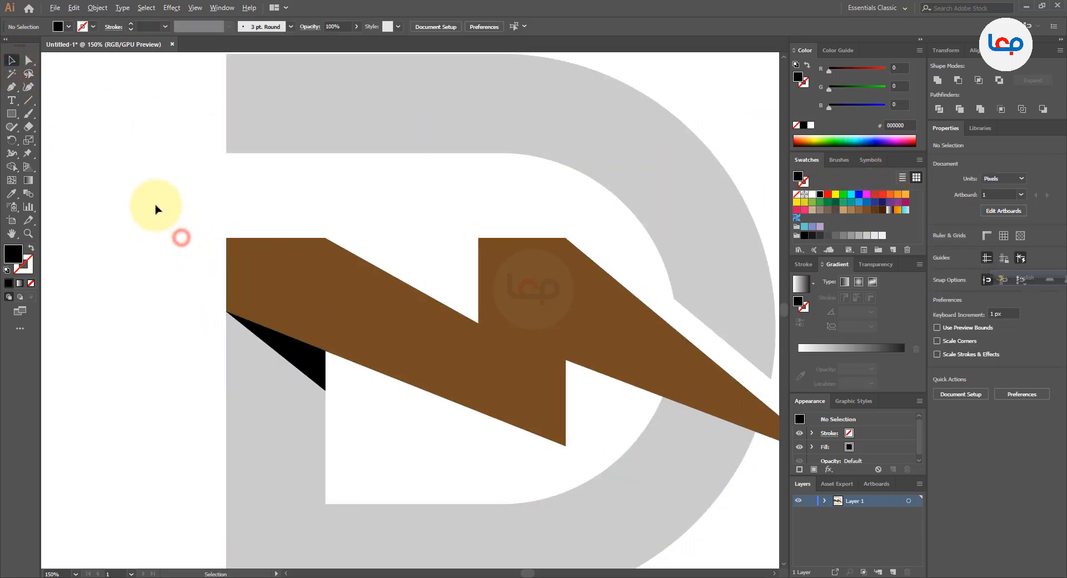
Draw a straight Pen line about 113 px long across the D's lower curve, just below and roughly parallel to the bolt's edge
scroll(156, 207, down, 1)
scroll(155, 207, down, 1)
scroll(322, 281, up, 1)
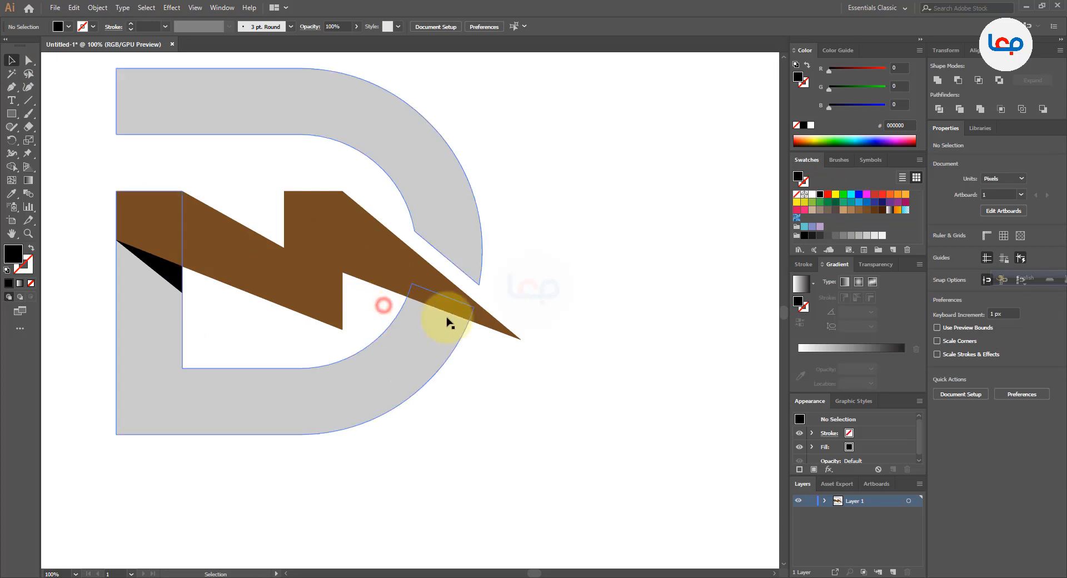
scroll(462, 320, up, 1)
click(346, 304)
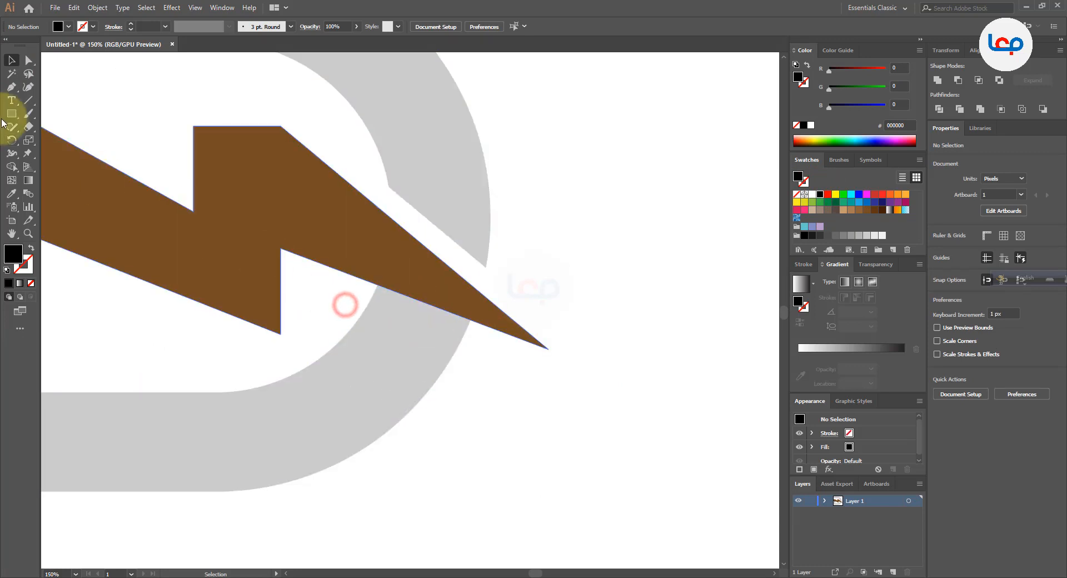
click(12, 88)
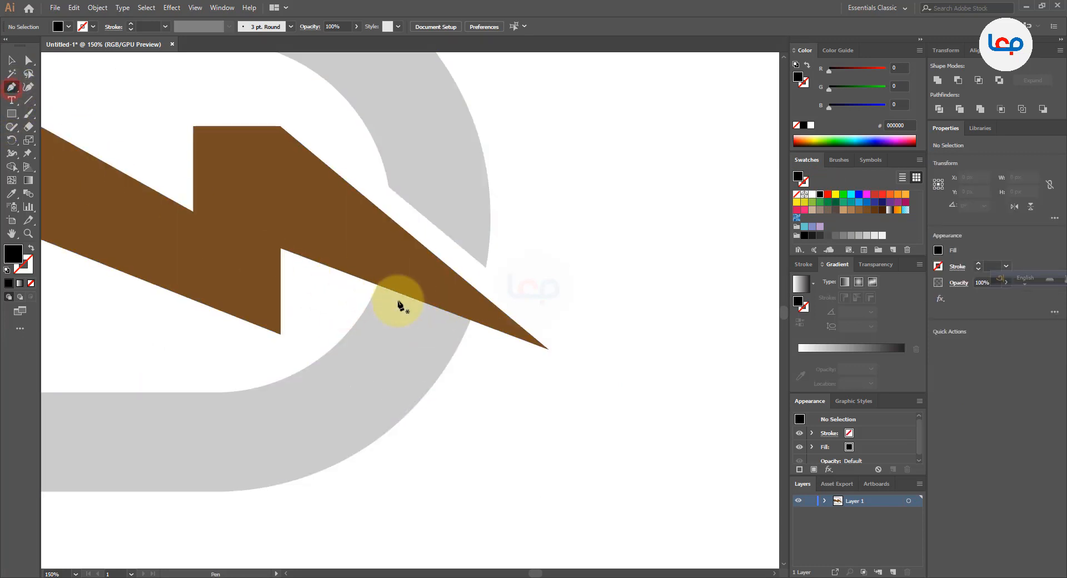
click(363, 296)
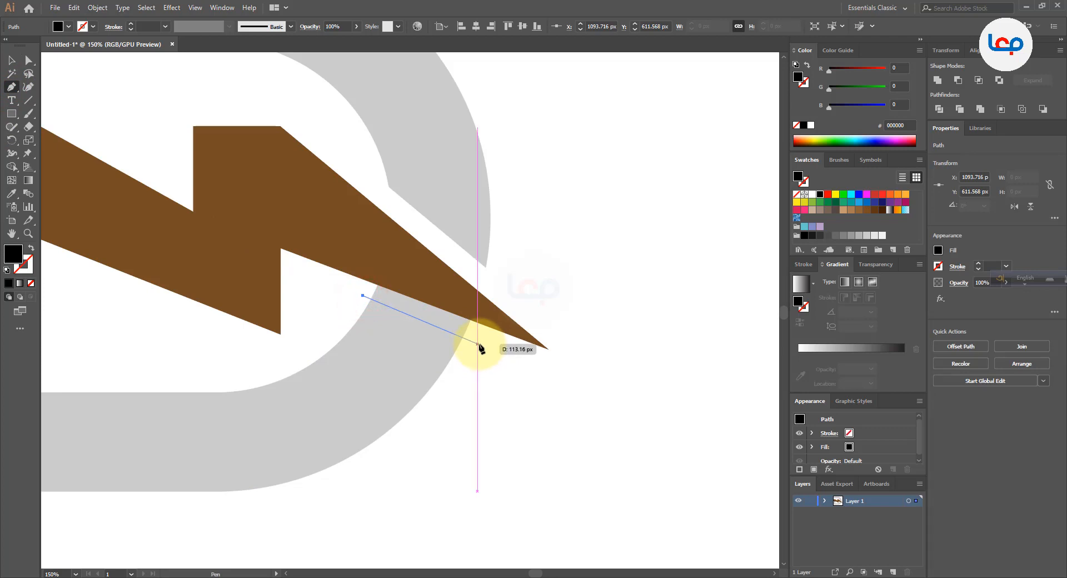
click(479, 344)
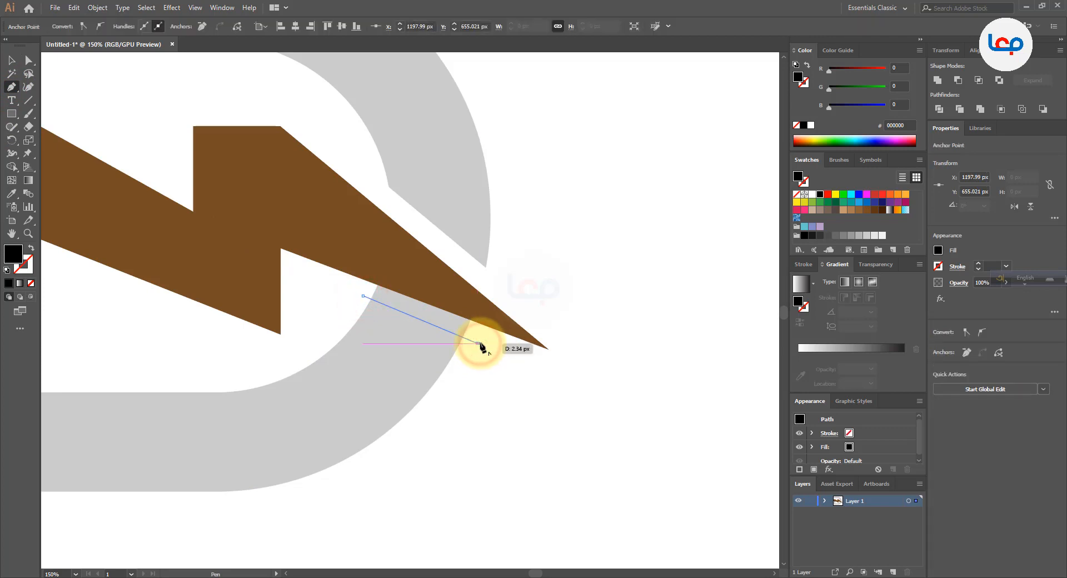
click(11, 60)
click(565, 198)
drag(472, 366, 440, 337)
click(529, 356)
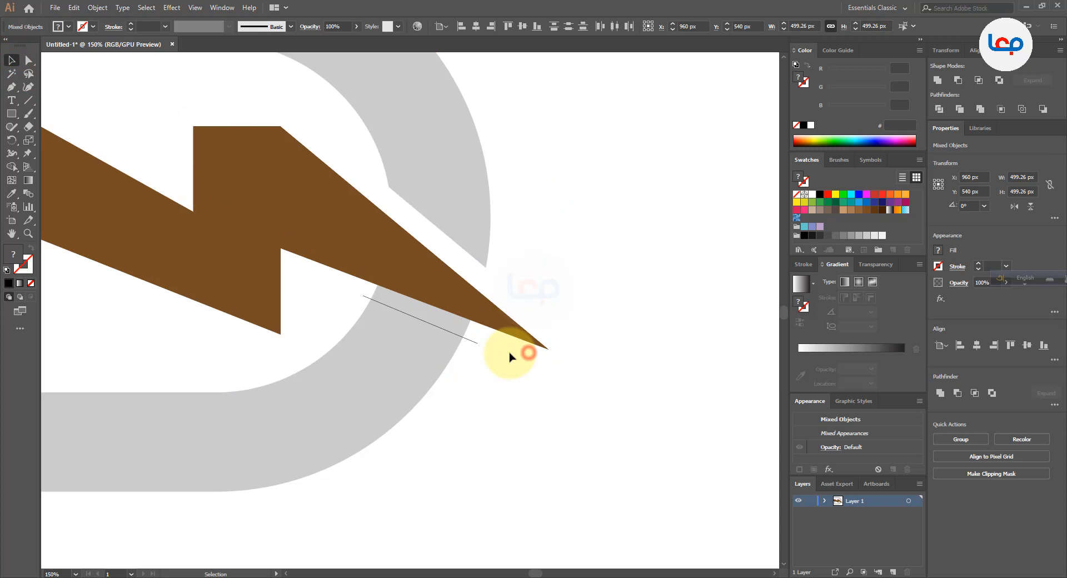
Split the D along the drawn line with the Pathfinder Divide operation
click(471, 341)
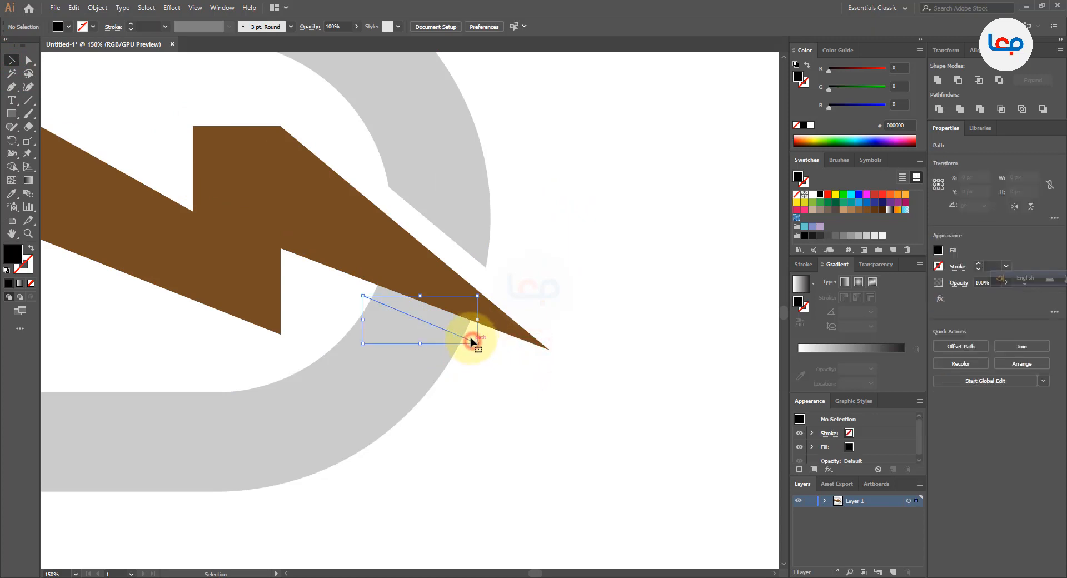
shift+click(419, 370)
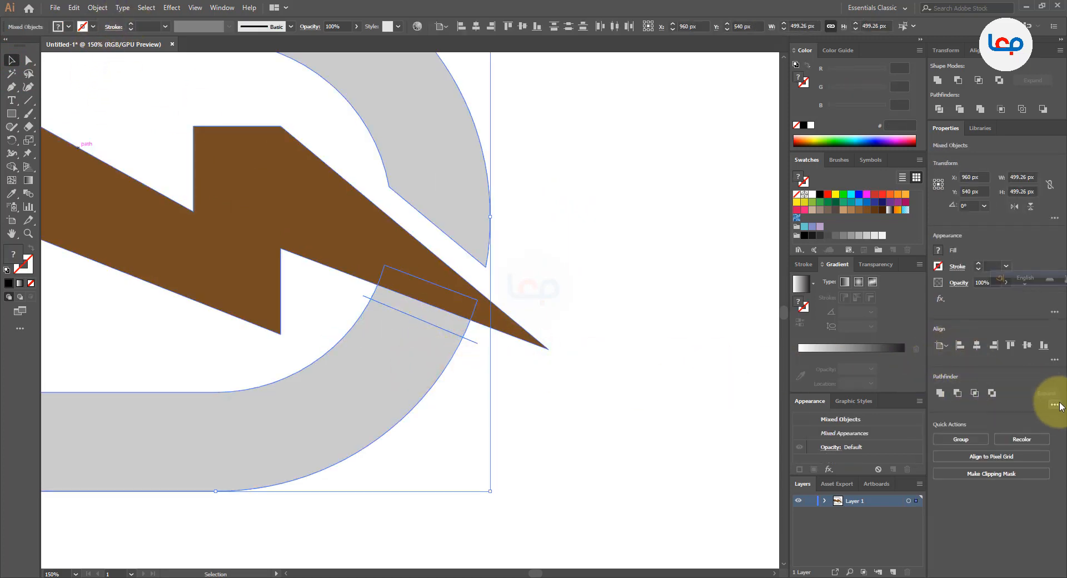
click(947, 462)
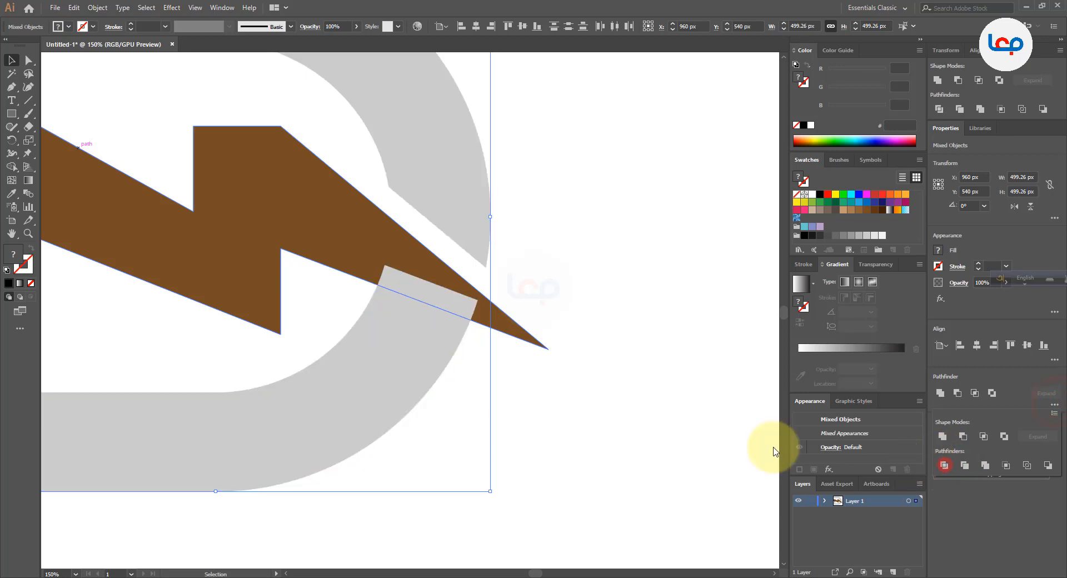
click(622, 426)
Bring the brown zigzag to the front of the divided D
scroll(568, 283, down, 3)
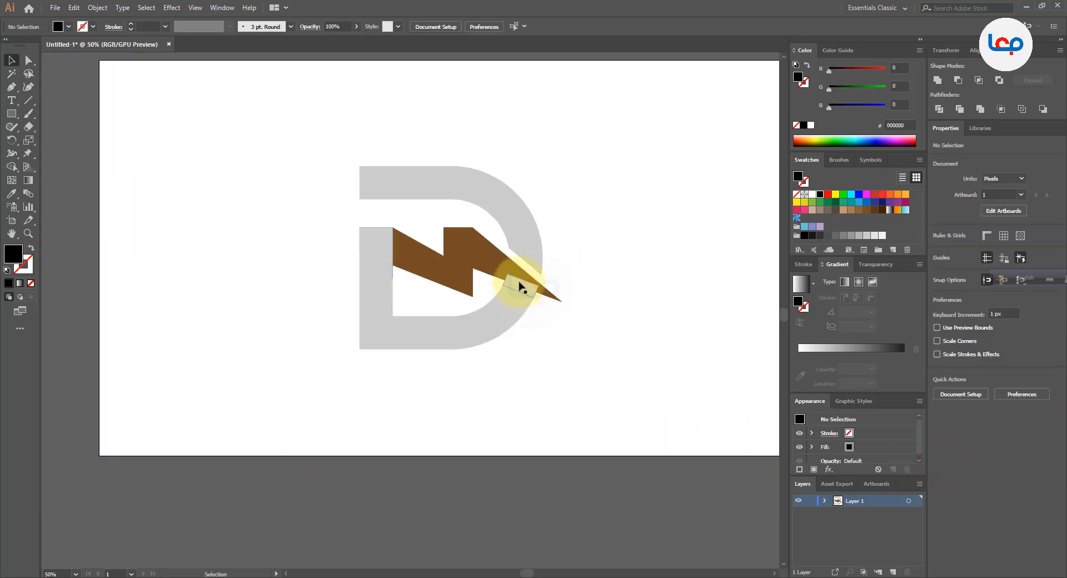
scroll(506, 284, up, 2)
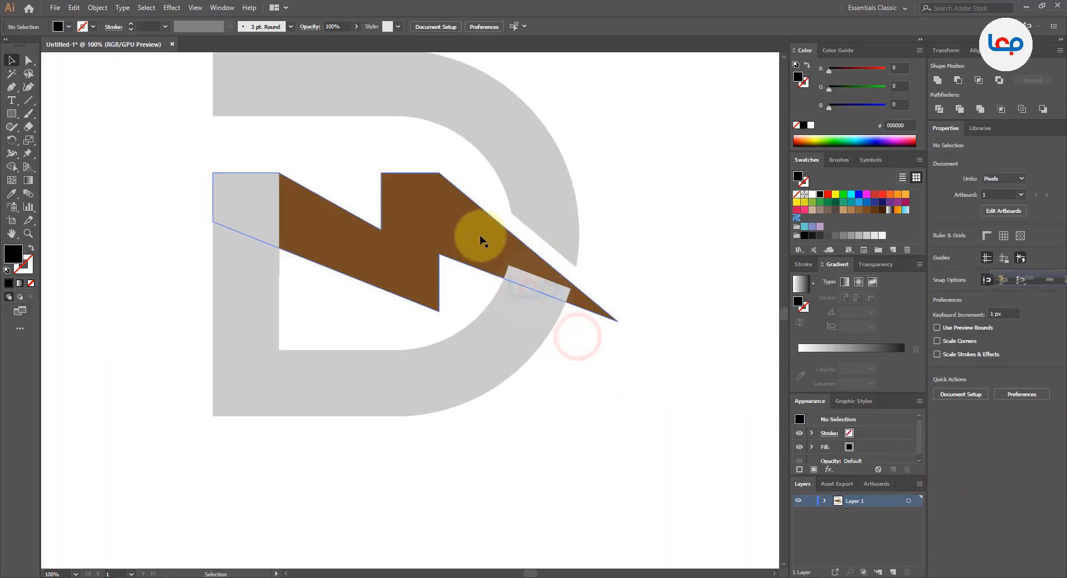
right_click(482, 240)
click(554, 410)
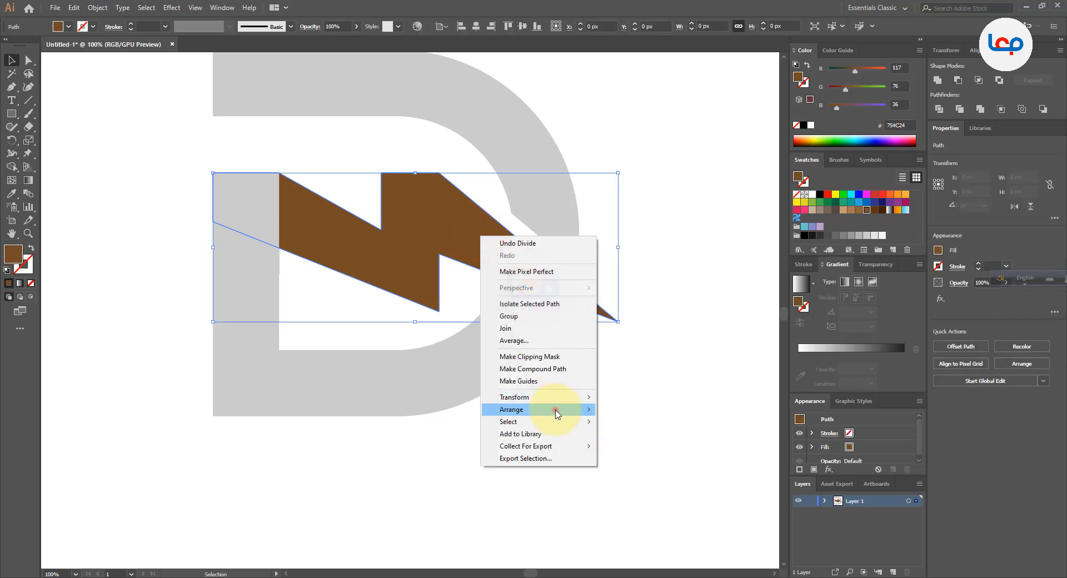
click(637, 410)
click(619, 431)
scroll(436, 333, down, 2)
click(511, 401)
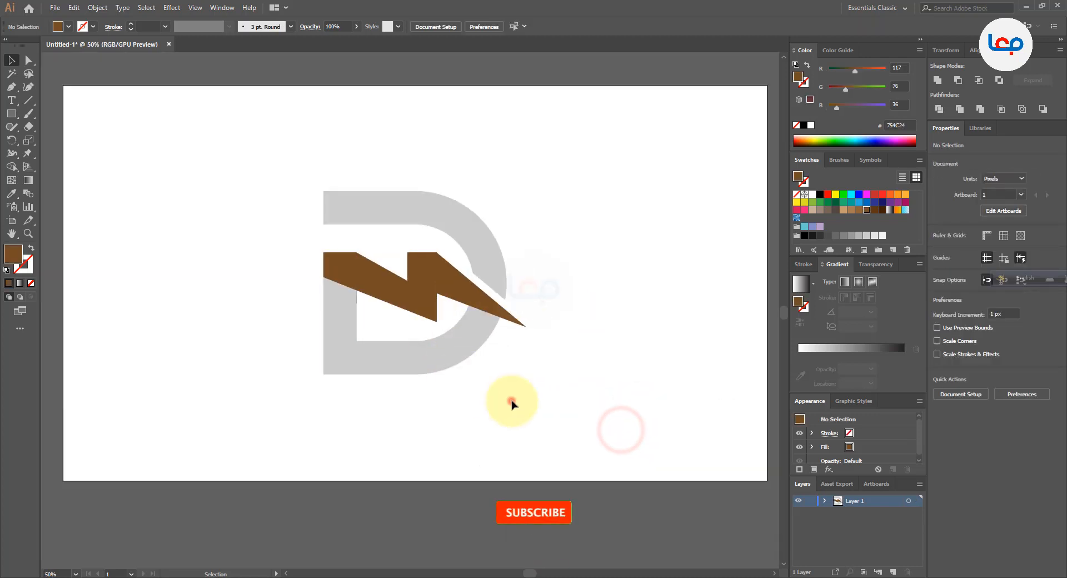
scroll(453, 196, up, 2)
key(ctrl+1)
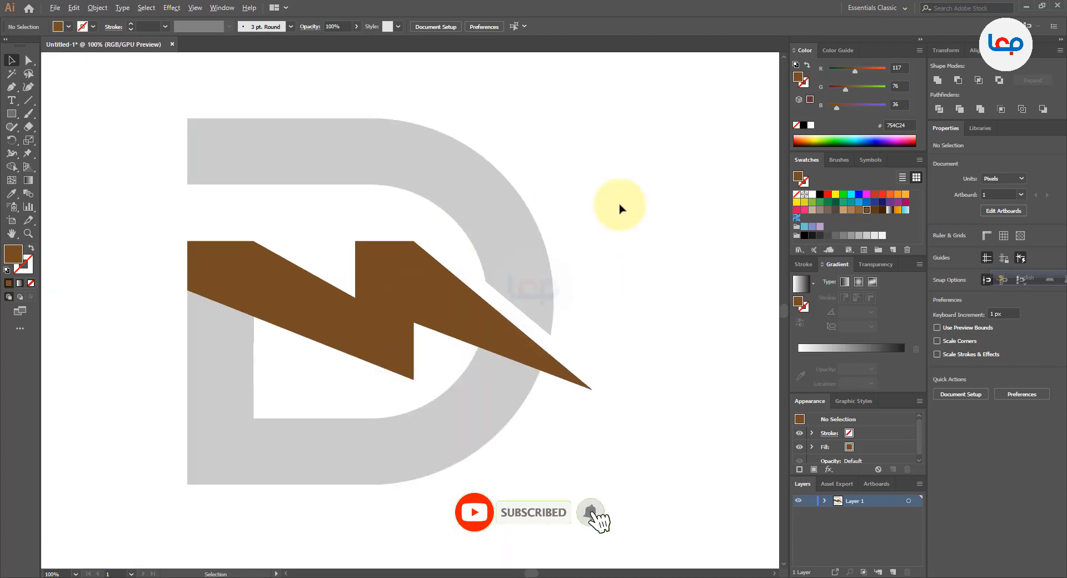
Fill the D group with red FF0000 and apply Pathfinder Divide to it again
click(502, 206)
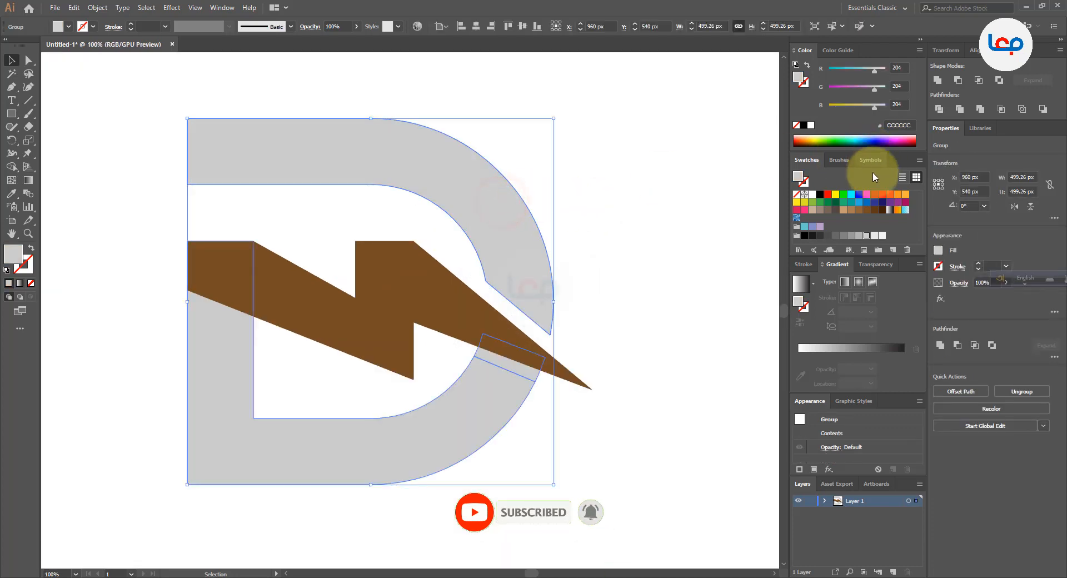
click(828, 196)
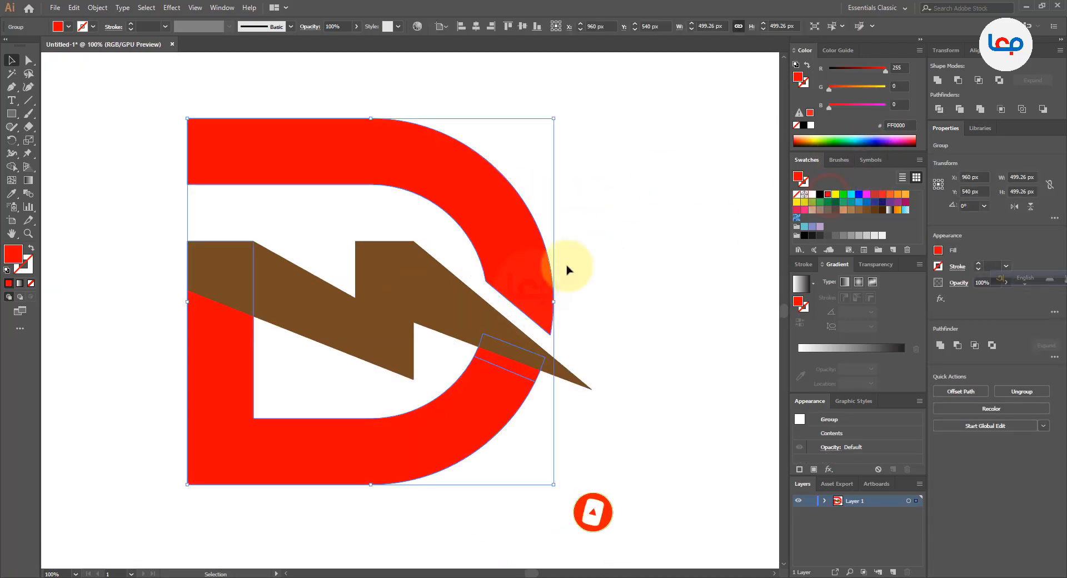
click(1055, 357)
click(946, 418)
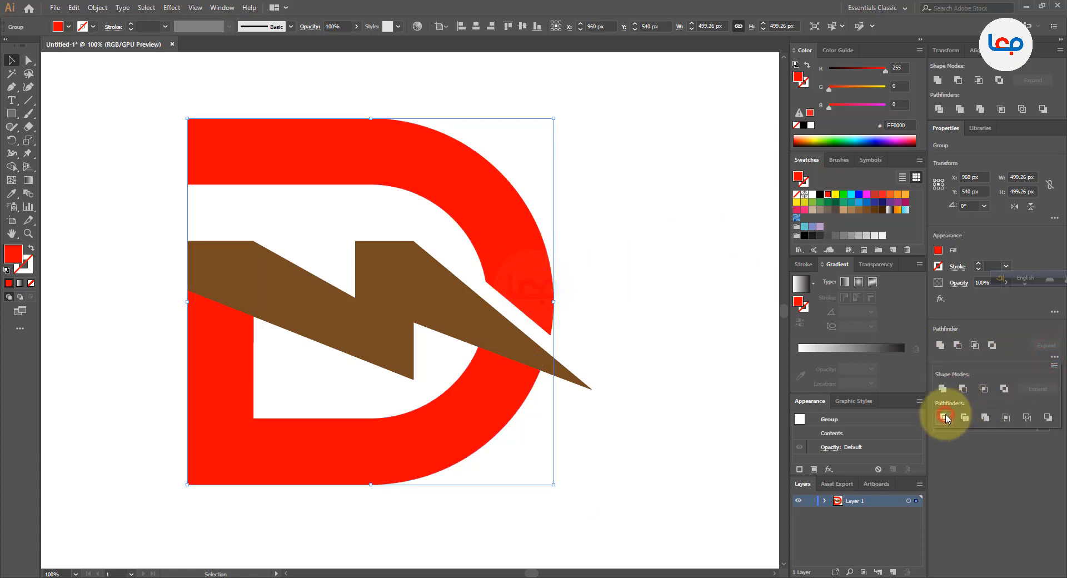
Ungroup the red D and check that its upper part selects separately
click(555, 303)
right_click(525, 289)
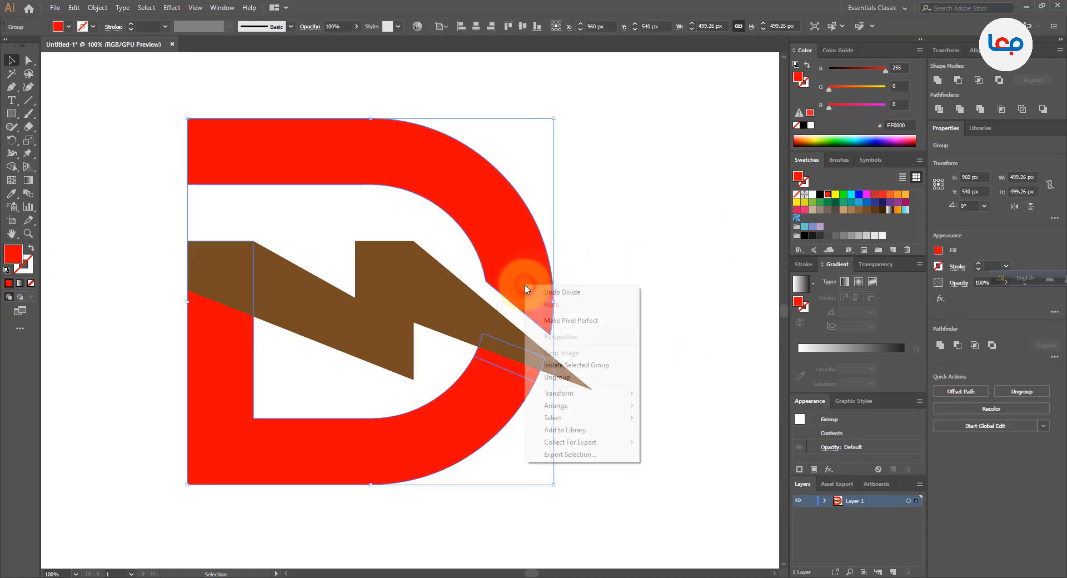
click(553, 373)
click(613, 366)
click(540, 276)
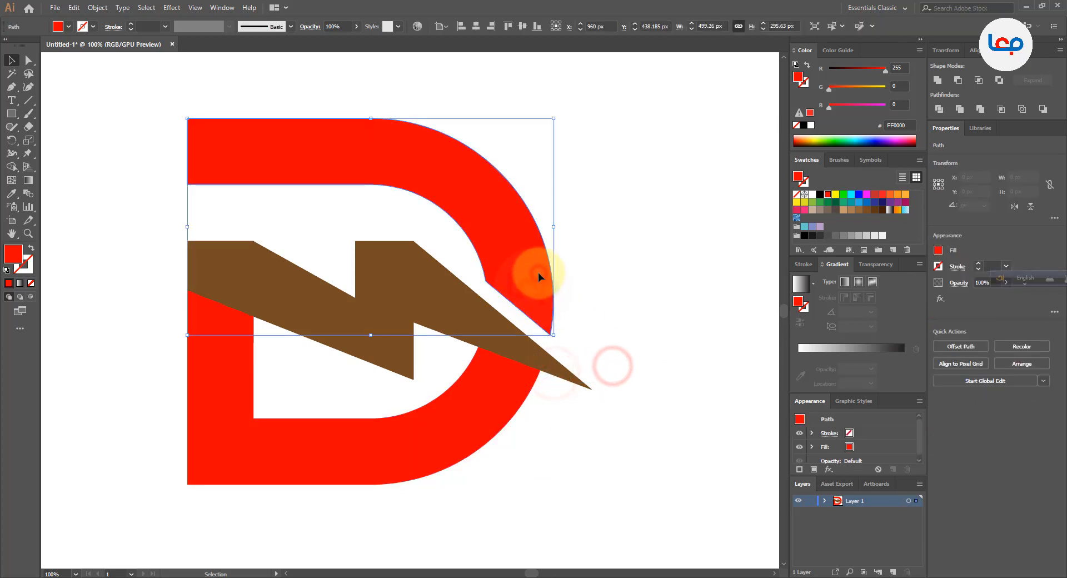
click(650, 340)
Select the D's lower part with its end strip beneath the bolt, compare green swatches, and fill both with 39B54A
click(497, 398)
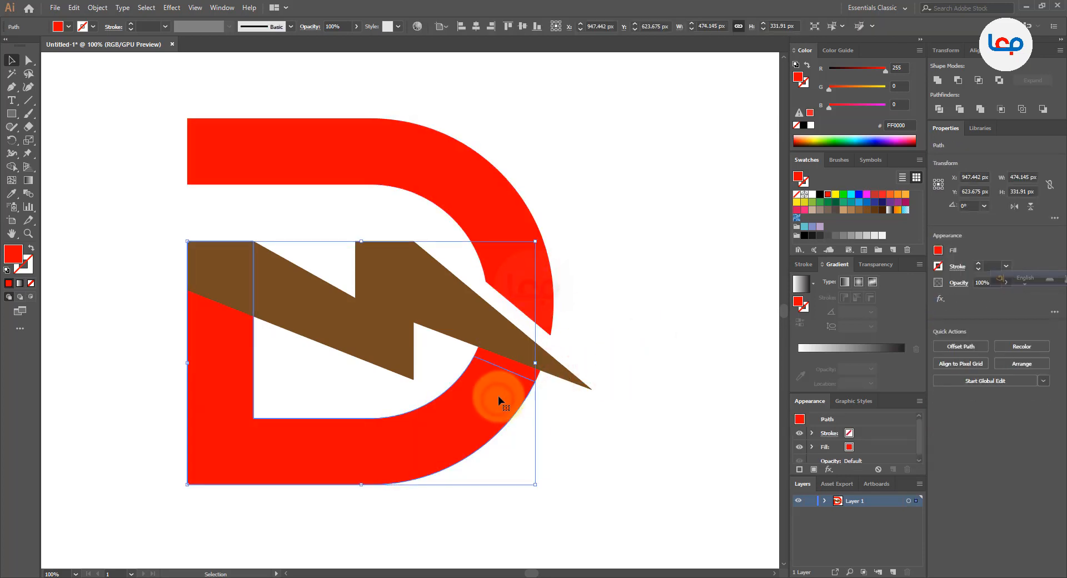
drag(516, 383, 519, 368)
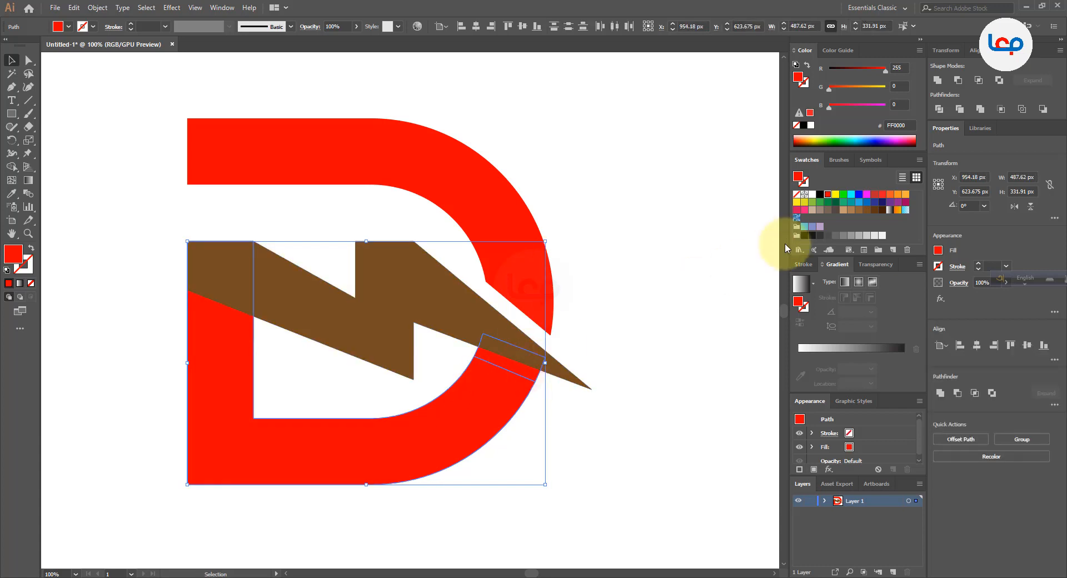
click(821, 206)
click(825, 203)
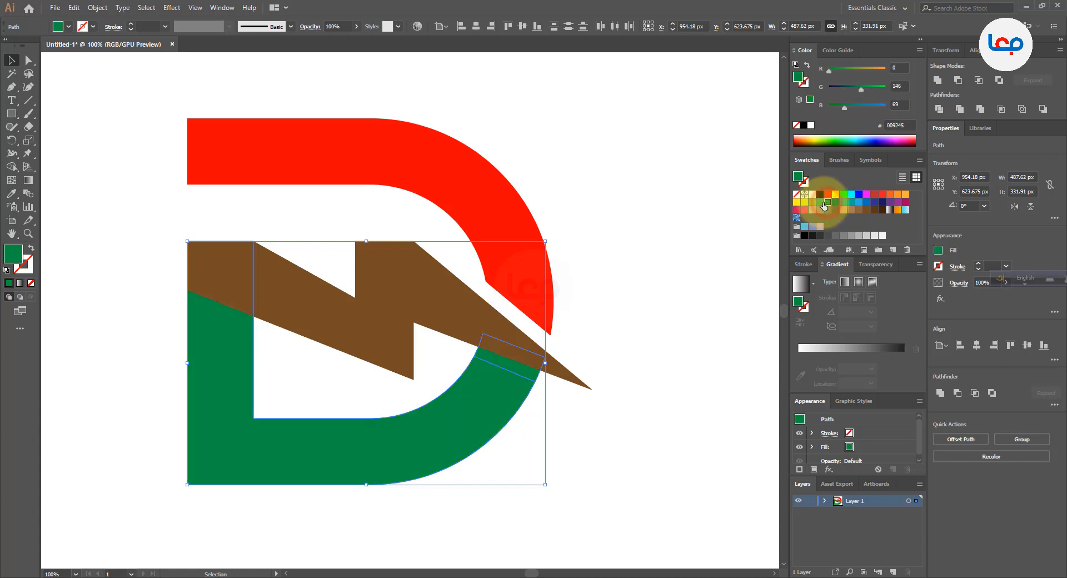
click(844, 203)
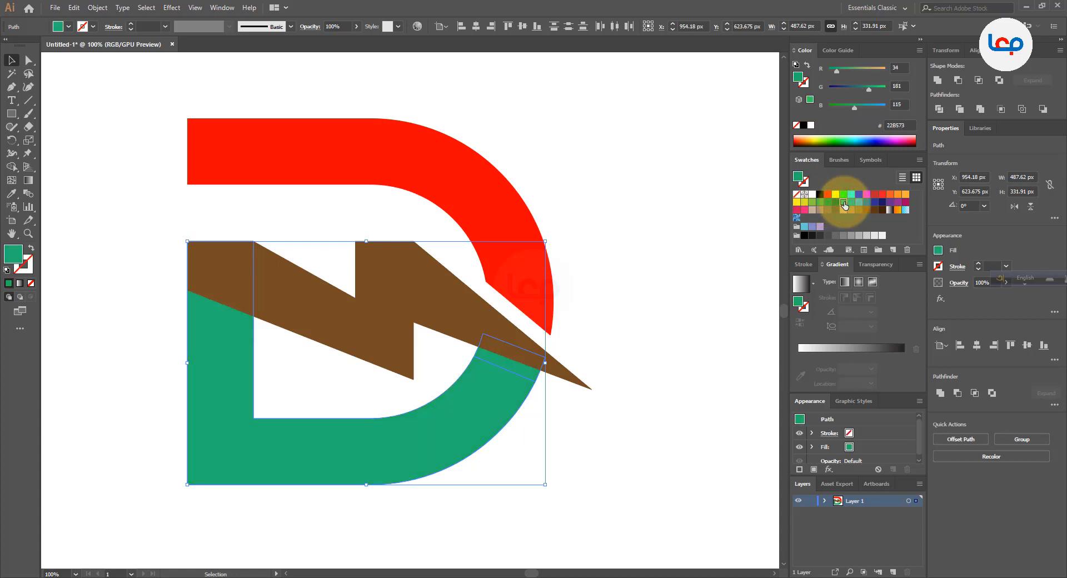
click(827, 203)
click(820, 203)
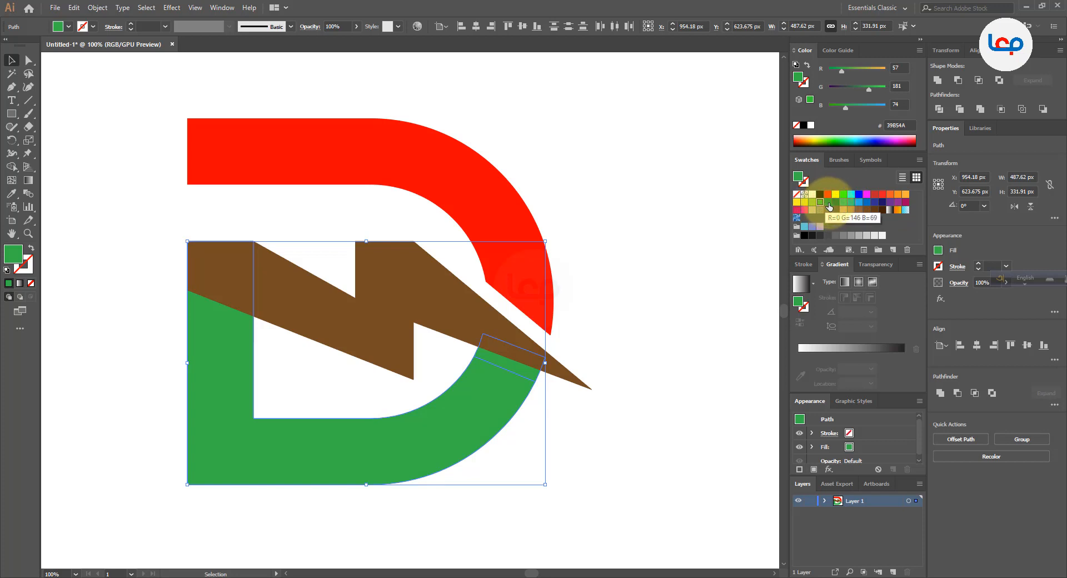
Fill the D's lower part and its end strip with light green 8CC63F
click(828, 203)
click(813, 202)
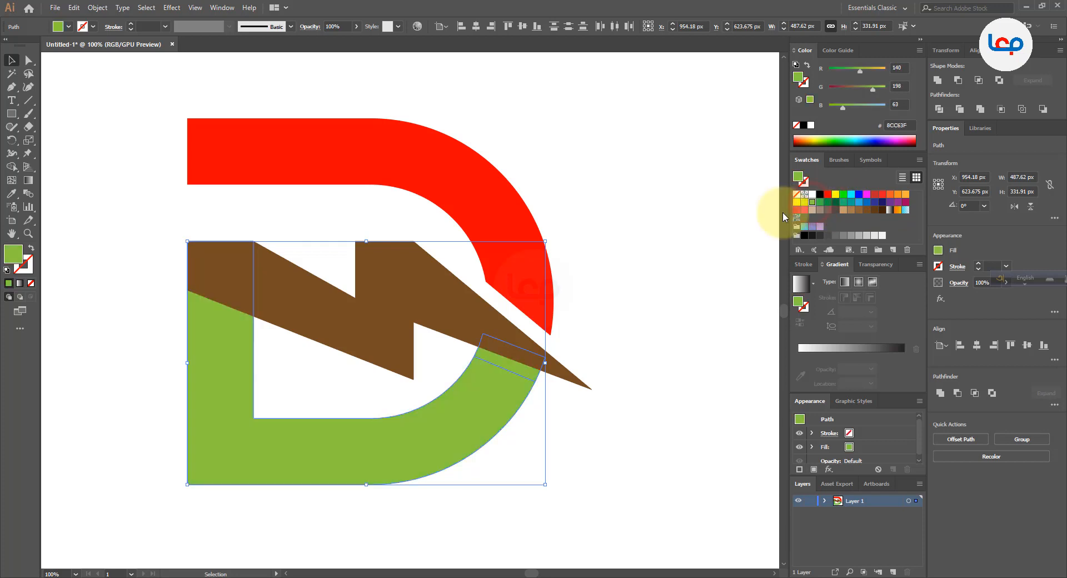
click(675, 230)
scroll(427, 267, down, 3)
scroll(384, 294, up, 3)
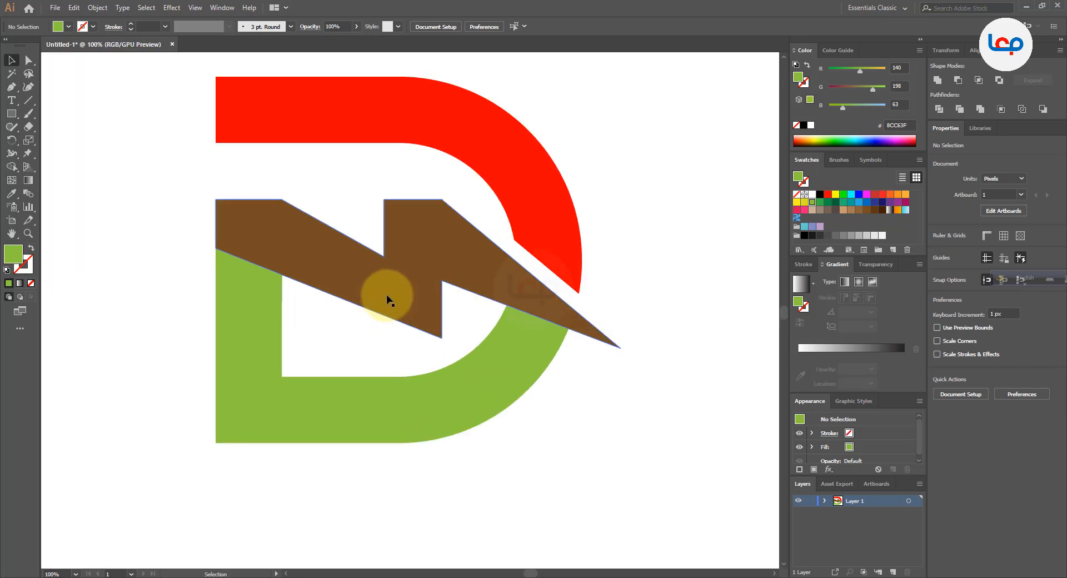
Fill the zigzag bolt with orange FBB03B
click(386, 296)
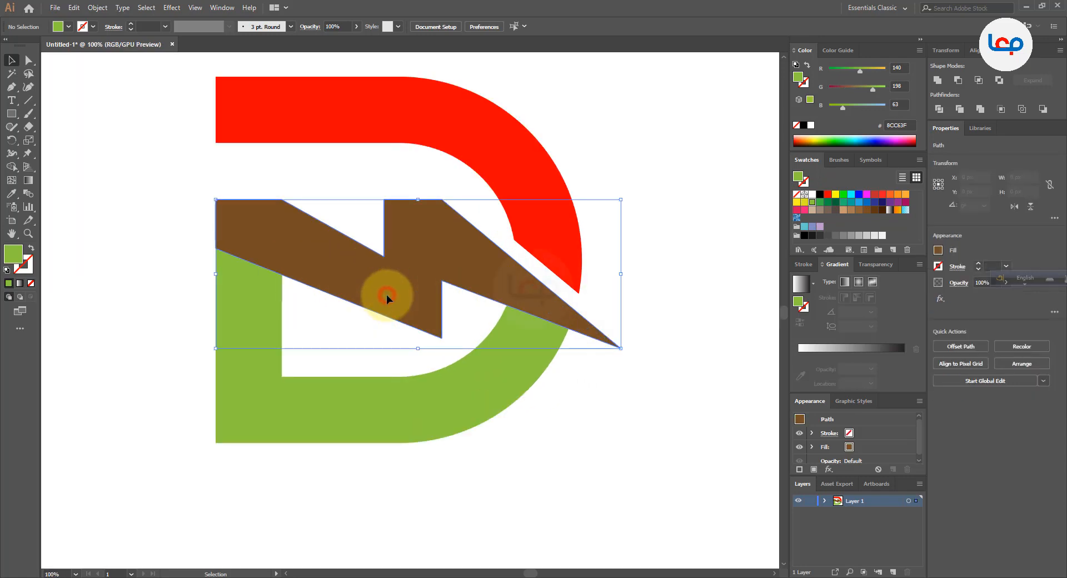
click(906, 195)
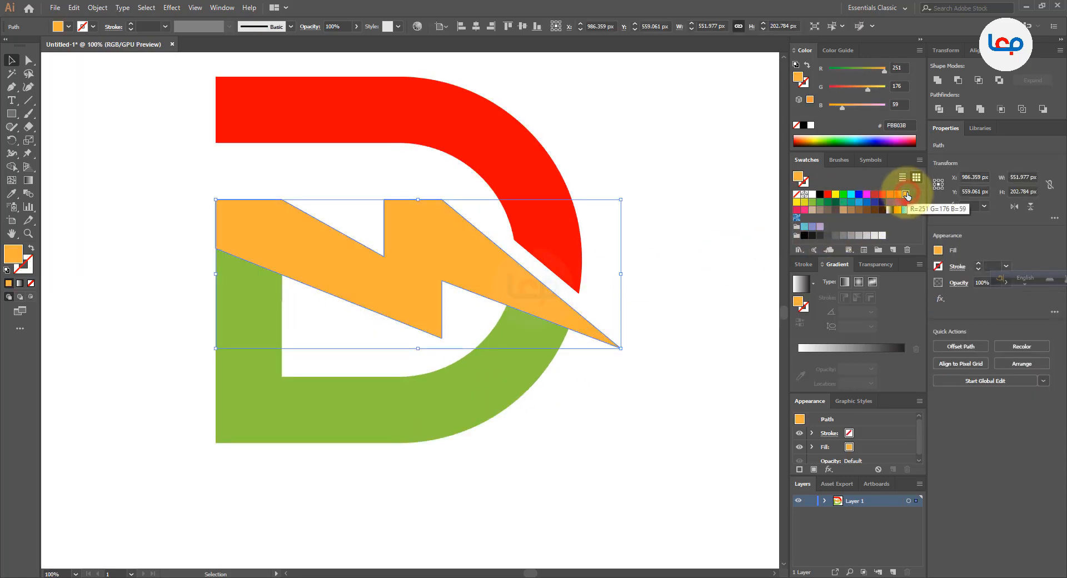
click(672, 278)
scroll(436, 381, down, 3)
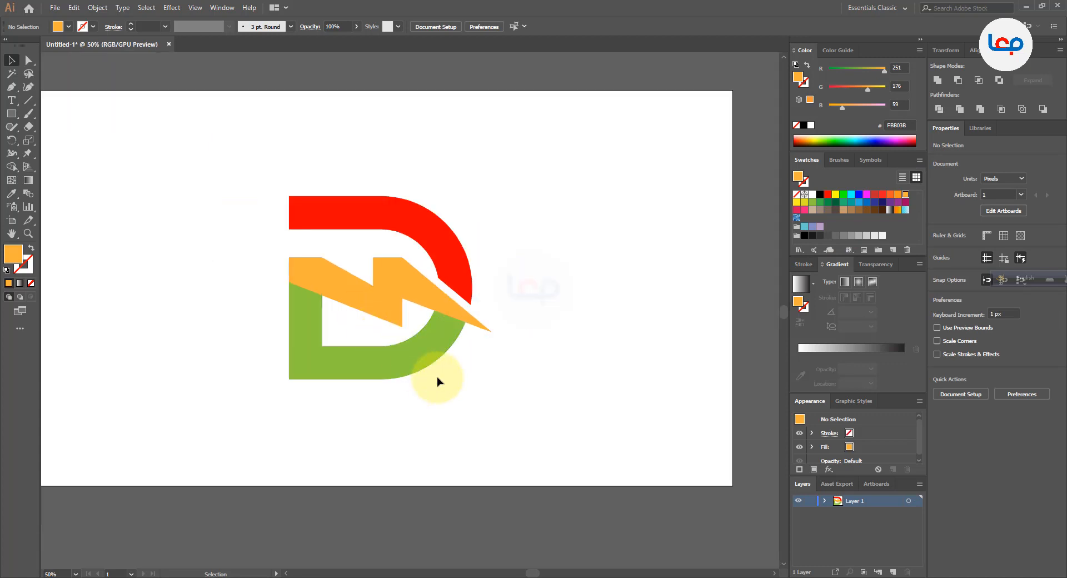
scroll(367, 330, up, 5)
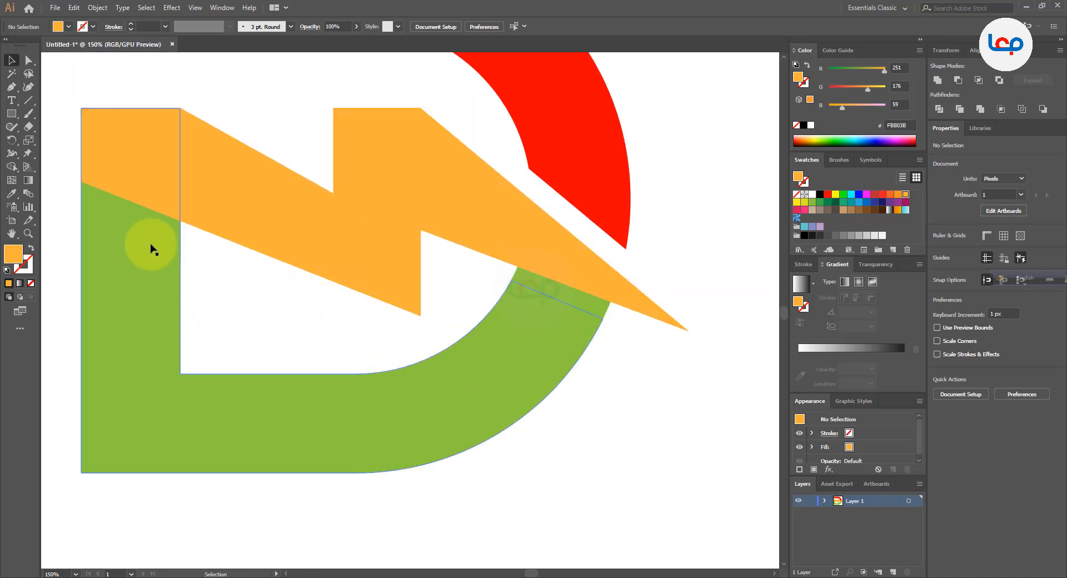
Send the D's green lower part to the back, behind the black triangle and the bolt
click(141, 217)
right_click(141, 217)
click(210, 392)
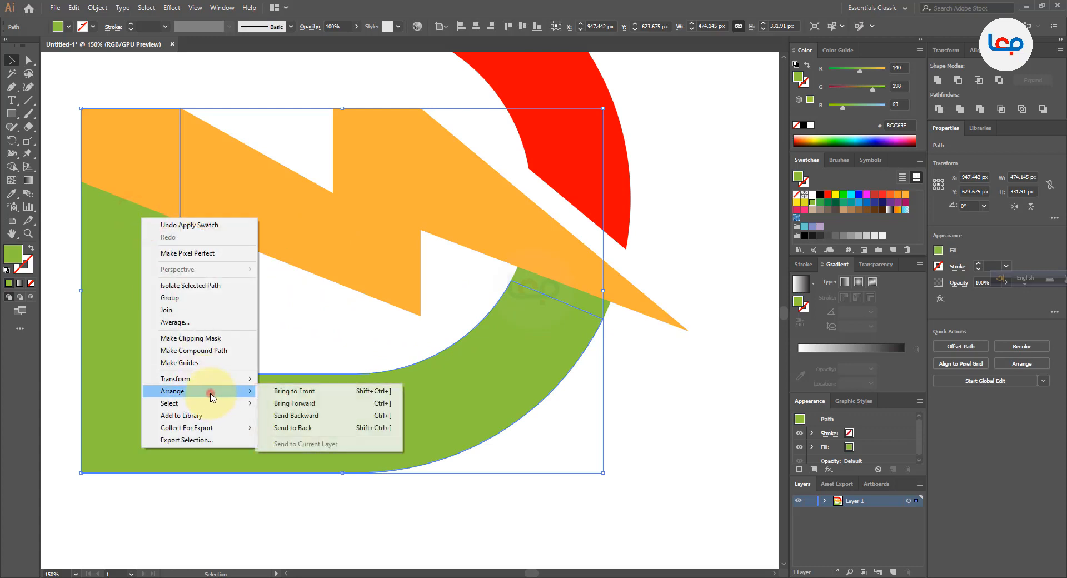
click(289, 433)
click(271, 335)
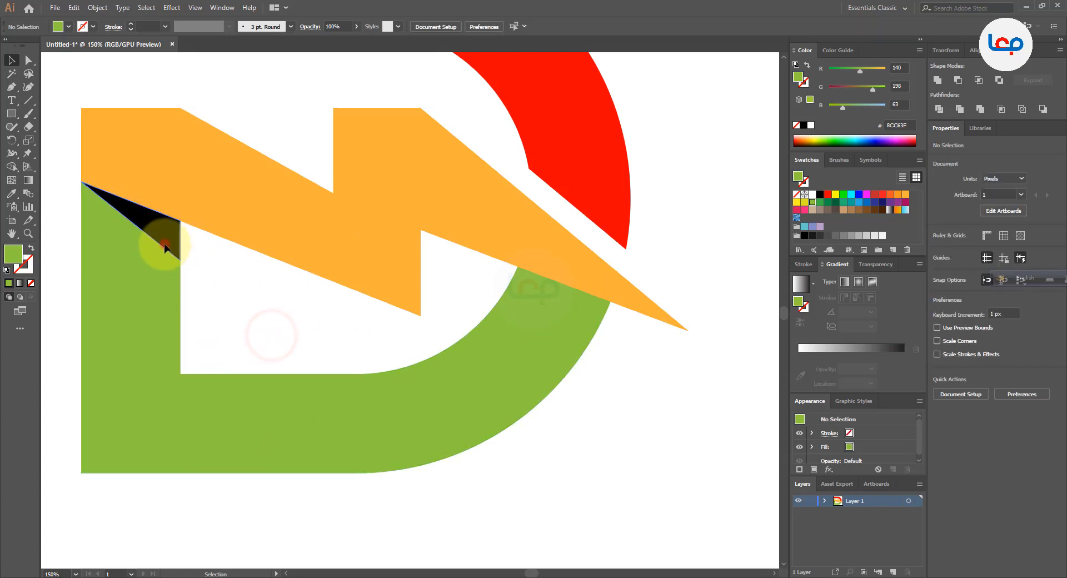
Place a copy of the black triangle outside the D on the left and delete the original under the bolt
click(165, 247)
click(557, 296)
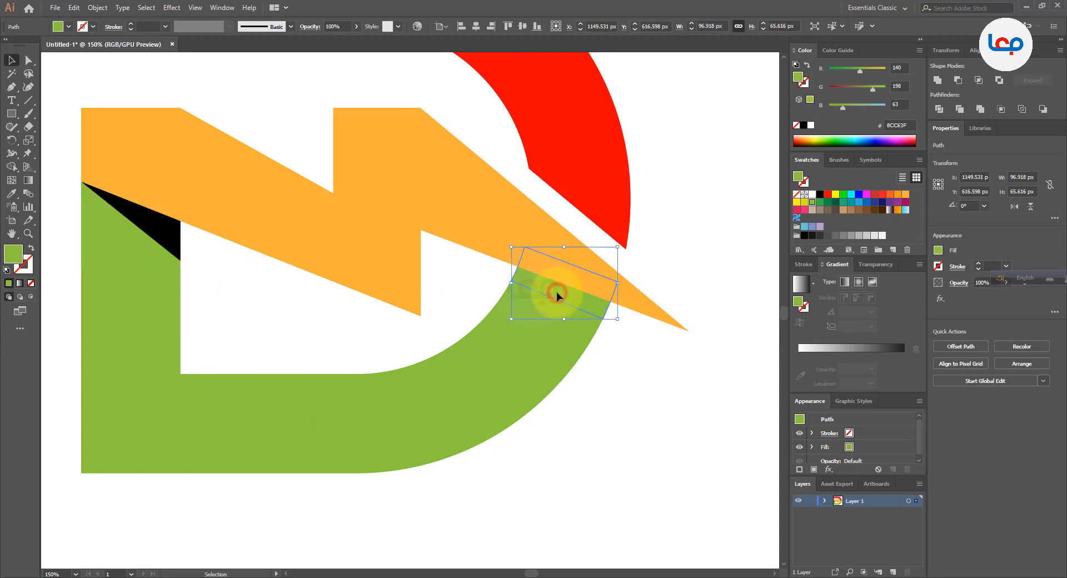
scroll(544, 281, down, 2)
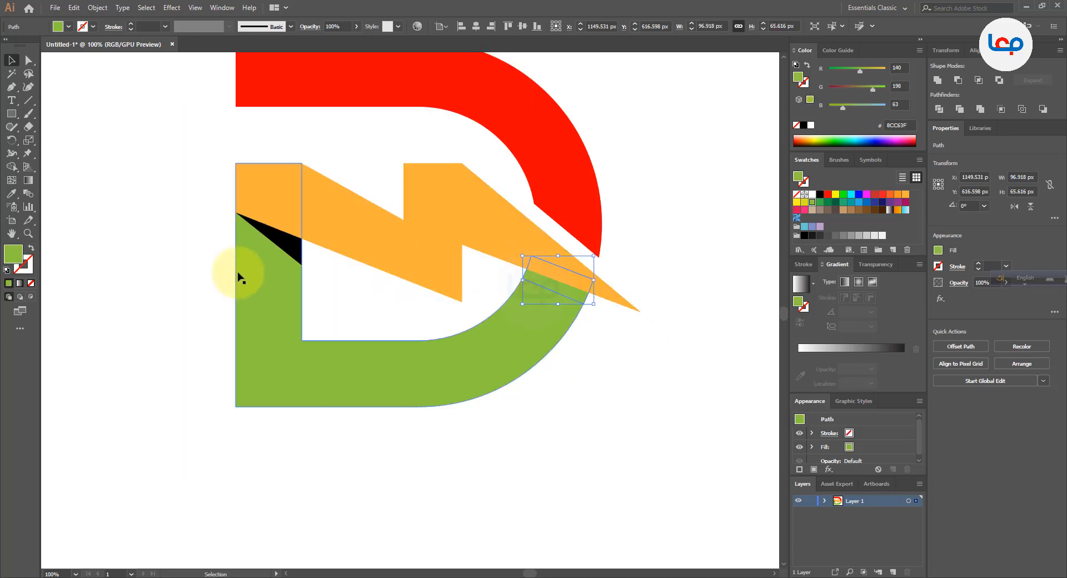
drag(292, 244, 173, 337)
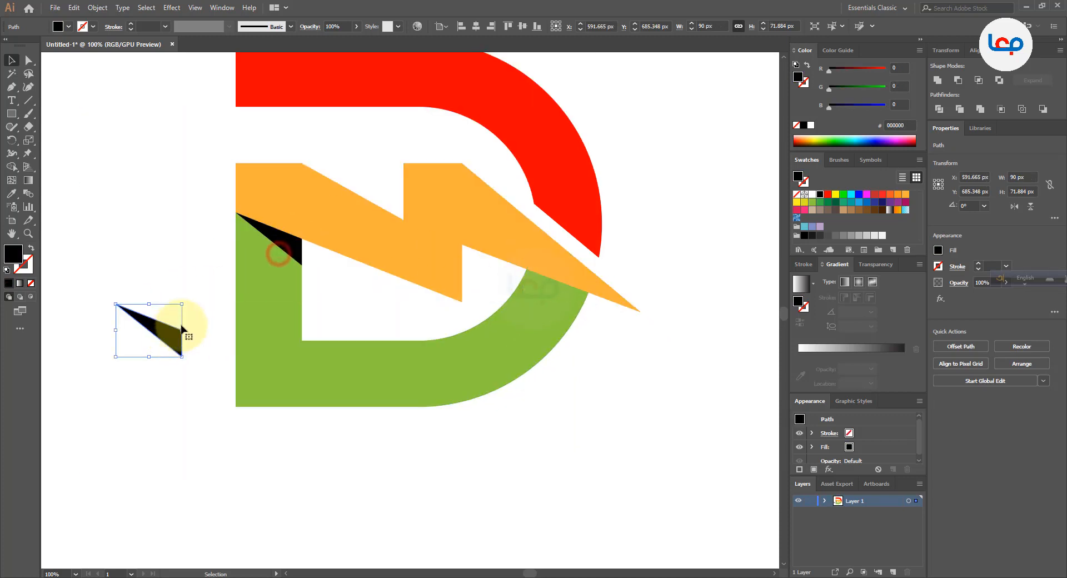
click(290, 244)
drag(289, 244, 246, 362)
key(Delete)
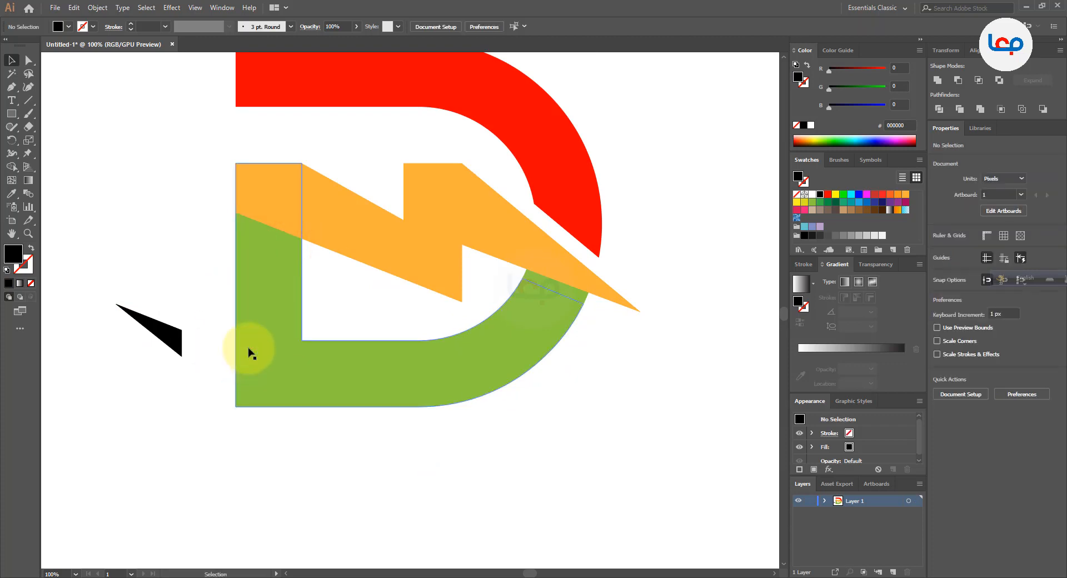
Duplicate the green end strip beneath the bolt and place the copy outside the D at the lower right
click(559, 290)
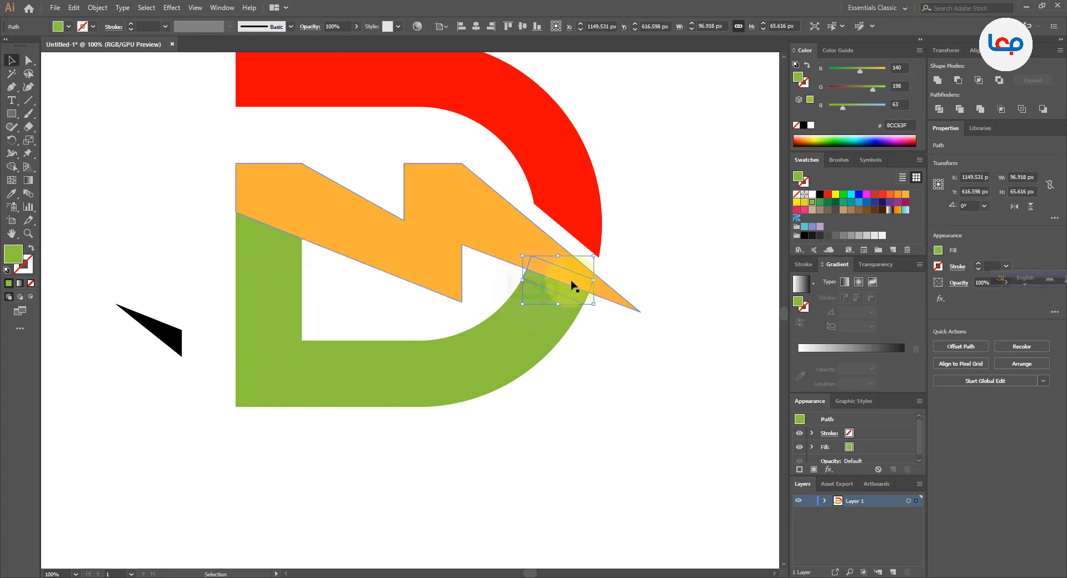
drag(564, 292, 587, 366)
key(ctrl+z)
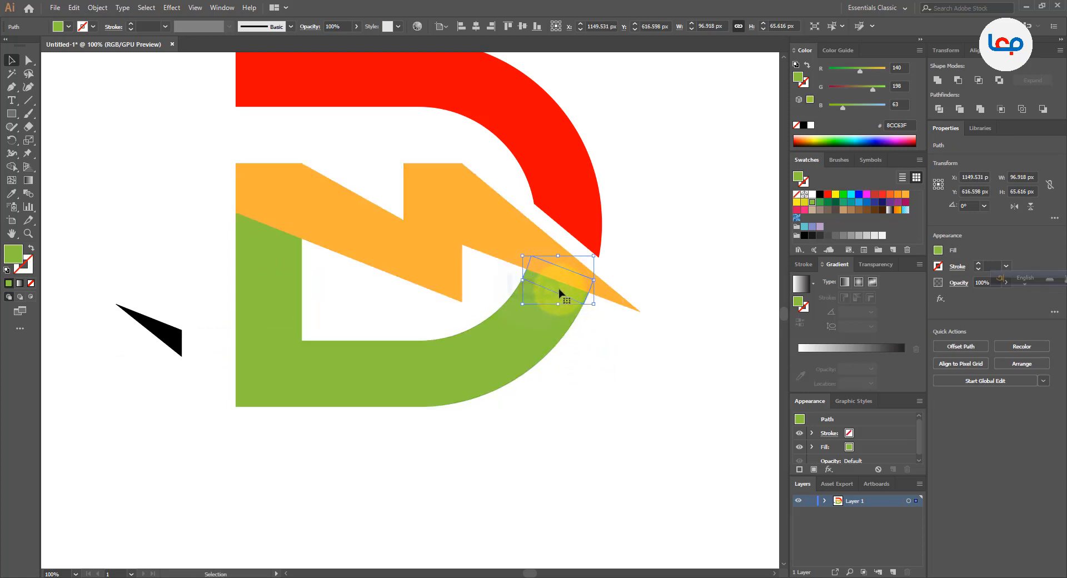
drag(552, 292, 605, 384)
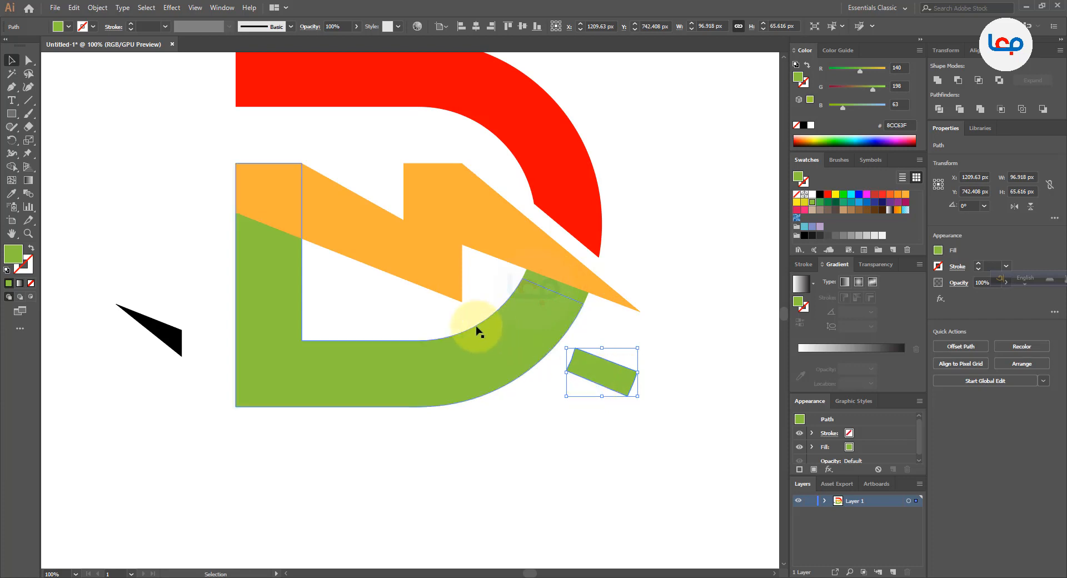
Fill the separated triangle and strip with black and set their opacity to 50%
shift+click(177, 335)
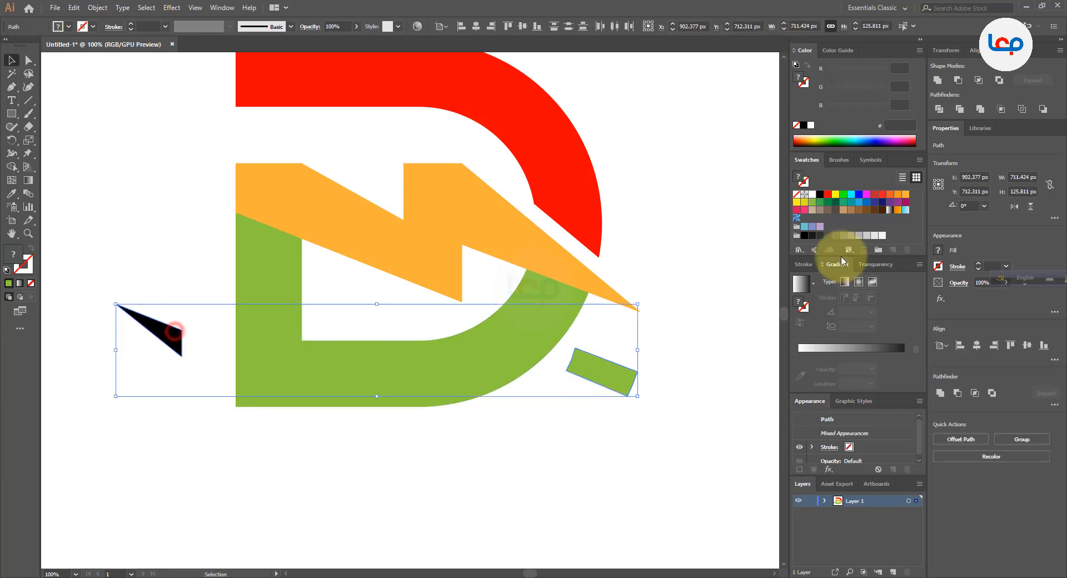
click(820, 194)
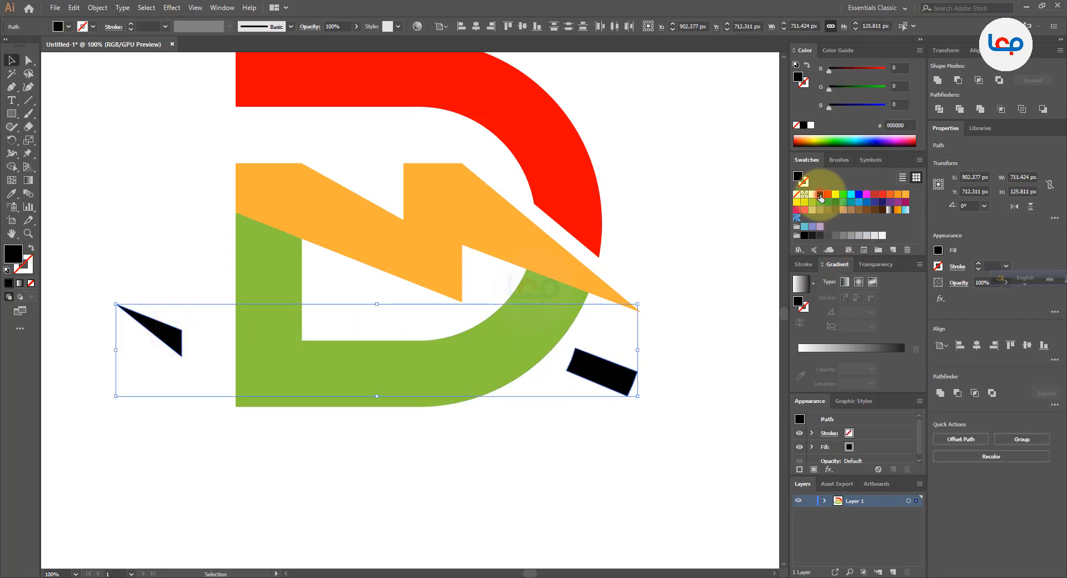
click(357, 26)
click(315, 25)
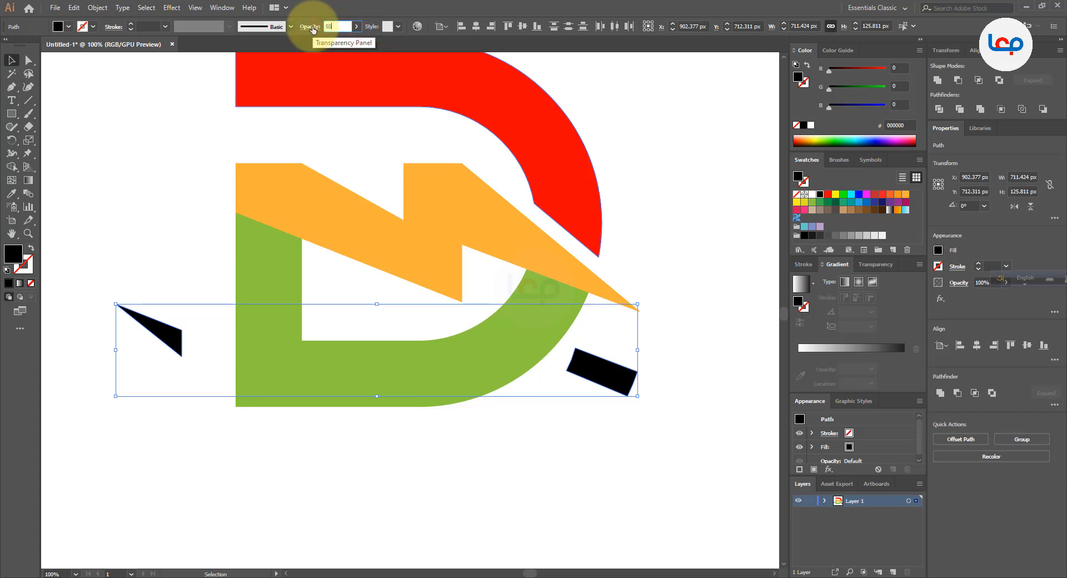
key(Return)
click(149, 423)
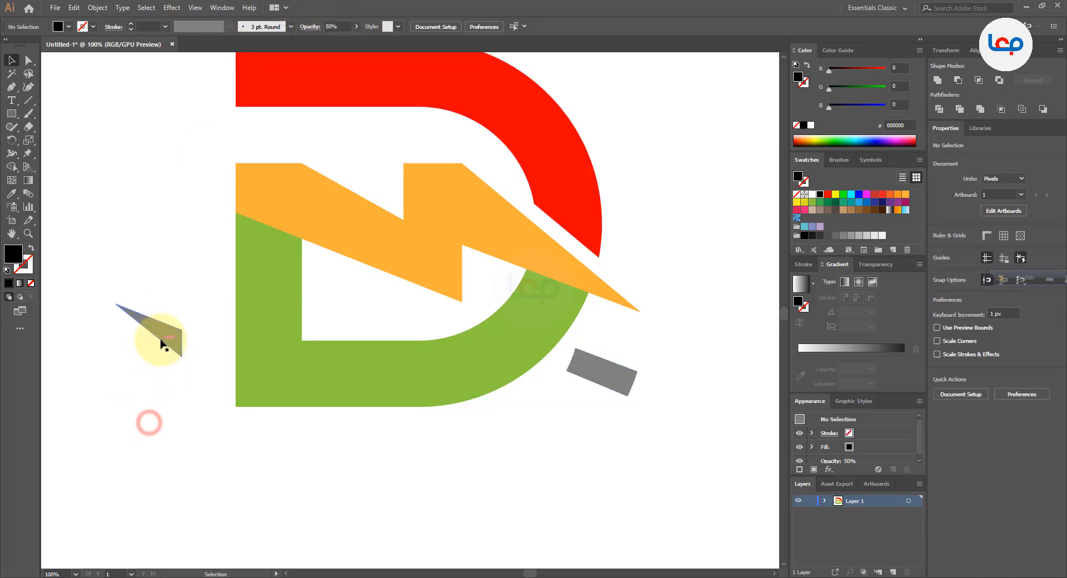
Move the semi-transparent triangle back onto the D's green stem, directly beneath the bolt
drag(164, 345, 295, 248)
scroll(277, 245, up, 3)
scroll(275, 239, up, 1)
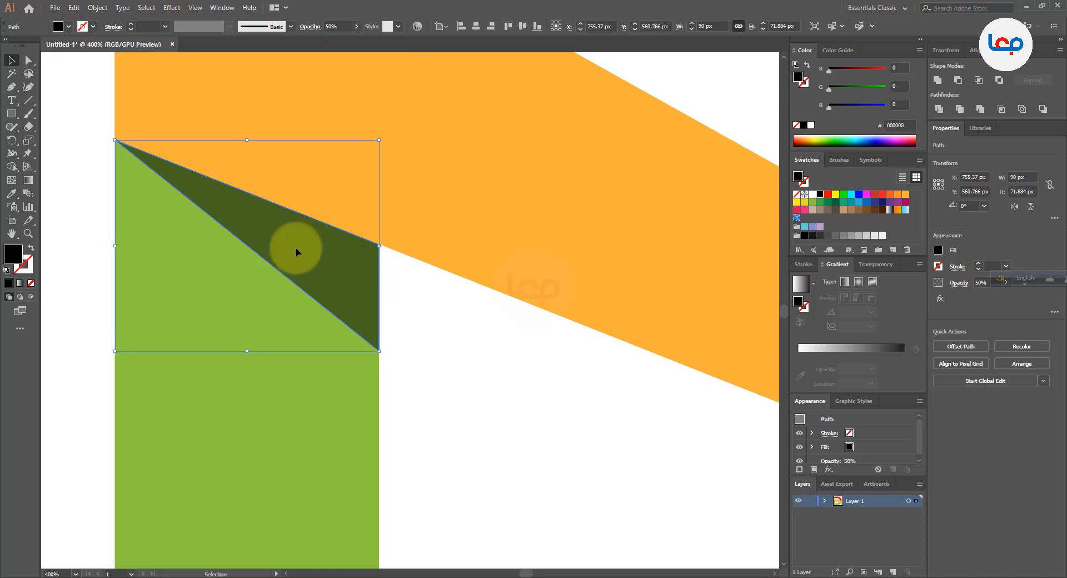
click(58, 211)
Shift the shadow triangle up slightly to close the thin green gap along the bolt's lower edge
scroll(115, 146, up, 8)
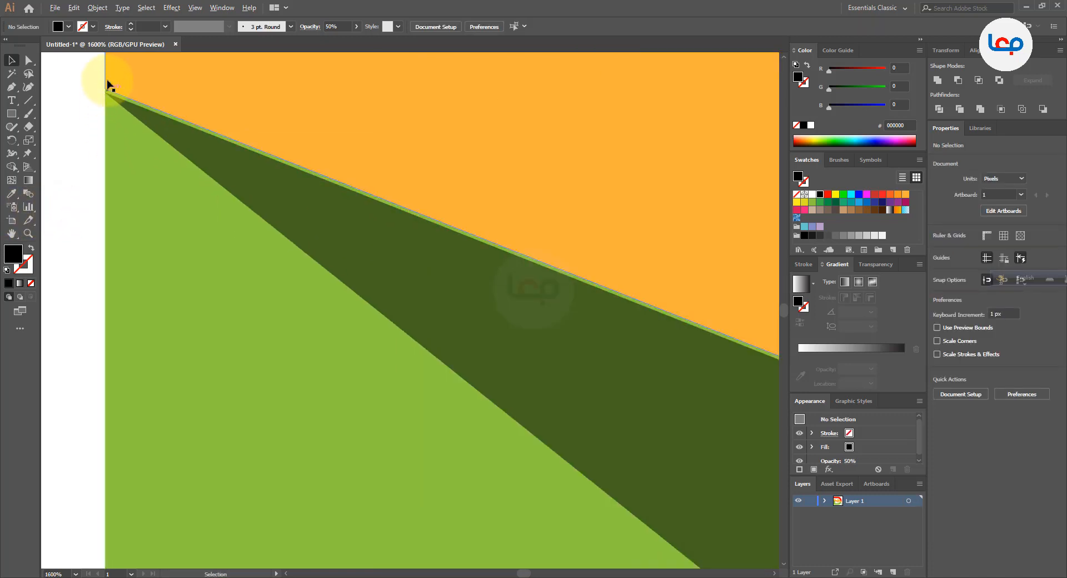
drag(196, 186, 198, 179)
click(63, 191)
scroll(105, 104, up, 6)
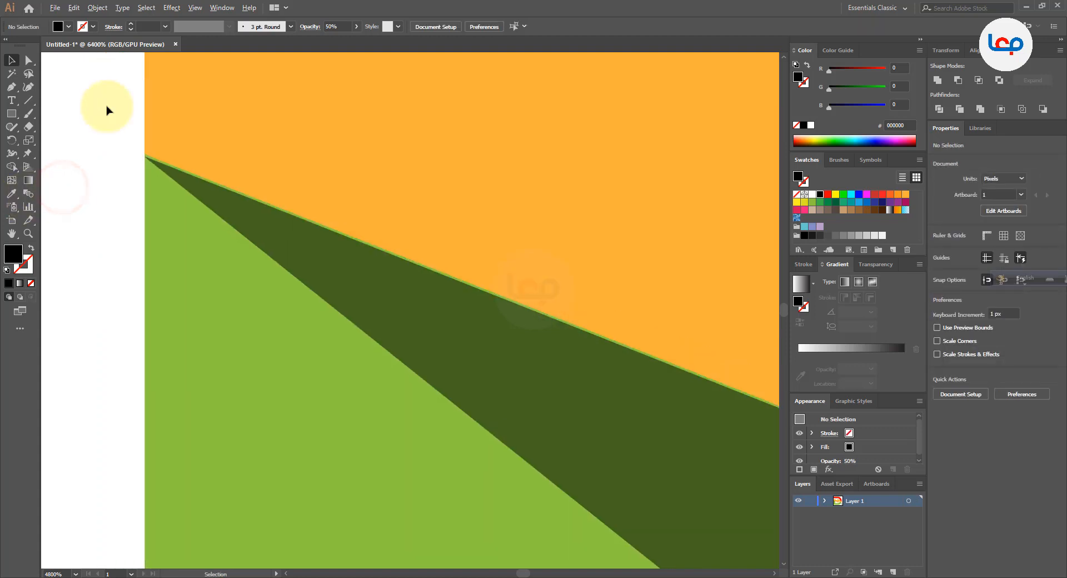
drag(543, 336, 552, 328)
click(387, 299)
scroll(241, 172, down, 10)
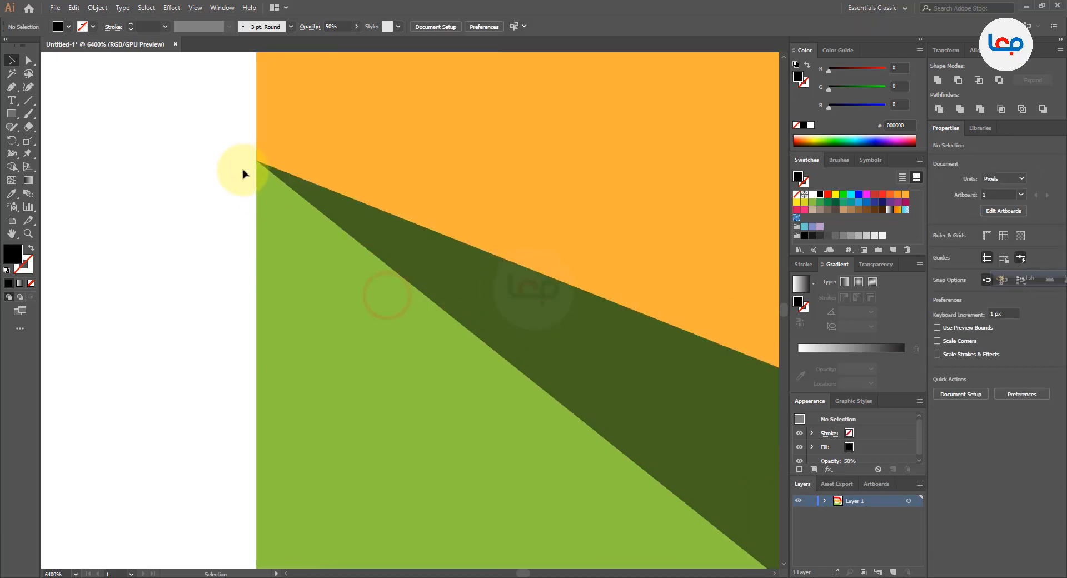
click(391, 264)
scroll(327, 264, down, 2)
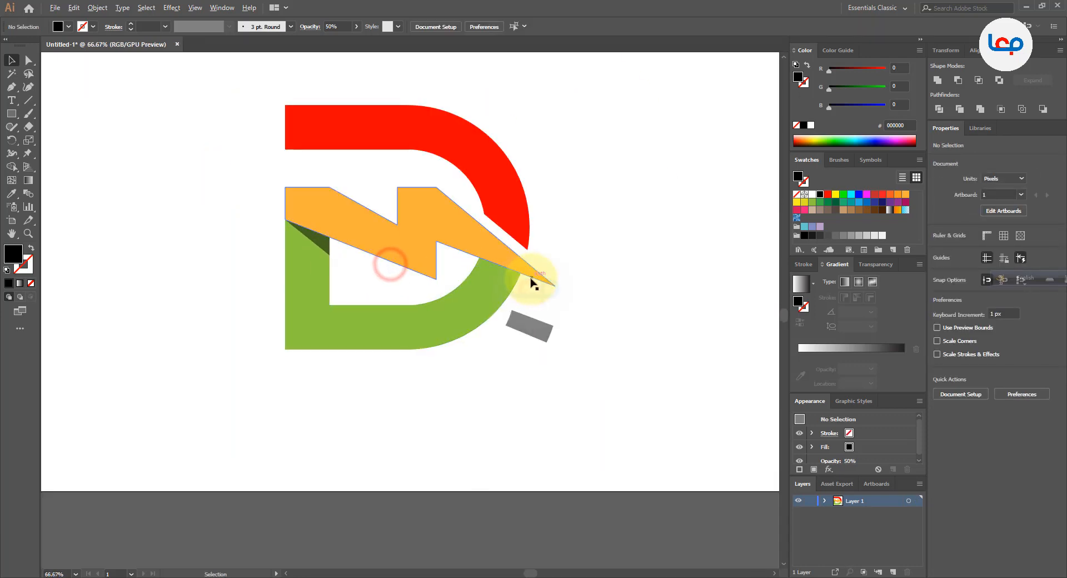
Select the whole logo and use Shape Builder to merge the strip's overlaps into the bolt and the D's lower part
scroll(532, 280, up, 3)
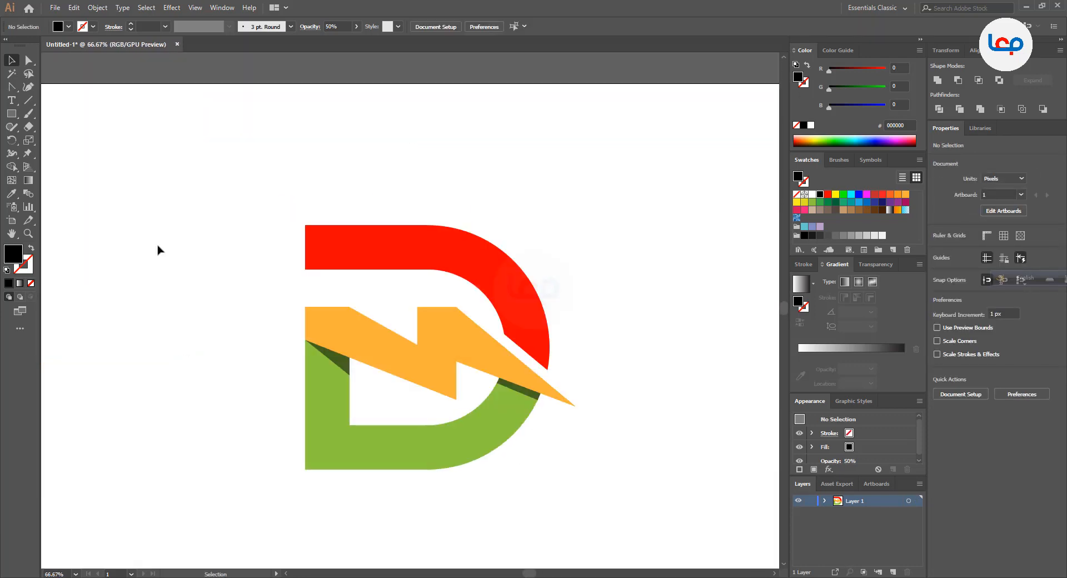
drag(173, 186, 582, 483)
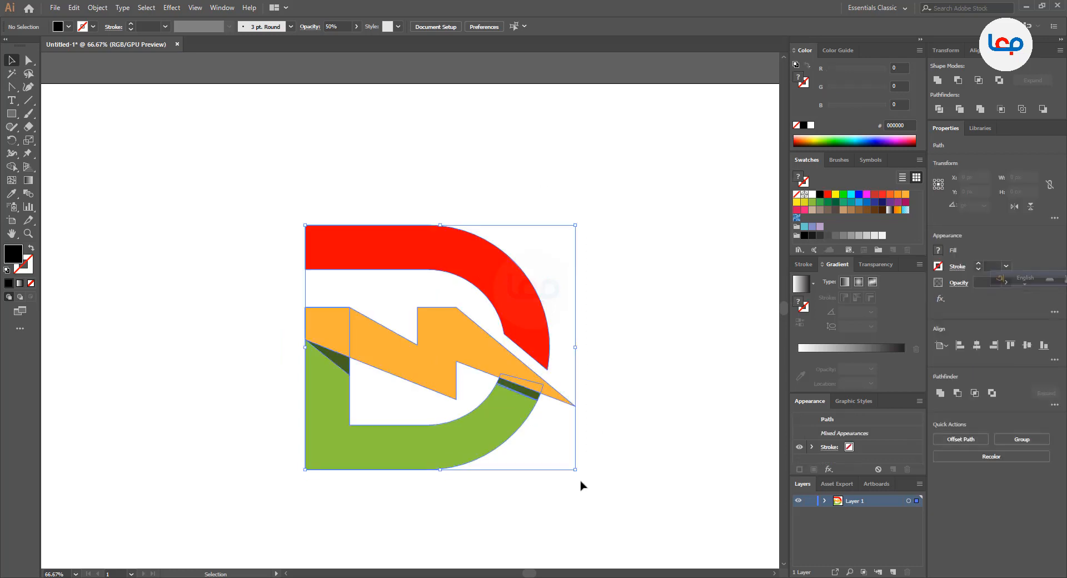
scroll(377, 299, down, 2)
scroll(422, 349, up, 3)
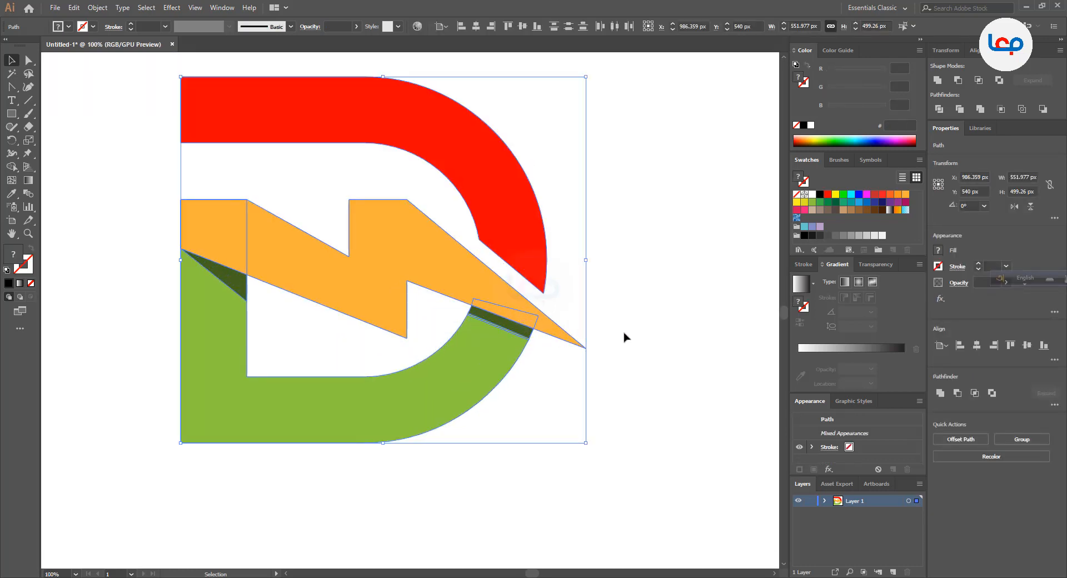
scroll(557, 338, up, 1)
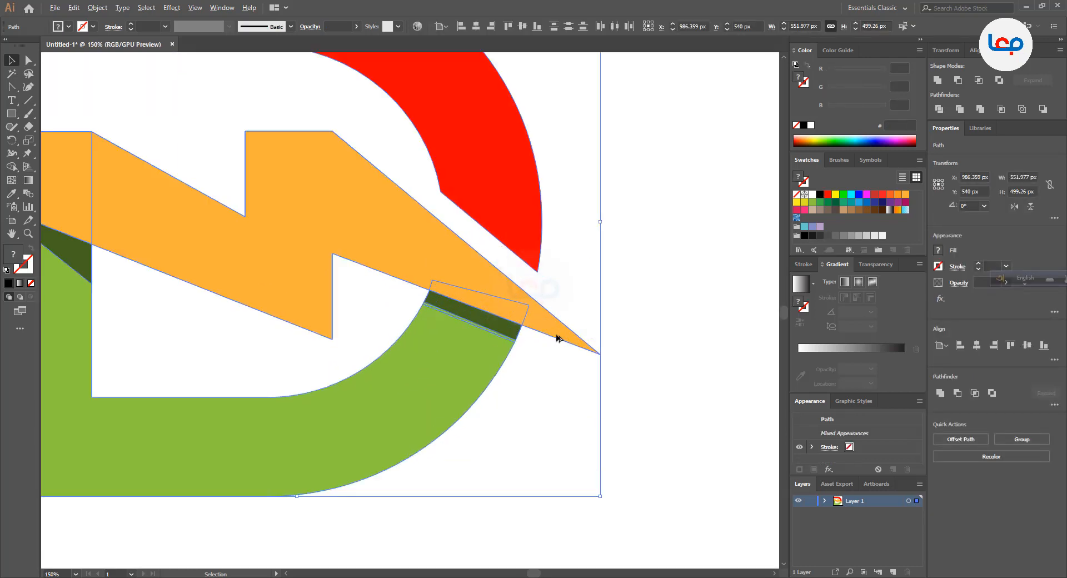
click(13, 158)
click(13, 169)
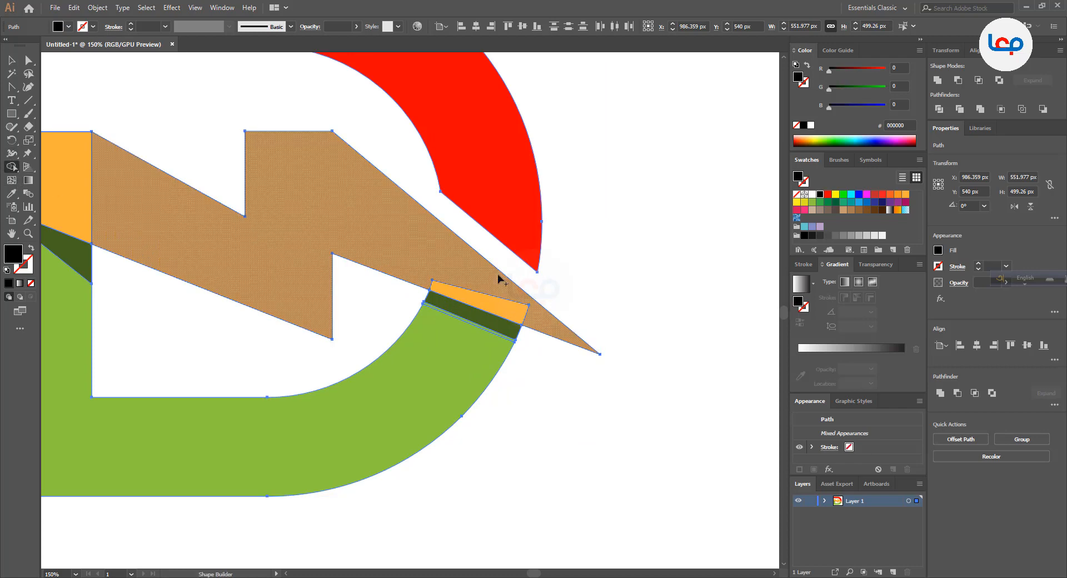
drag(466, 288, 478, 303)
scroll(479, 303, up, 3)
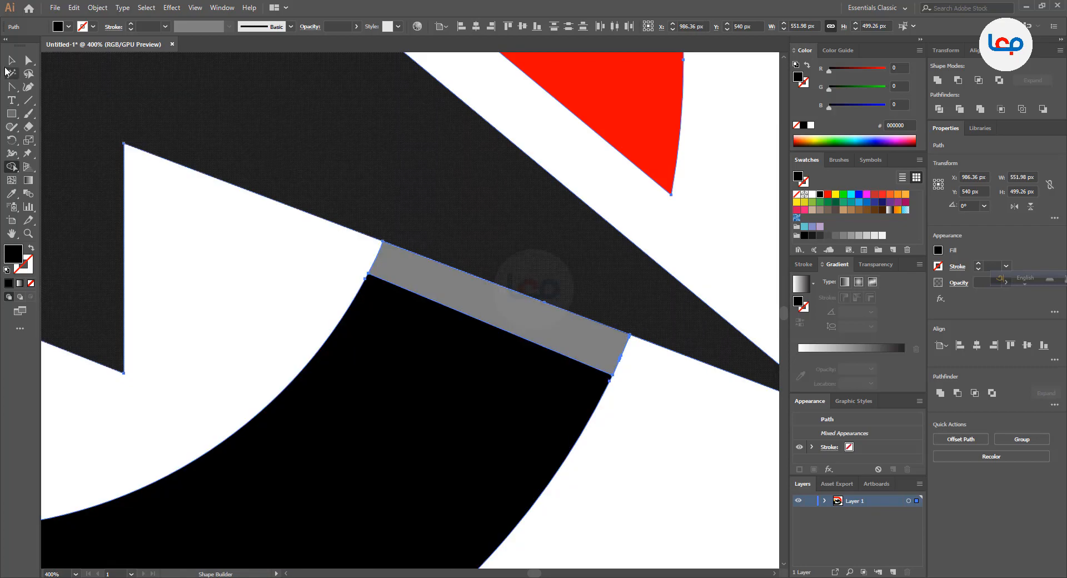
Refill the black section of the bolt with orange FBB03B and the D's lower part with green 8CC63F
click(12, 60)
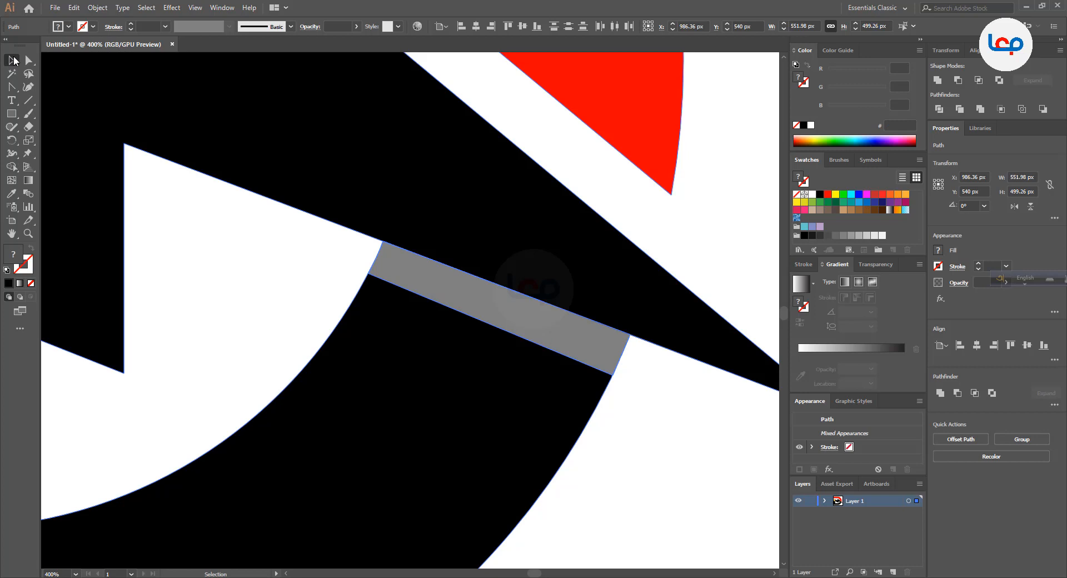
click(209, 262)
key(ctrl+1)
scroll(563, 341, down, 2)
scroll(405, 316, up, 2)
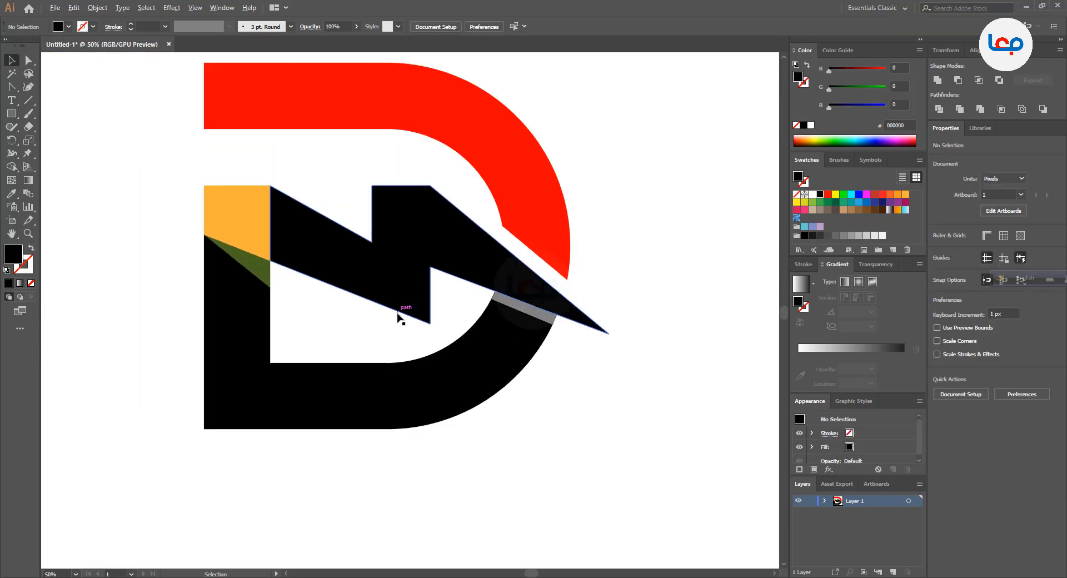
click(439, 257)
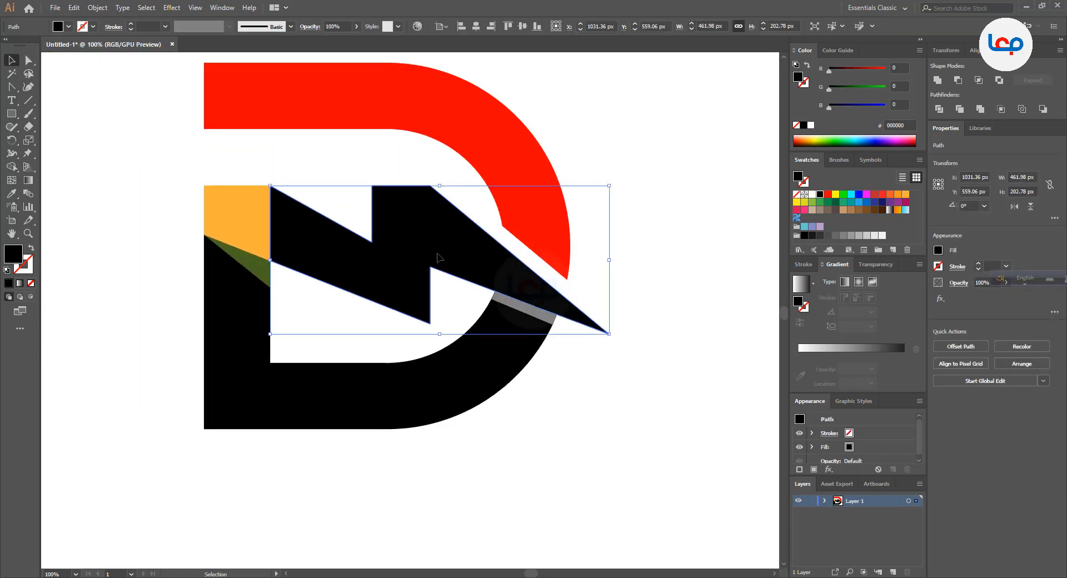
click(907, 195)
click(508, 357)
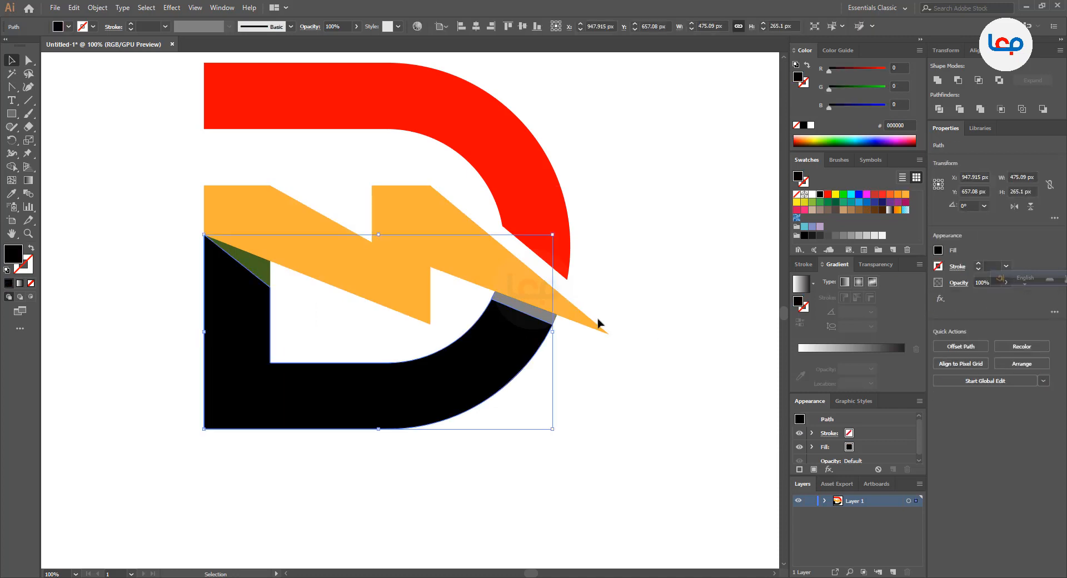
click(813, 206)
click(567, 369)
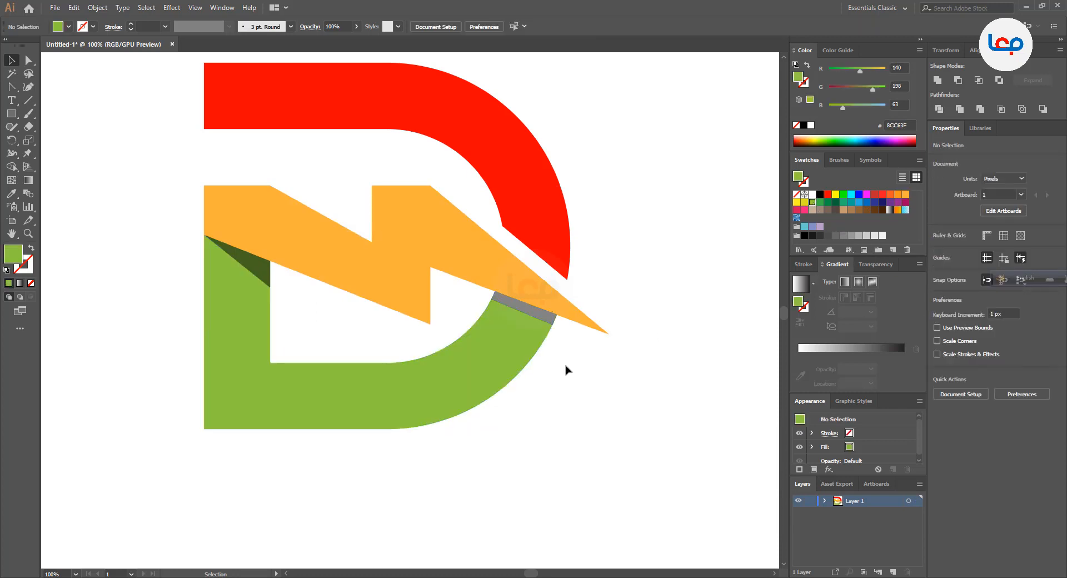
Duplicate the grey semi-transparent strip at the end of the D's green curve, placing the copy just above it on the orange bolt
click(548, 319)
scroll(546, 318, up, 2)
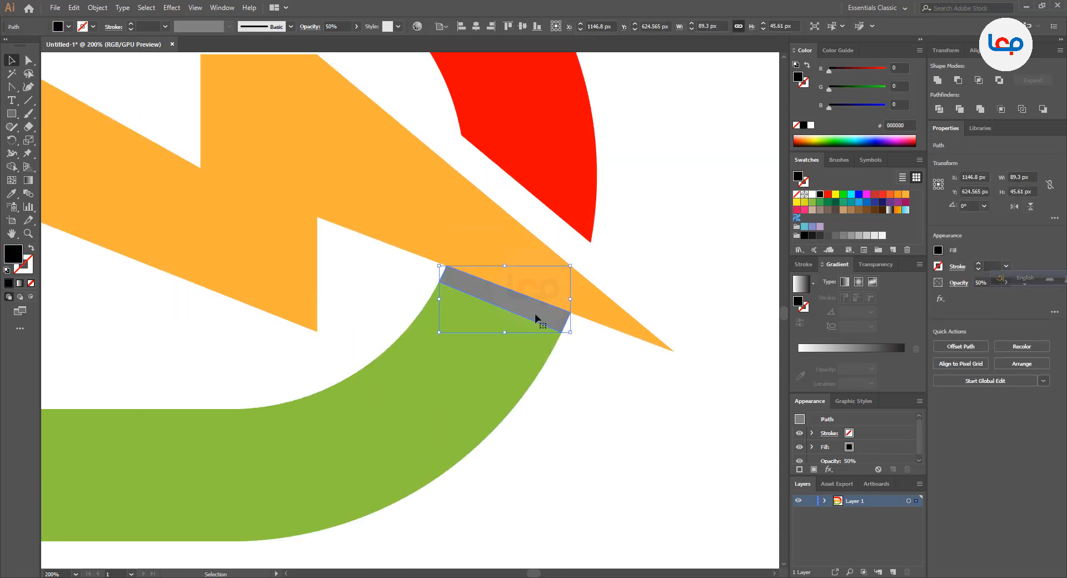
scroll(536, 319, up, 1)
drag(530, 316, 552, 320)
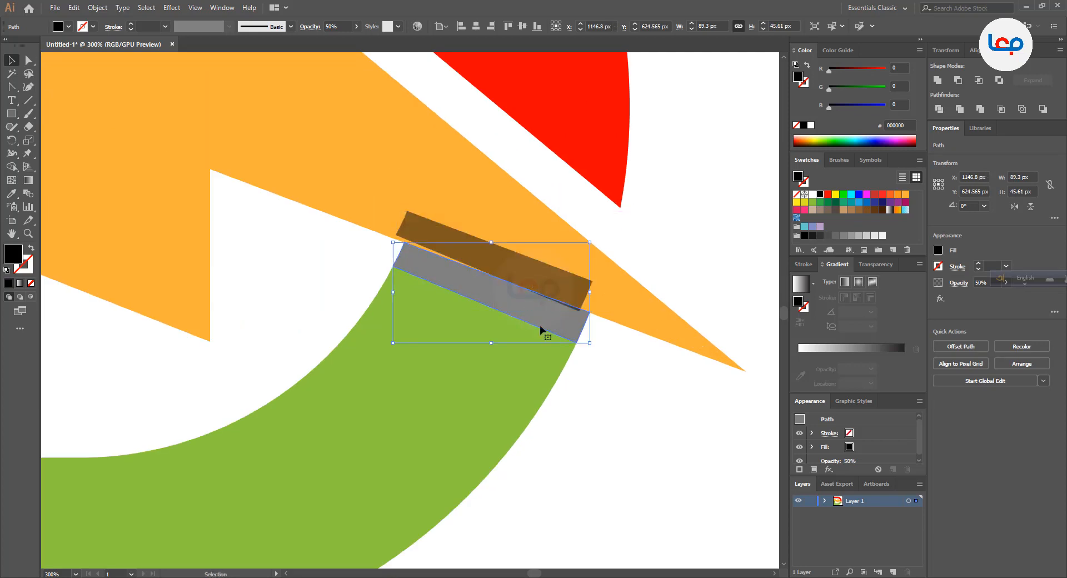
Unite the original grey strip with the D's green lower part and fill the result with green 8CC63F at 100% opacity
shift+click(524, 343)
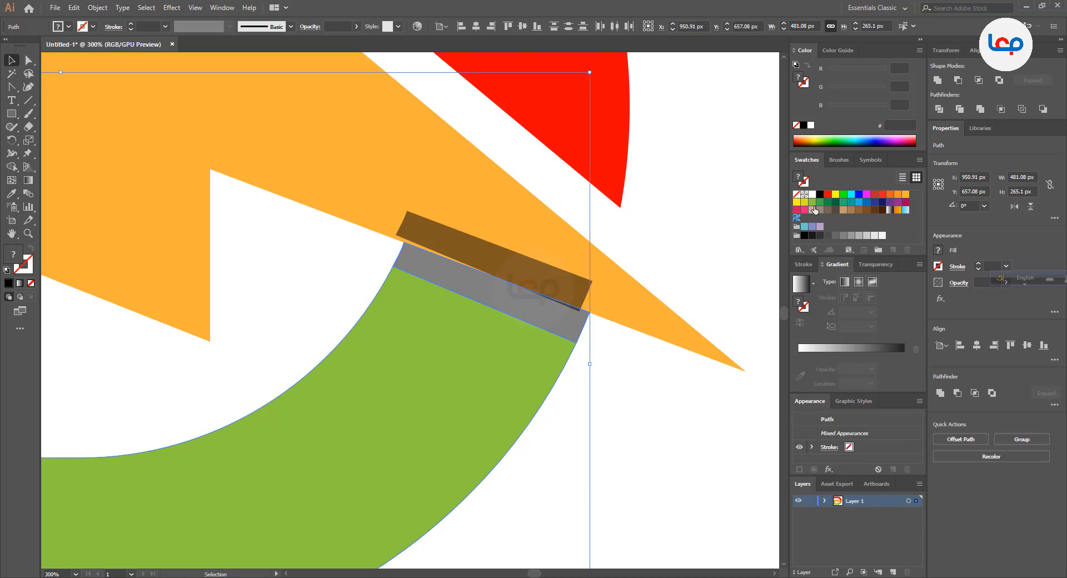
click(941, 392)
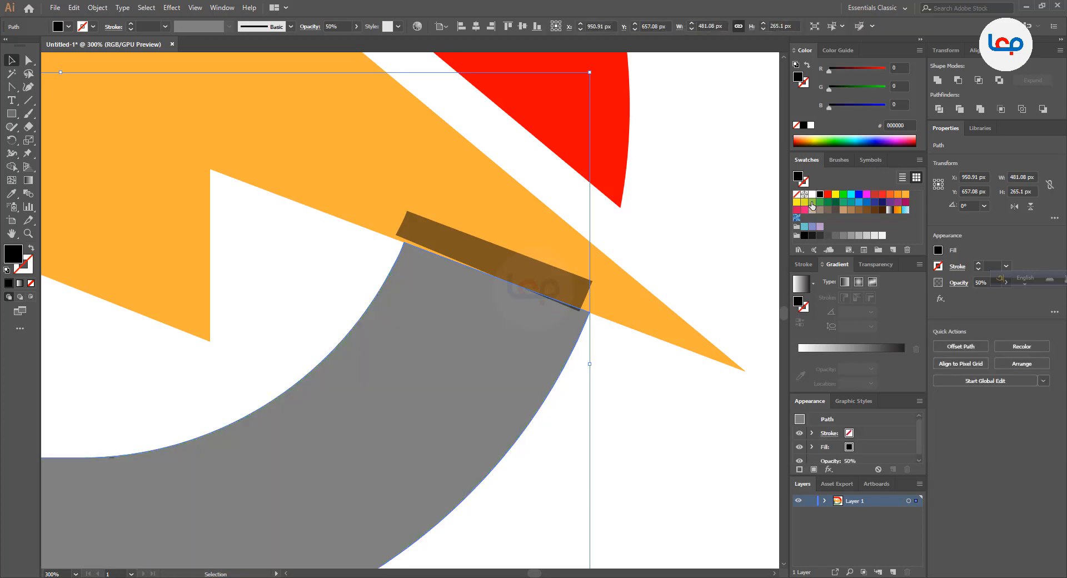
click(812, 203)
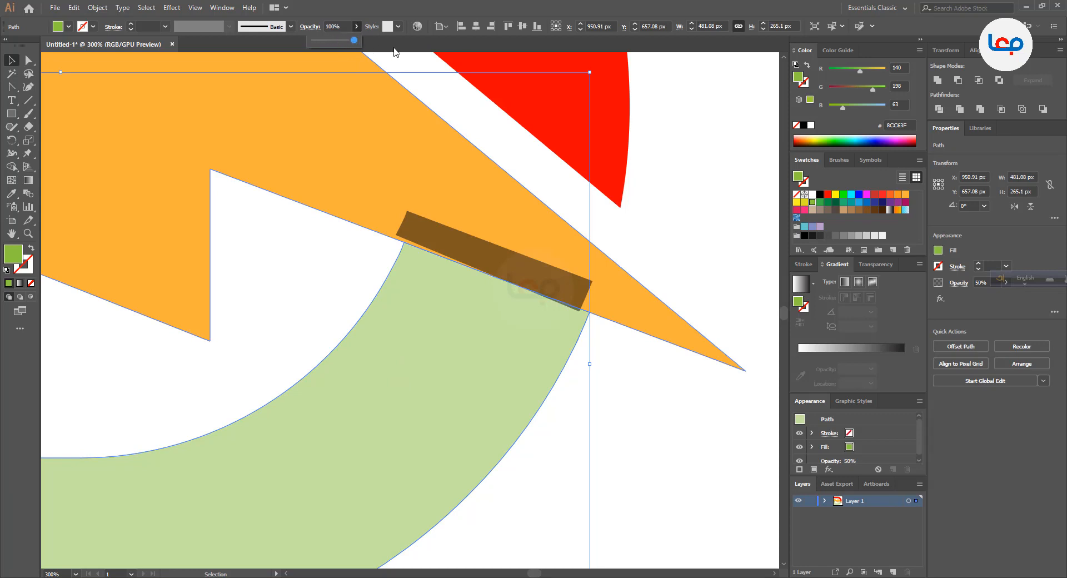
drag(332, 37, 356, 39)
Move the copied shadow strip down onto the end of the D's green curve, flush with the bolt's lower edge
click(332, 249)
drag(446, 255, 453, 282)
click(607, 333)
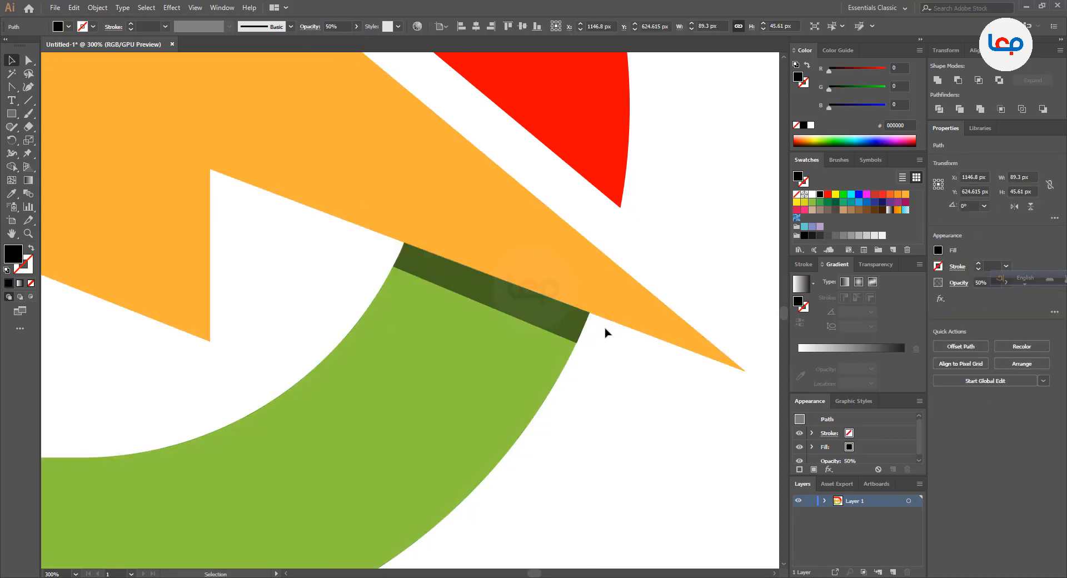
Group all parts of the logo and centre the group horizontally on the artboard
key(ctrl+1)
key(ctrl+minus)
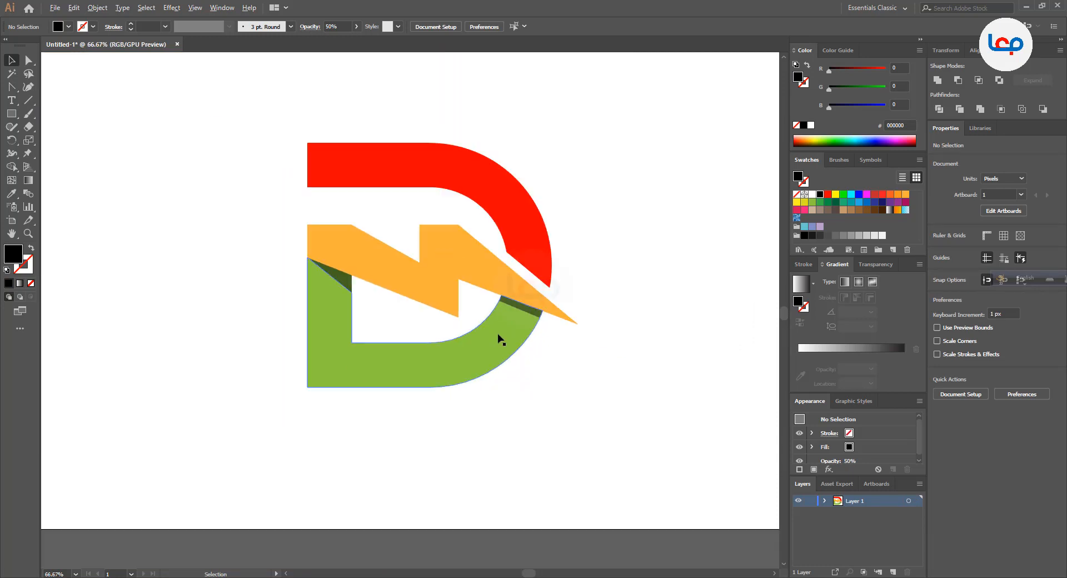
drag(270, 139, 664, 423)
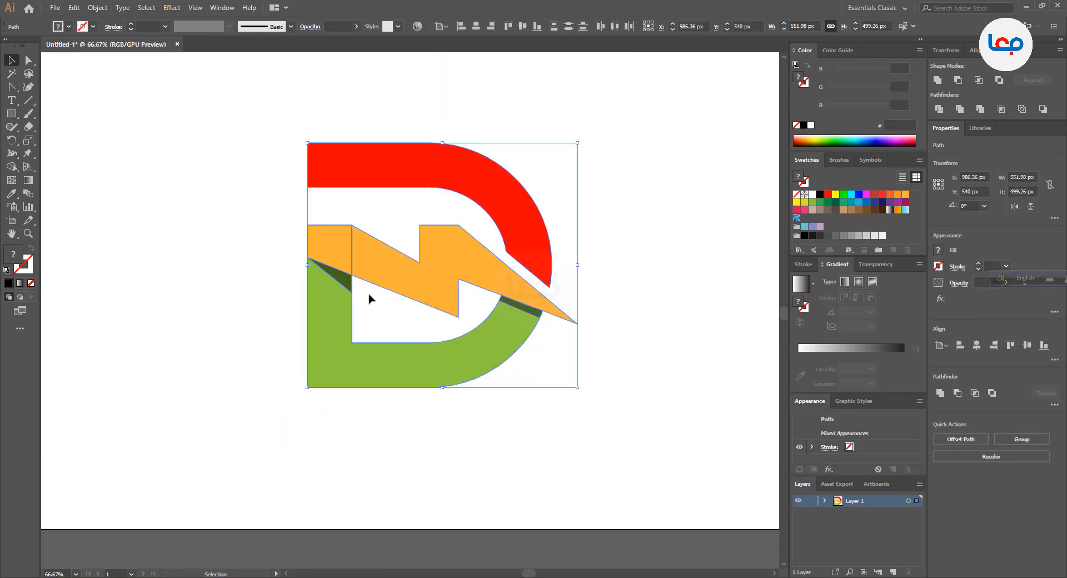
right_click(434, 257)
click(477, 326)
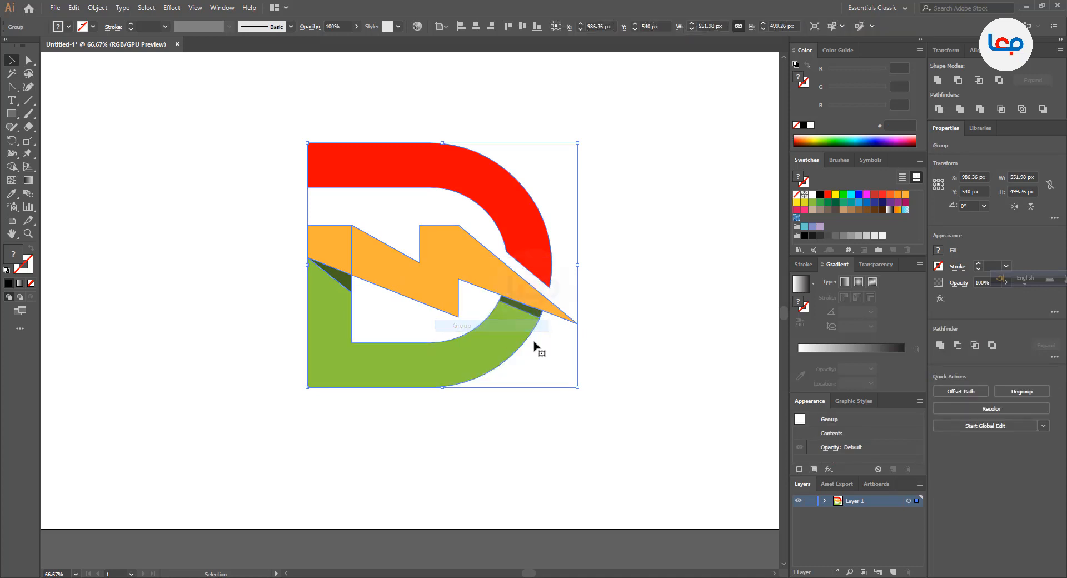
click(538, 347)
click(500, 322)
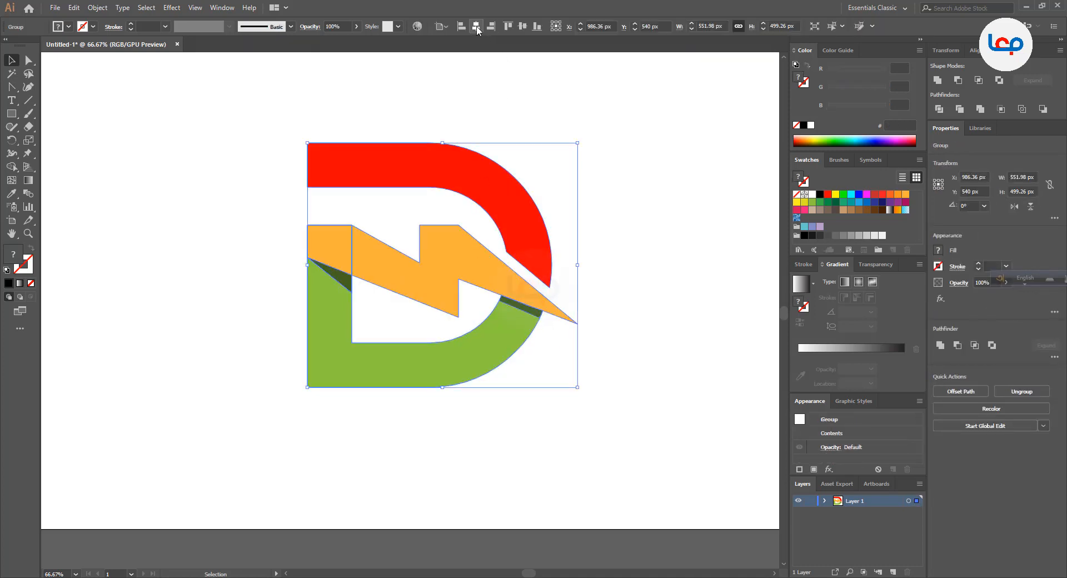
click(477, 27)
click(545, 100)
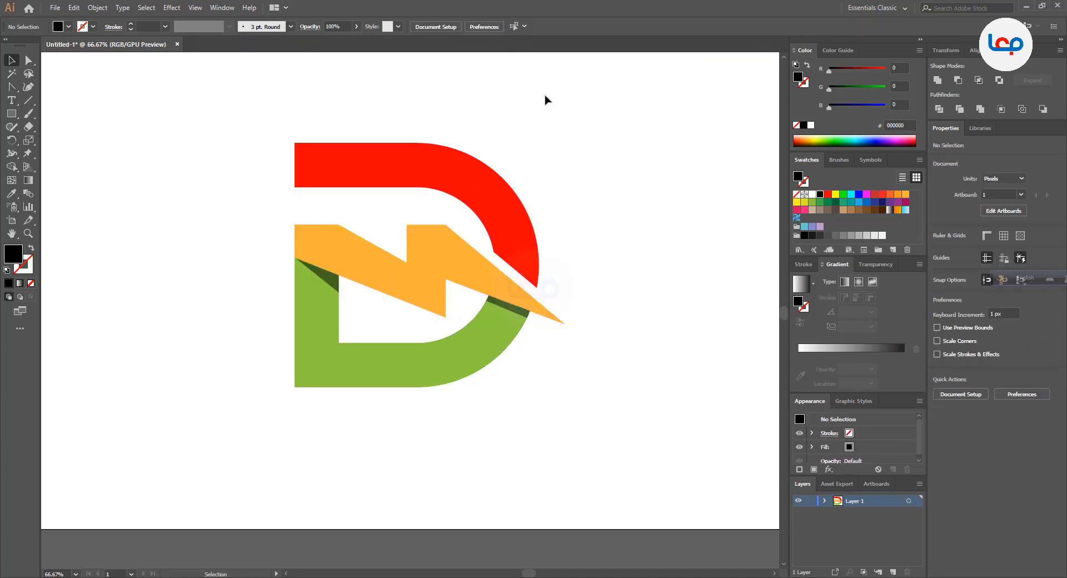
Draw a black circle about 512 px in diameter over the D's lower part
drag(12, 119, 32, 138)
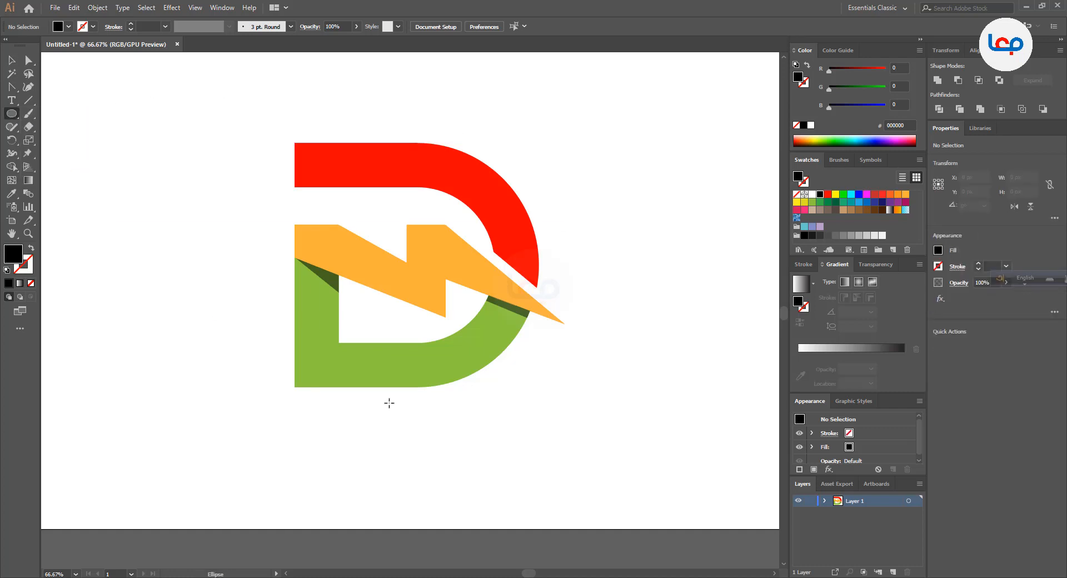
drag(389, 403, 443, 526)
click(12, 61)
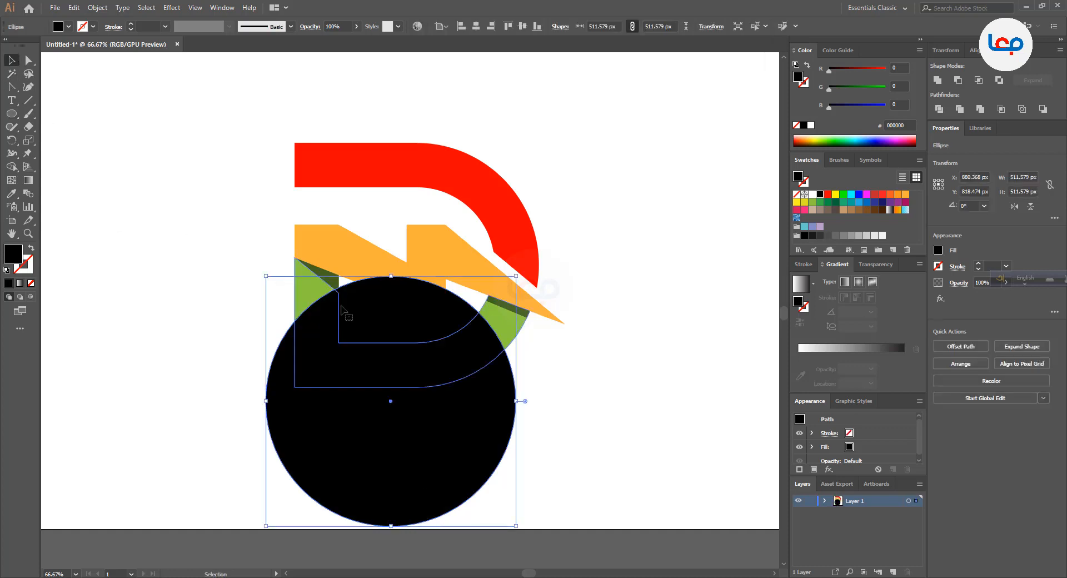
Fill the circle with a reversed black-to-white radial gradient and set the gradient midpoint to about 35%
click(807, 286)
click(863, 284)
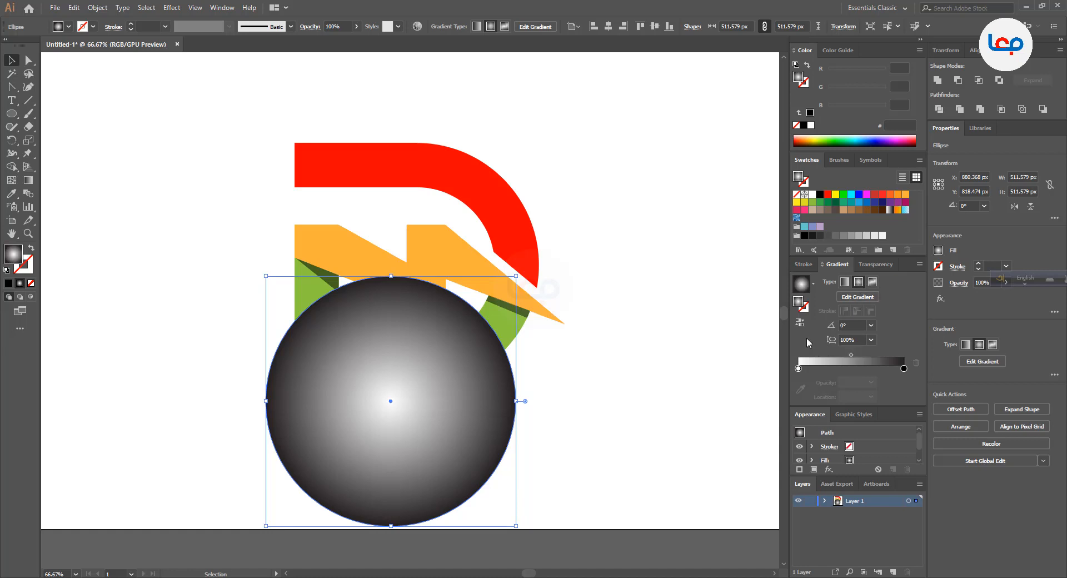
click(799, 325)
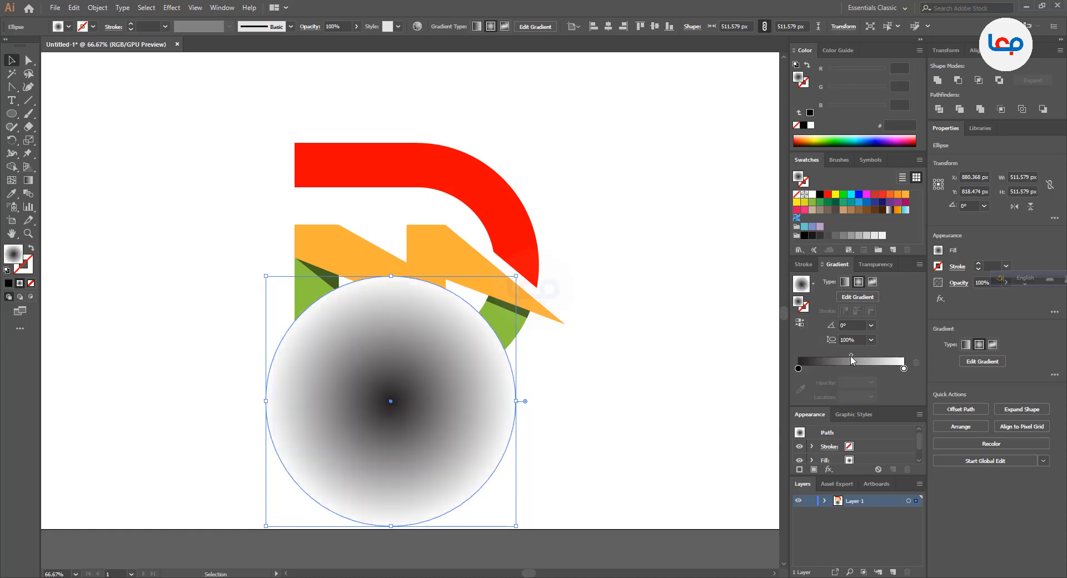
drag(851, 356, 827, 360)
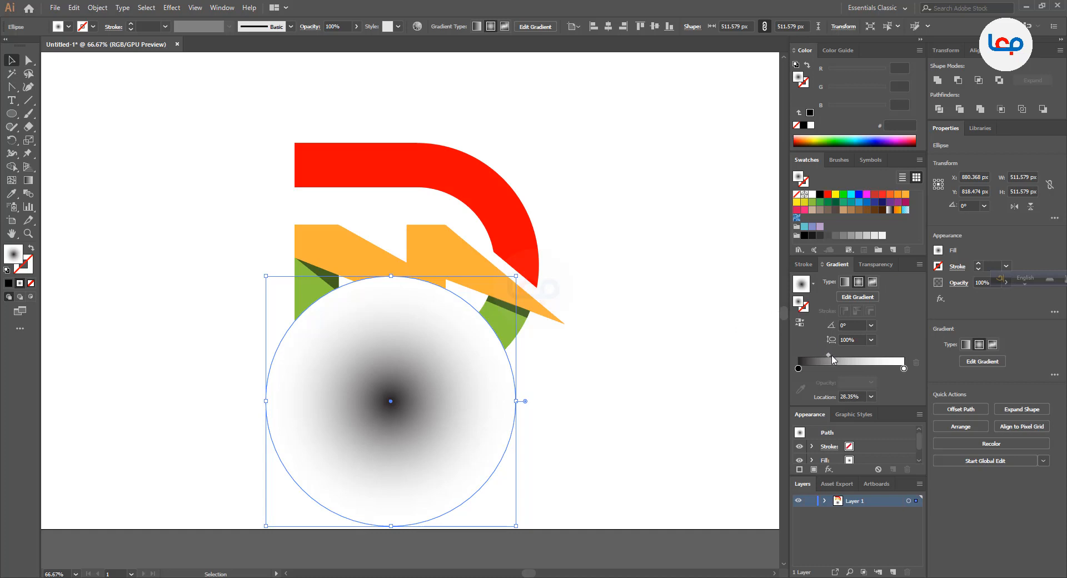
drag(832, 358, 839, 358)
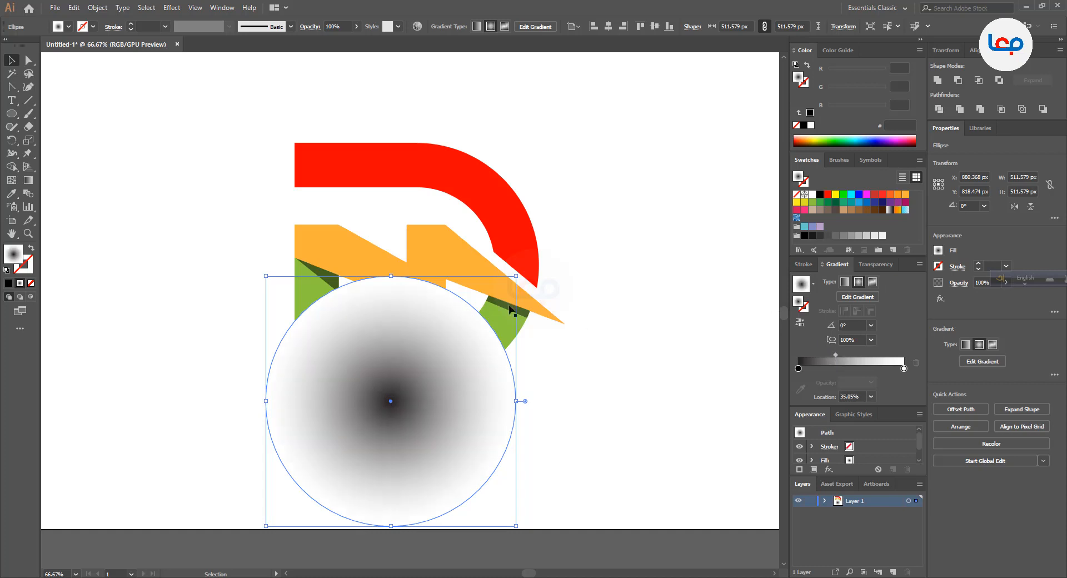
Set the circle's opacity to 80% and flatten it into a shadow ellipse about 35 px high beneath the D
click(356, 26)
drag(337, 41, 346, 41)
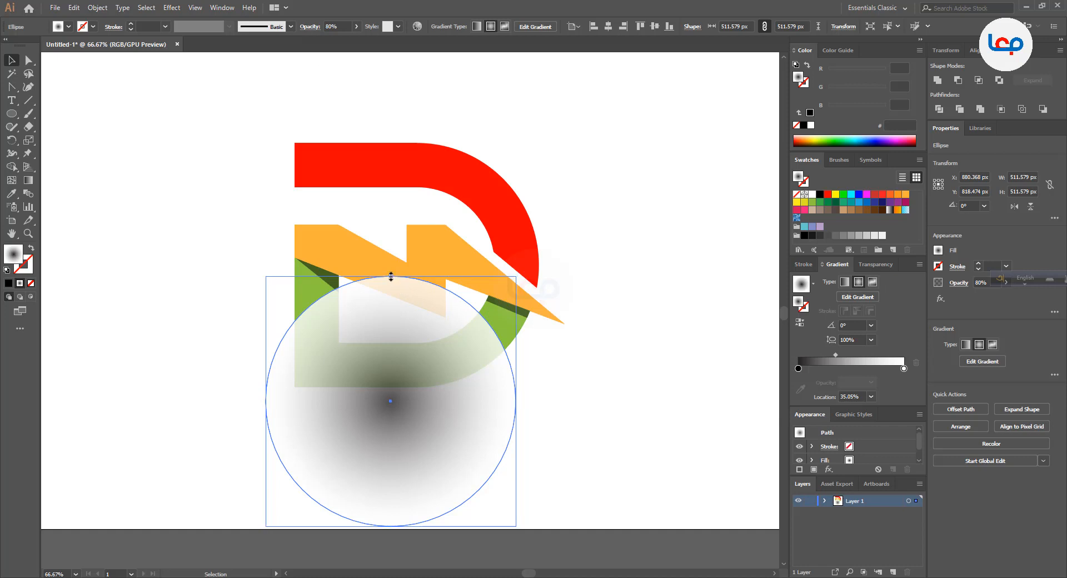
drag(390, 277, 403, 399)
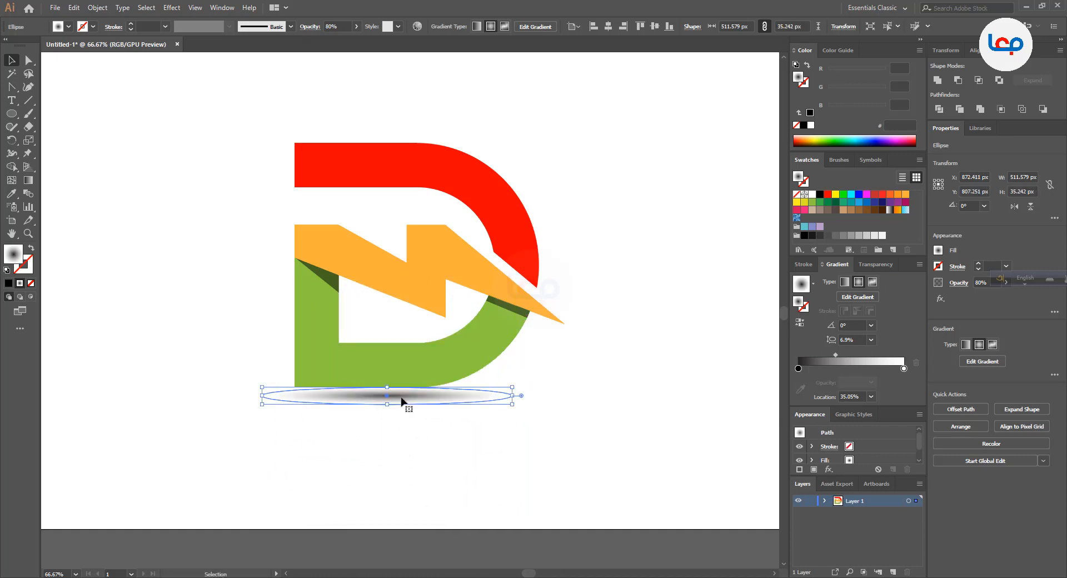
Nudge the shadow ellipse up so that it slightly overlaps the D's bottom edge, at Y about 796 px
scroll(367, 400, up, 2)
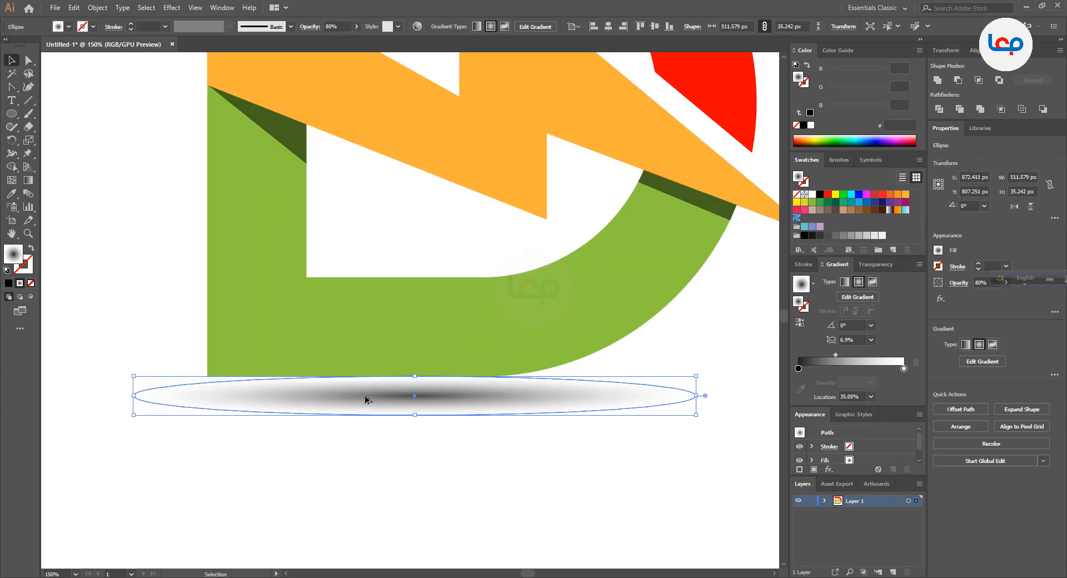
key(Up)
key(Up)
key(Up)
key(Up)
key(Up)
key(Up)
key(Up)
key(Up)
key(Up)
key(Up)
key(Up)
key(Up)
key(Up)
key(Up)
key(Up)
key(Up)
key(Up)
key(Up)
key(Up)
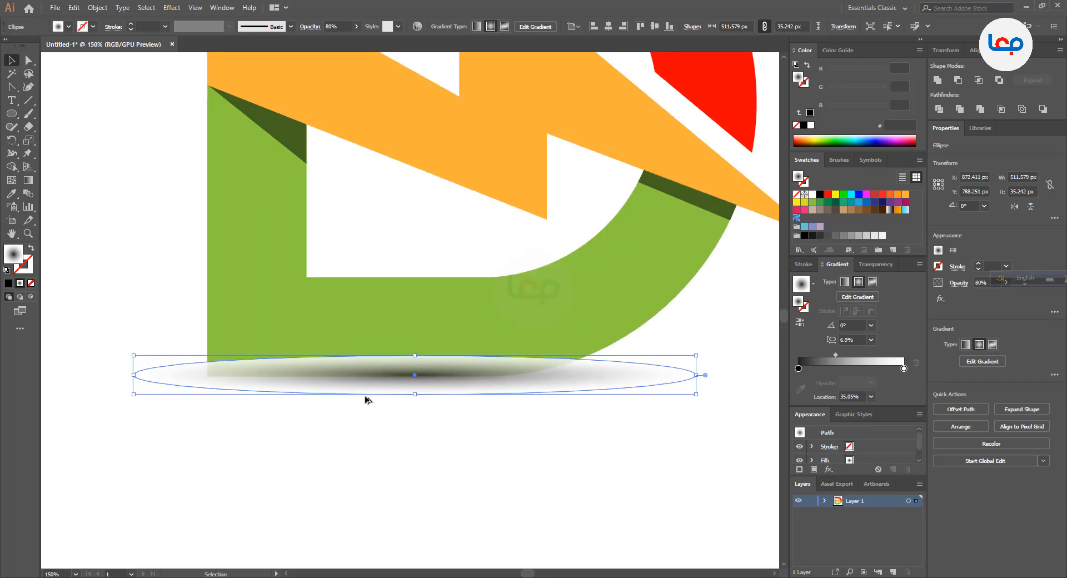
key(Down)
key(Down)
key(Down)
key(Down)
key(Down)
key(Down)
key(Down)
key(Down)
Send the shadow ellipse to the back, behind the D
right_click(388, 394)
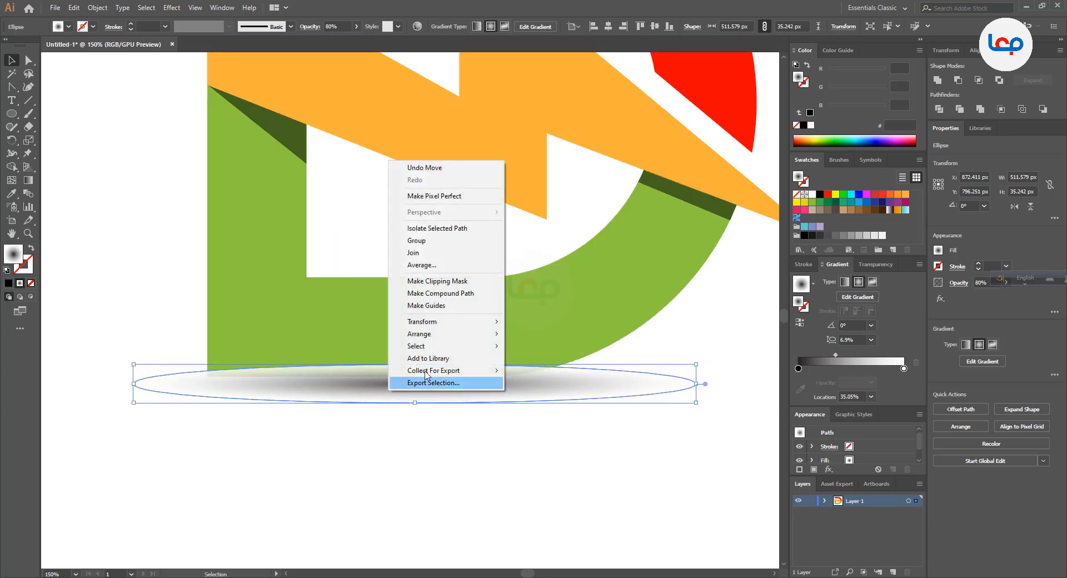
mouse_move(472, 335)
click(550, 370)
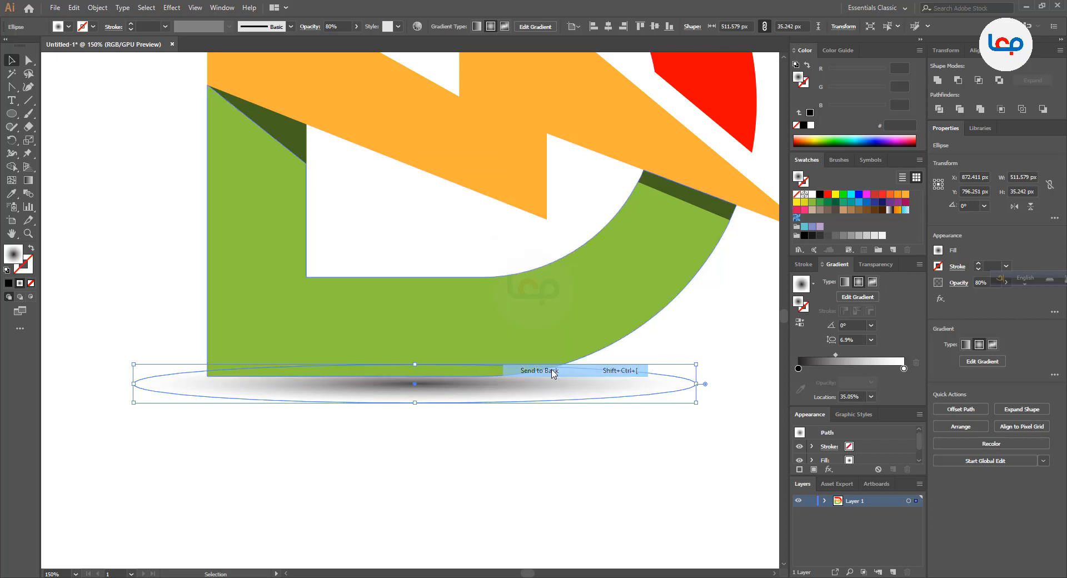
click(502, 464)
Enlarge the shadow ellipse from its centre to about 549 × 38 px and nudge it up about 8 px under the D
key(ctrl+0)
scroll(460, 476, up, 3)
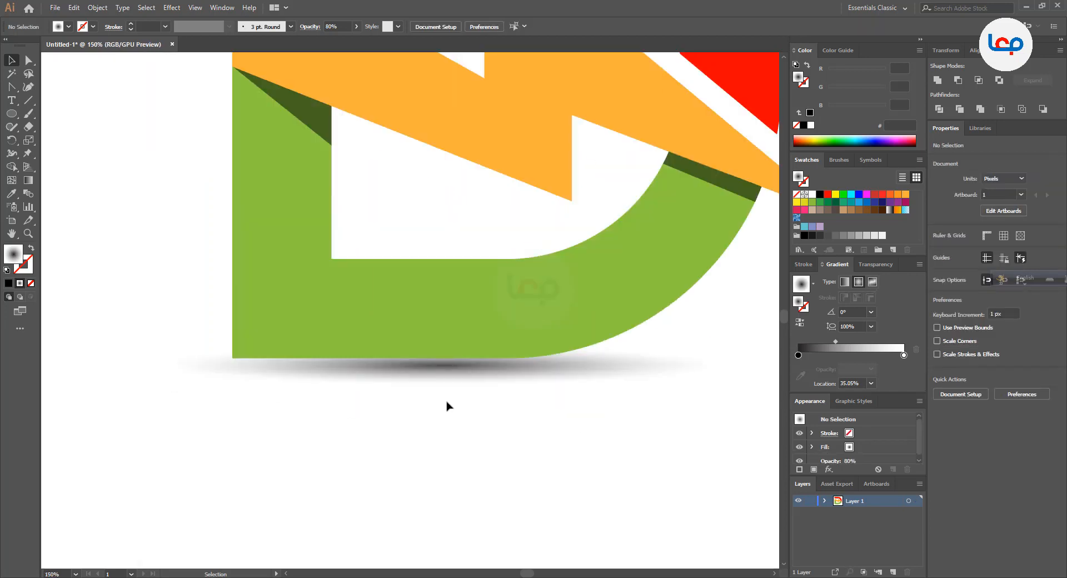
click(448, 381)
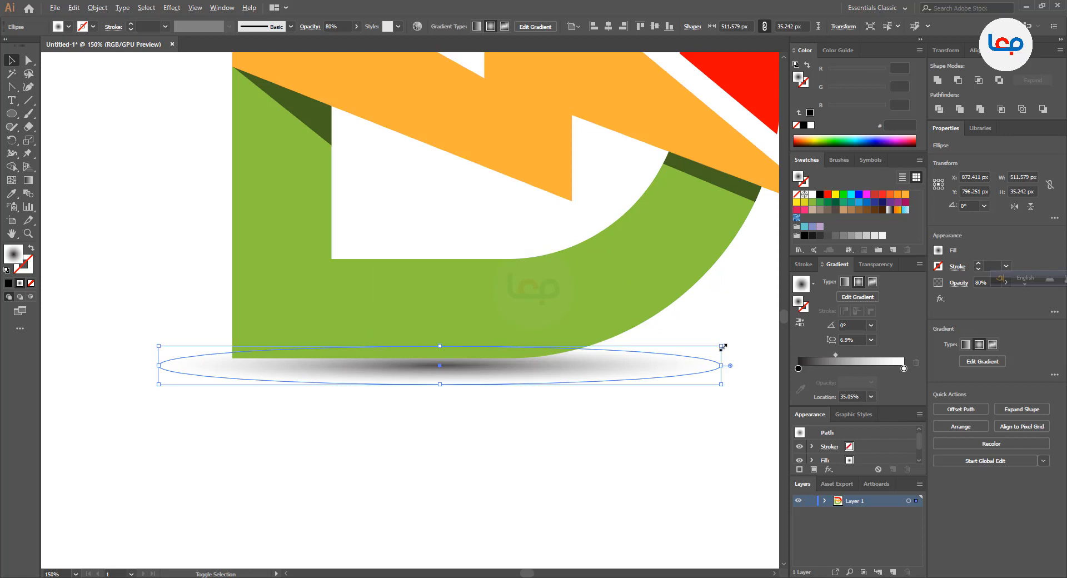
drag(721, 347, 740, 338)
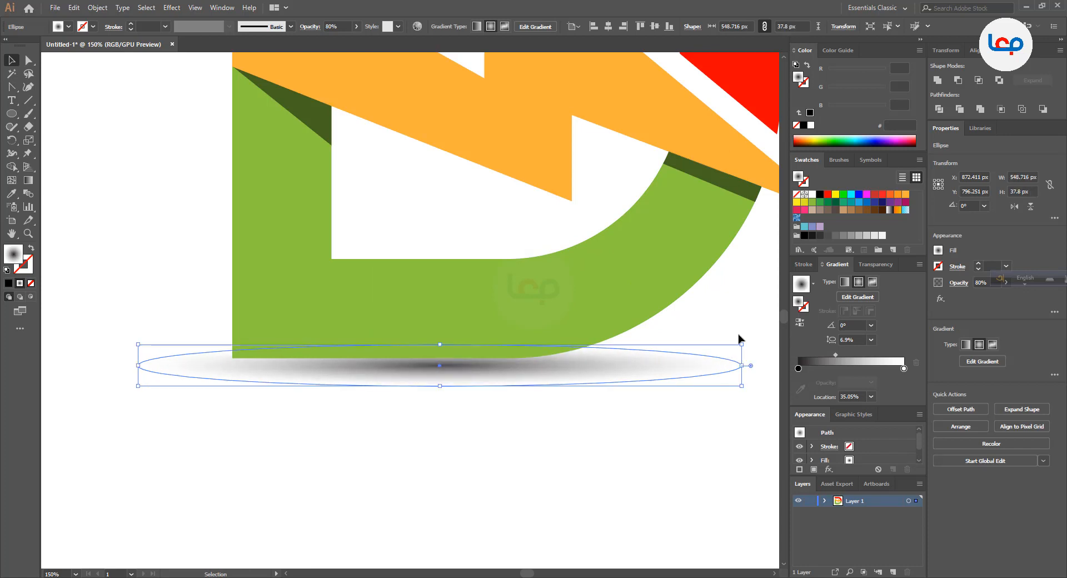
key(Up)
key(Up)
key(Up)
key(Up)
key(Up)
key(Up)
key(Up)
key(Up)
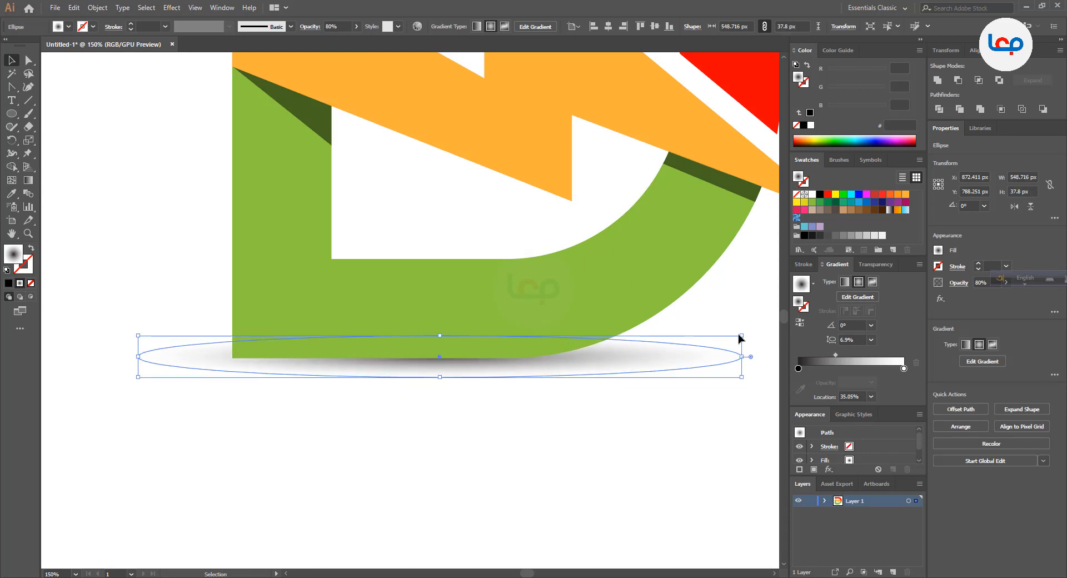
scroll(660, 359, down, 2)
click(583, 470)
scroll(412, 379, down, 2)
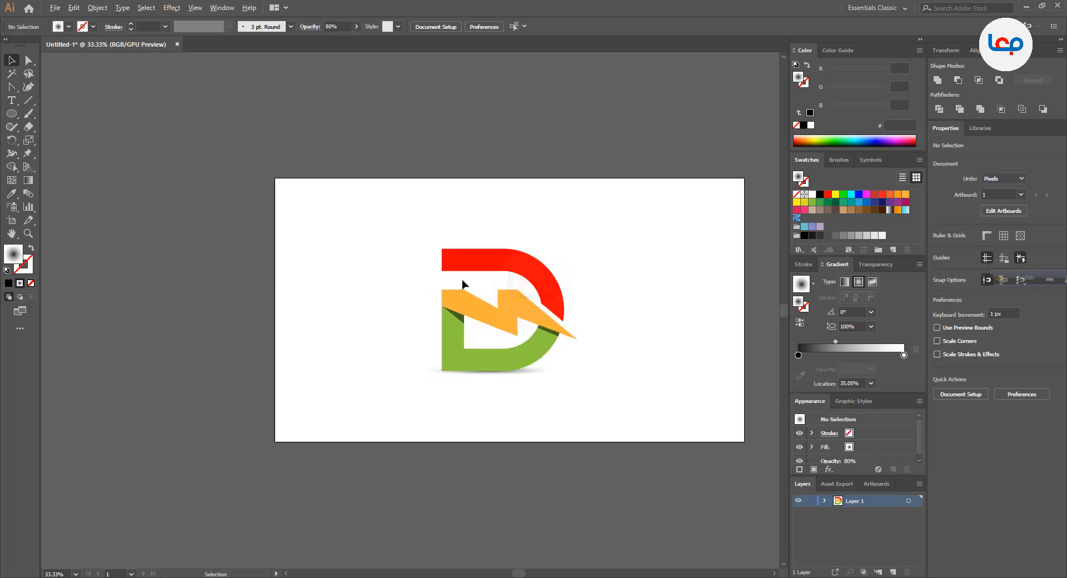
scroll(462, 284, up, 2)
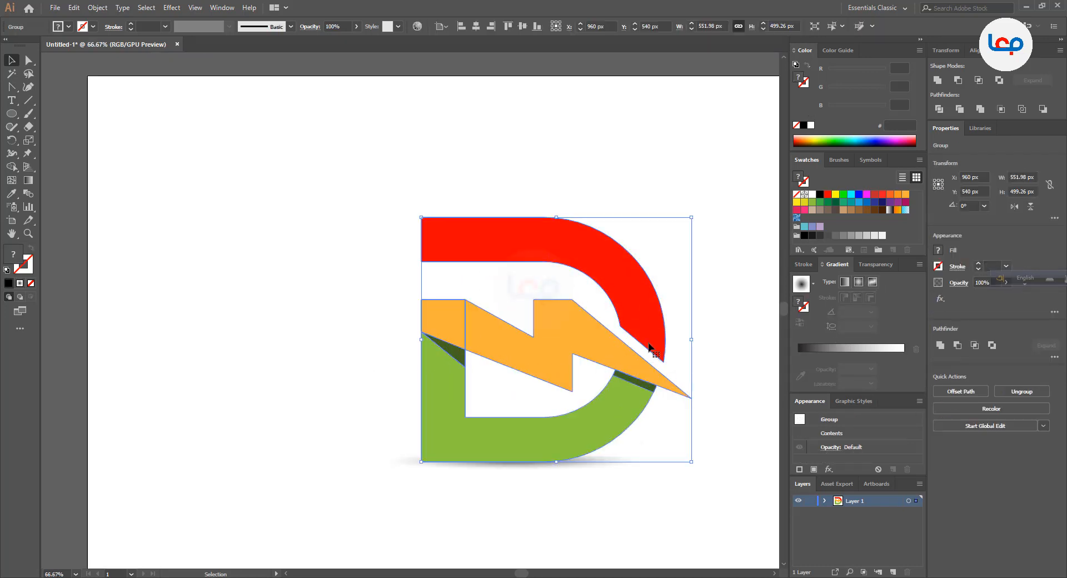
right_click(649, 343)
click(597, 515)
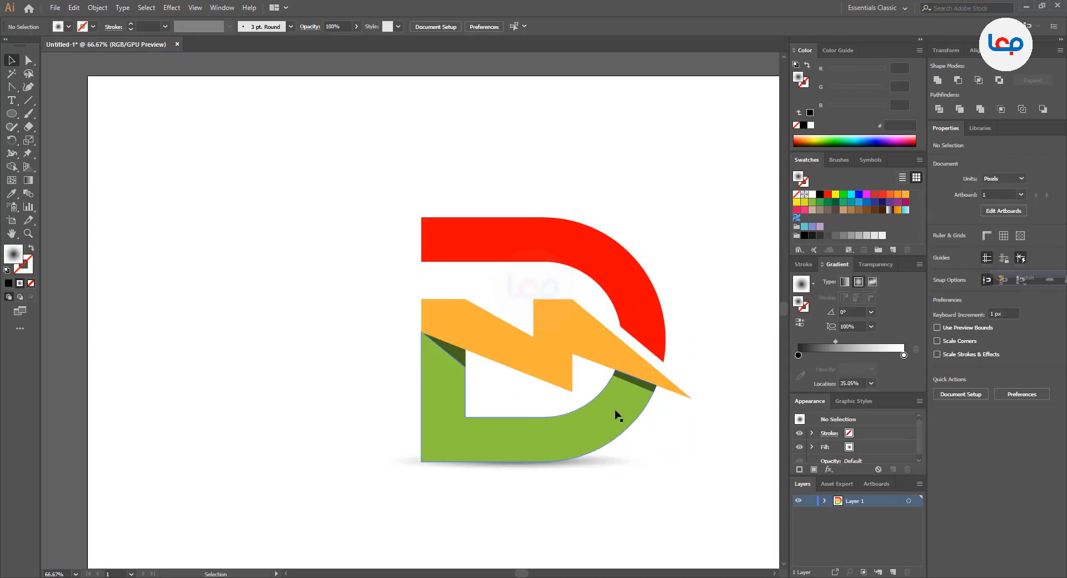
scroll(562, 398, down, 2)
click(579, 476)
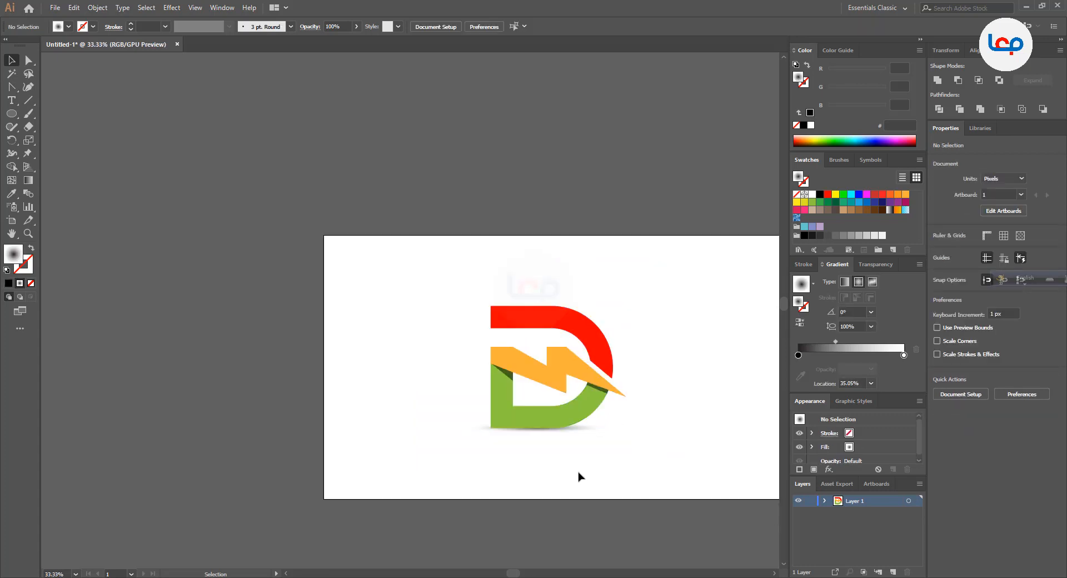
Stretch the shadow ellipse to about 679 × 58 px and shift it slightly up and left beneath the D's base
scroll(596, 465, up, 3)
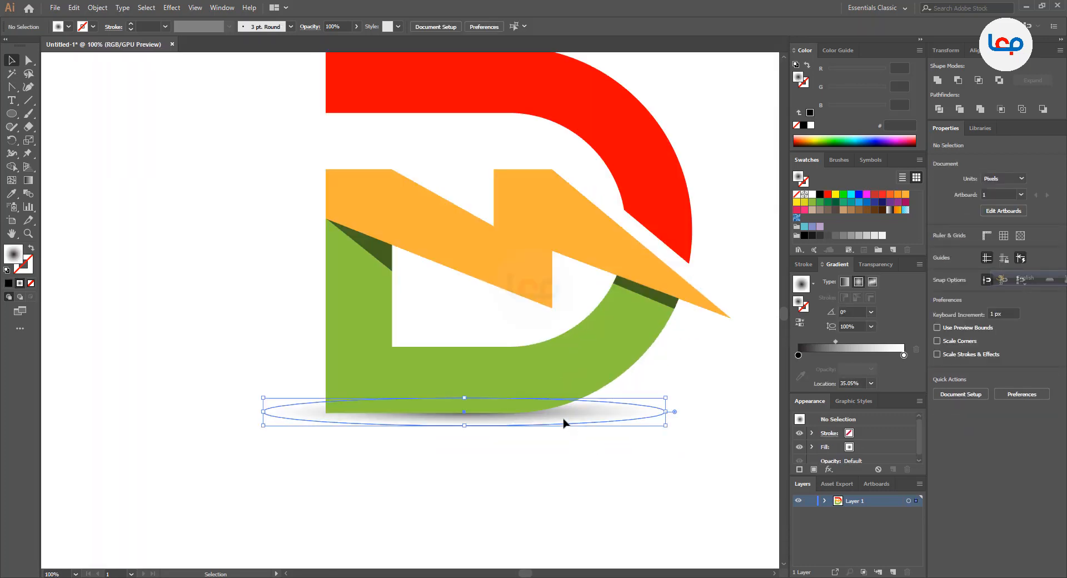
click(565, 424)
drag(675, 398, 713, 395)
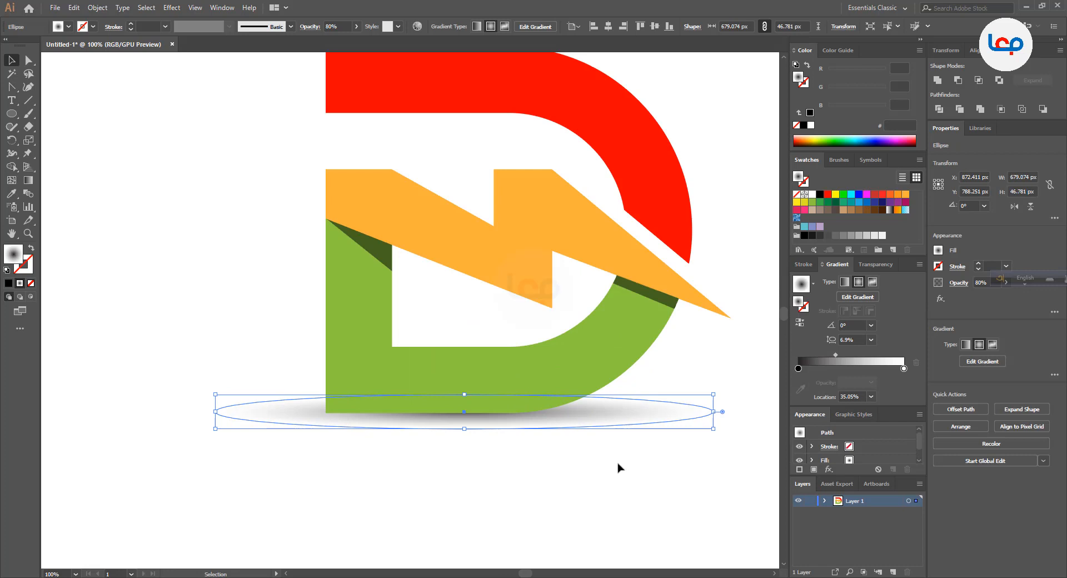
drag(466, 433, 466, 443)
click(493, 481)
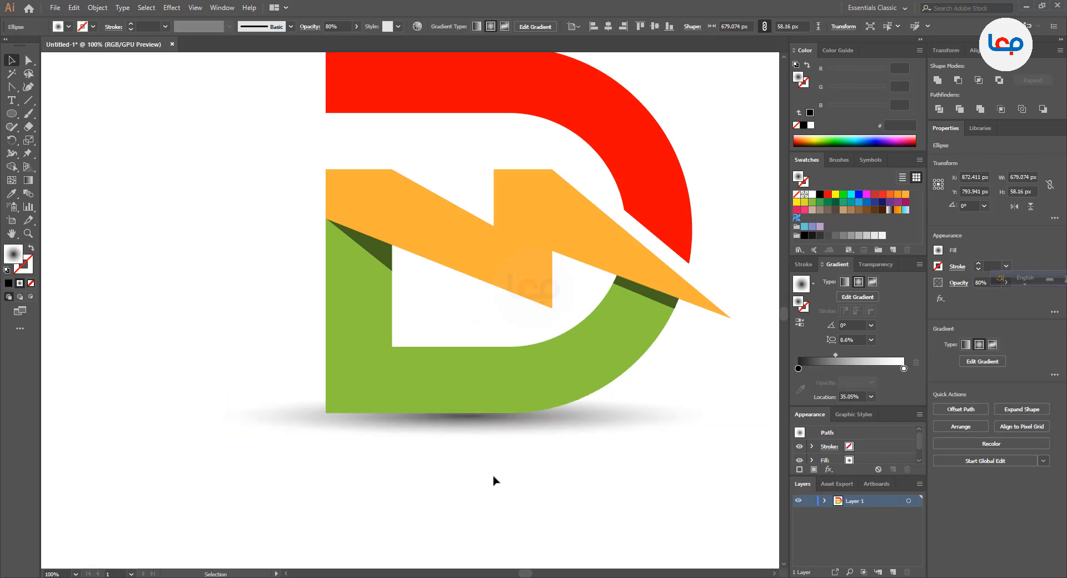
scroll(487, 428, up, 1)
click(485, 426)
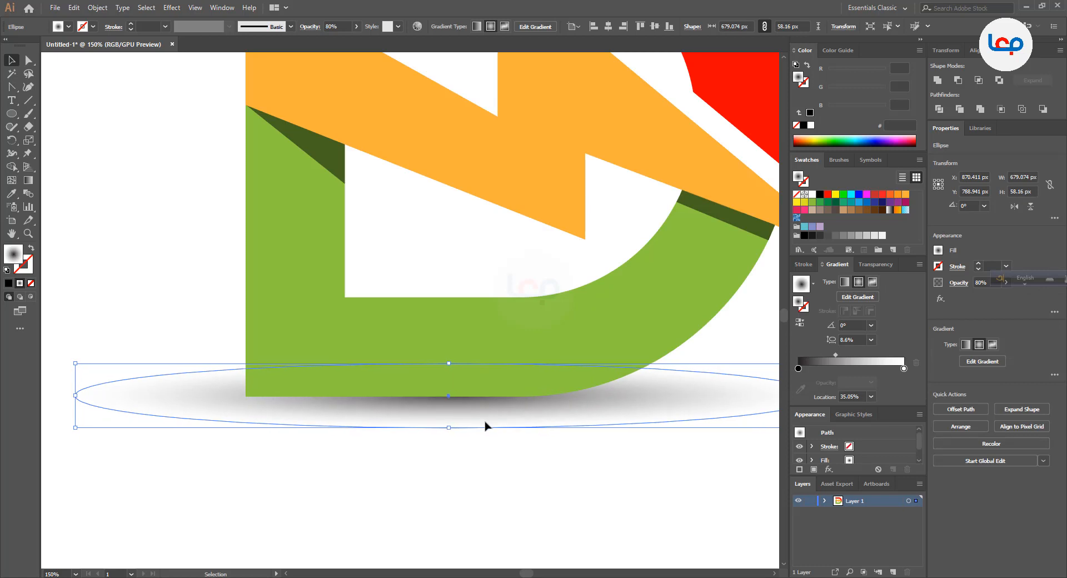
Group the logo with its shadow ellipse and centre the group vertically on the artboard
scroll(440, 434, down, 4)
drag(493, 467, 350, 306)
right_click(469, 338)
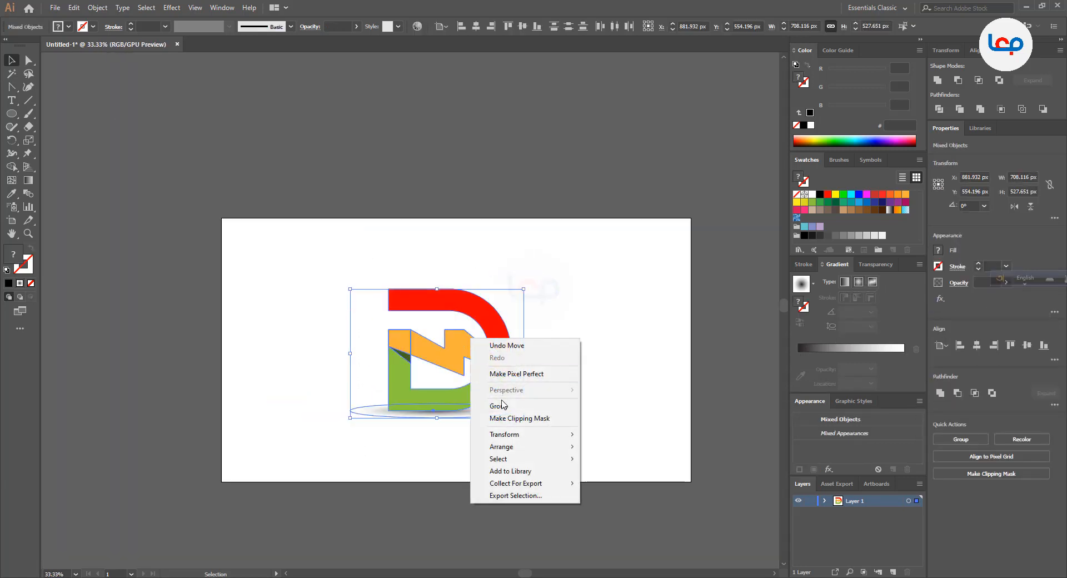
click(500, 408)
click(475, 370)
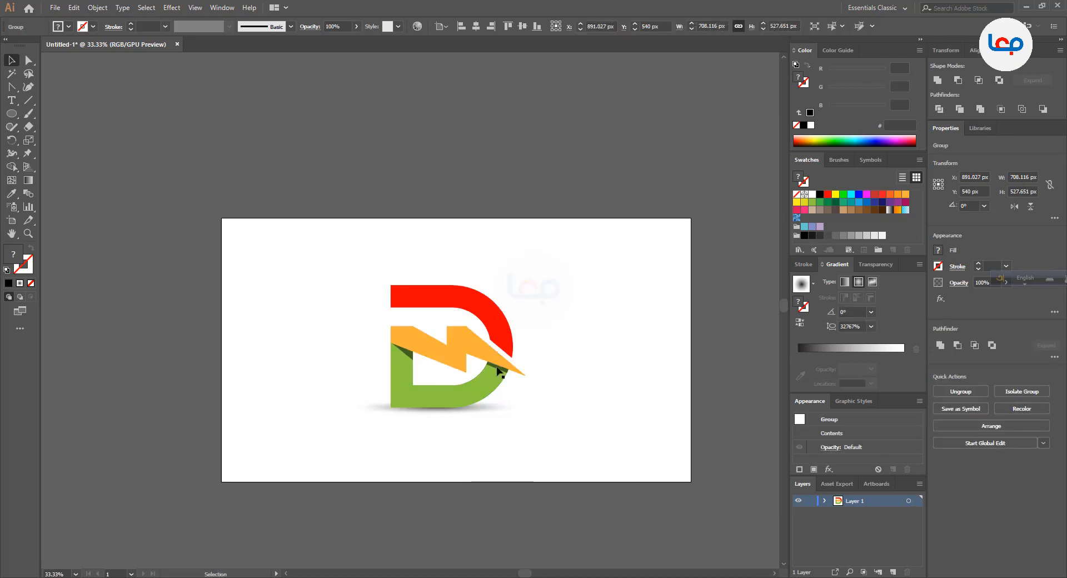
scroll(475, 369, up, 3)
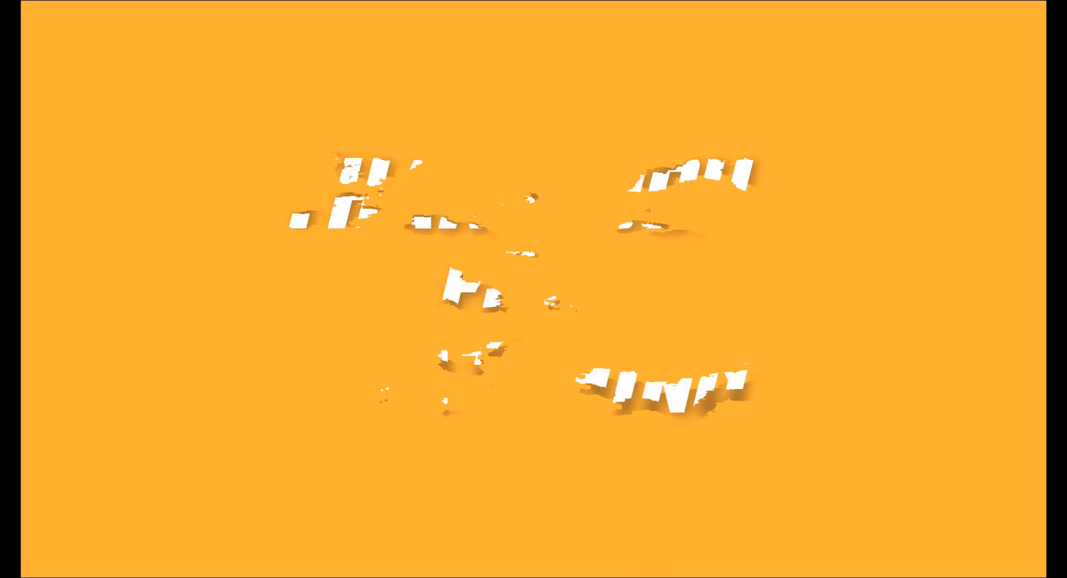